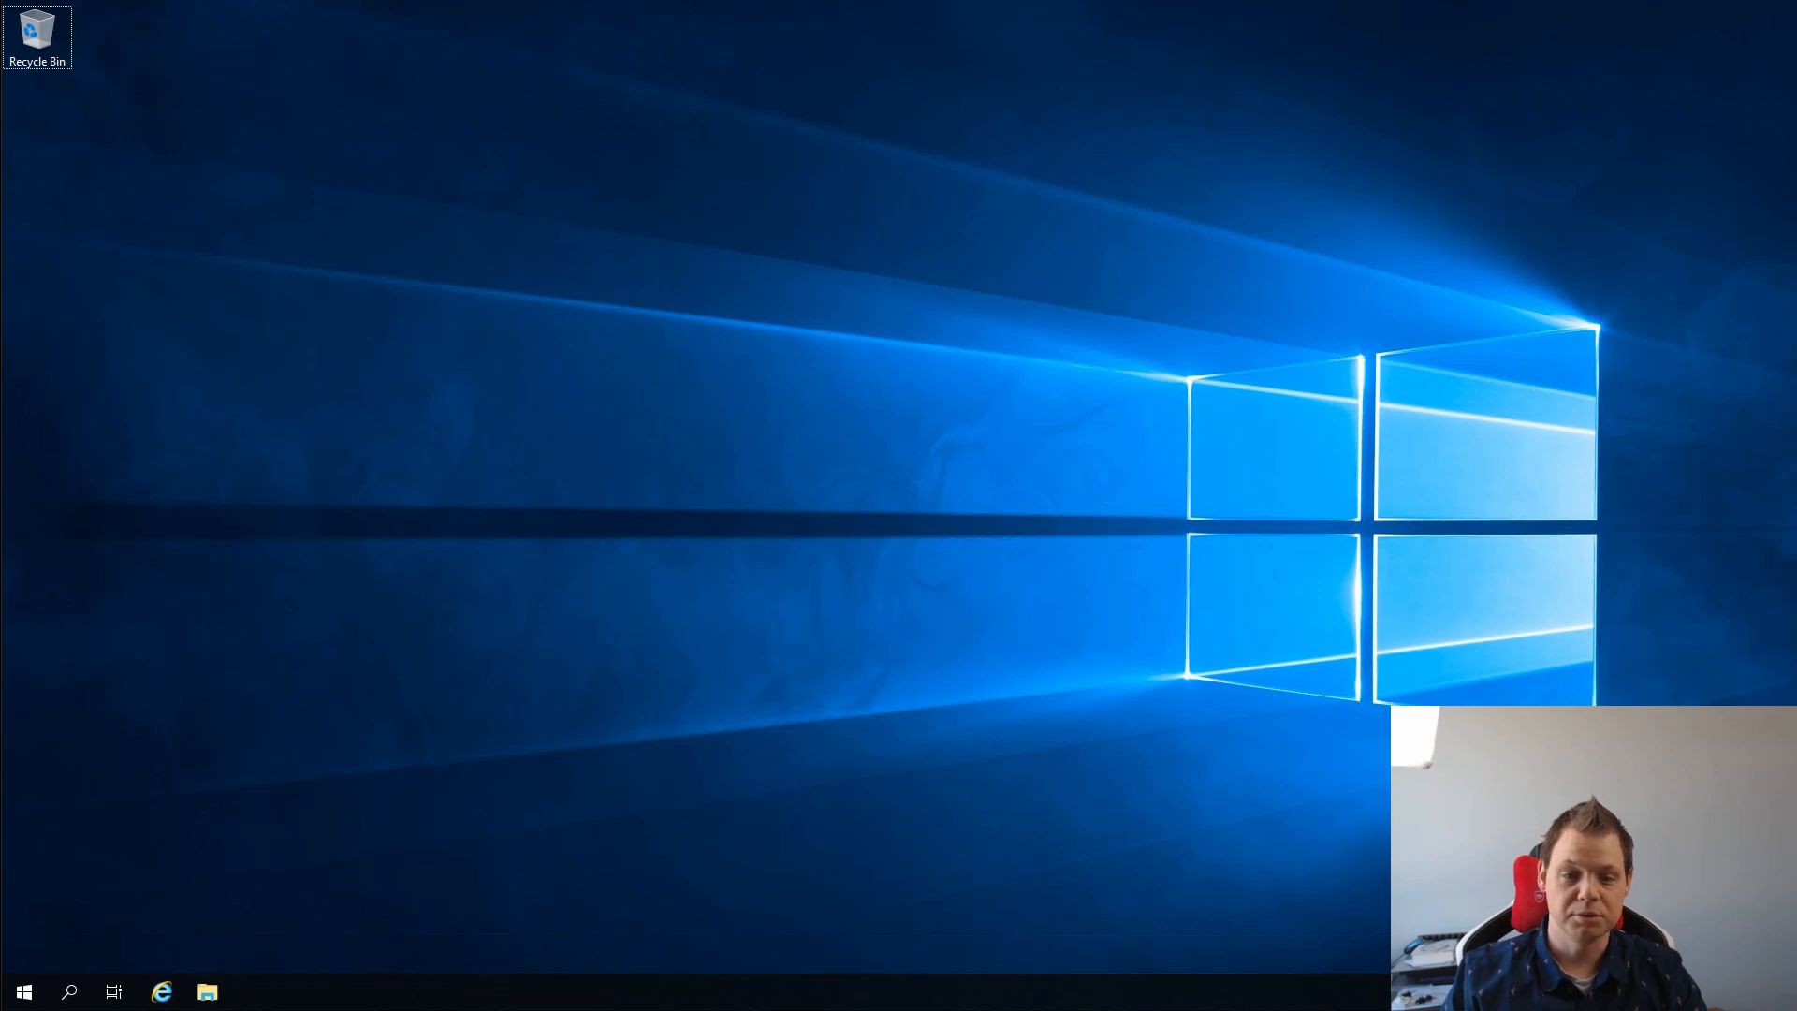
- Launch Server Manager from the Windows Server Start menu
click(24, 991)
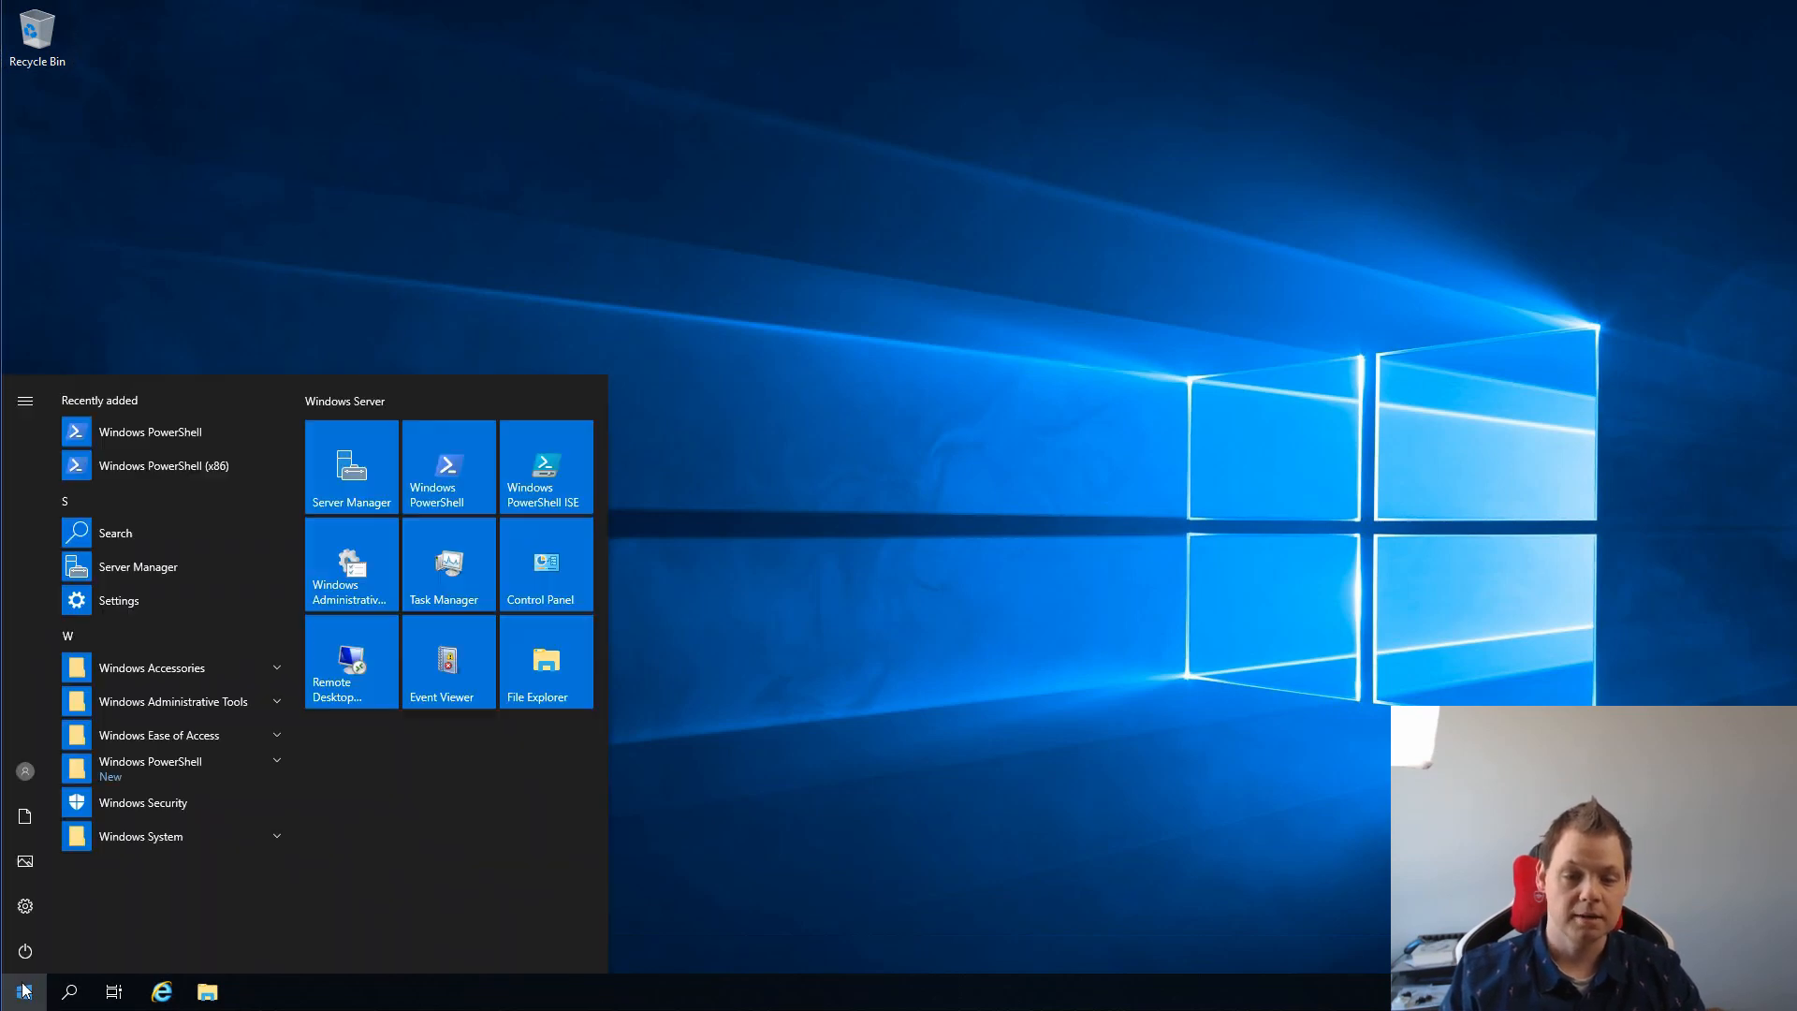
click(375, 477)
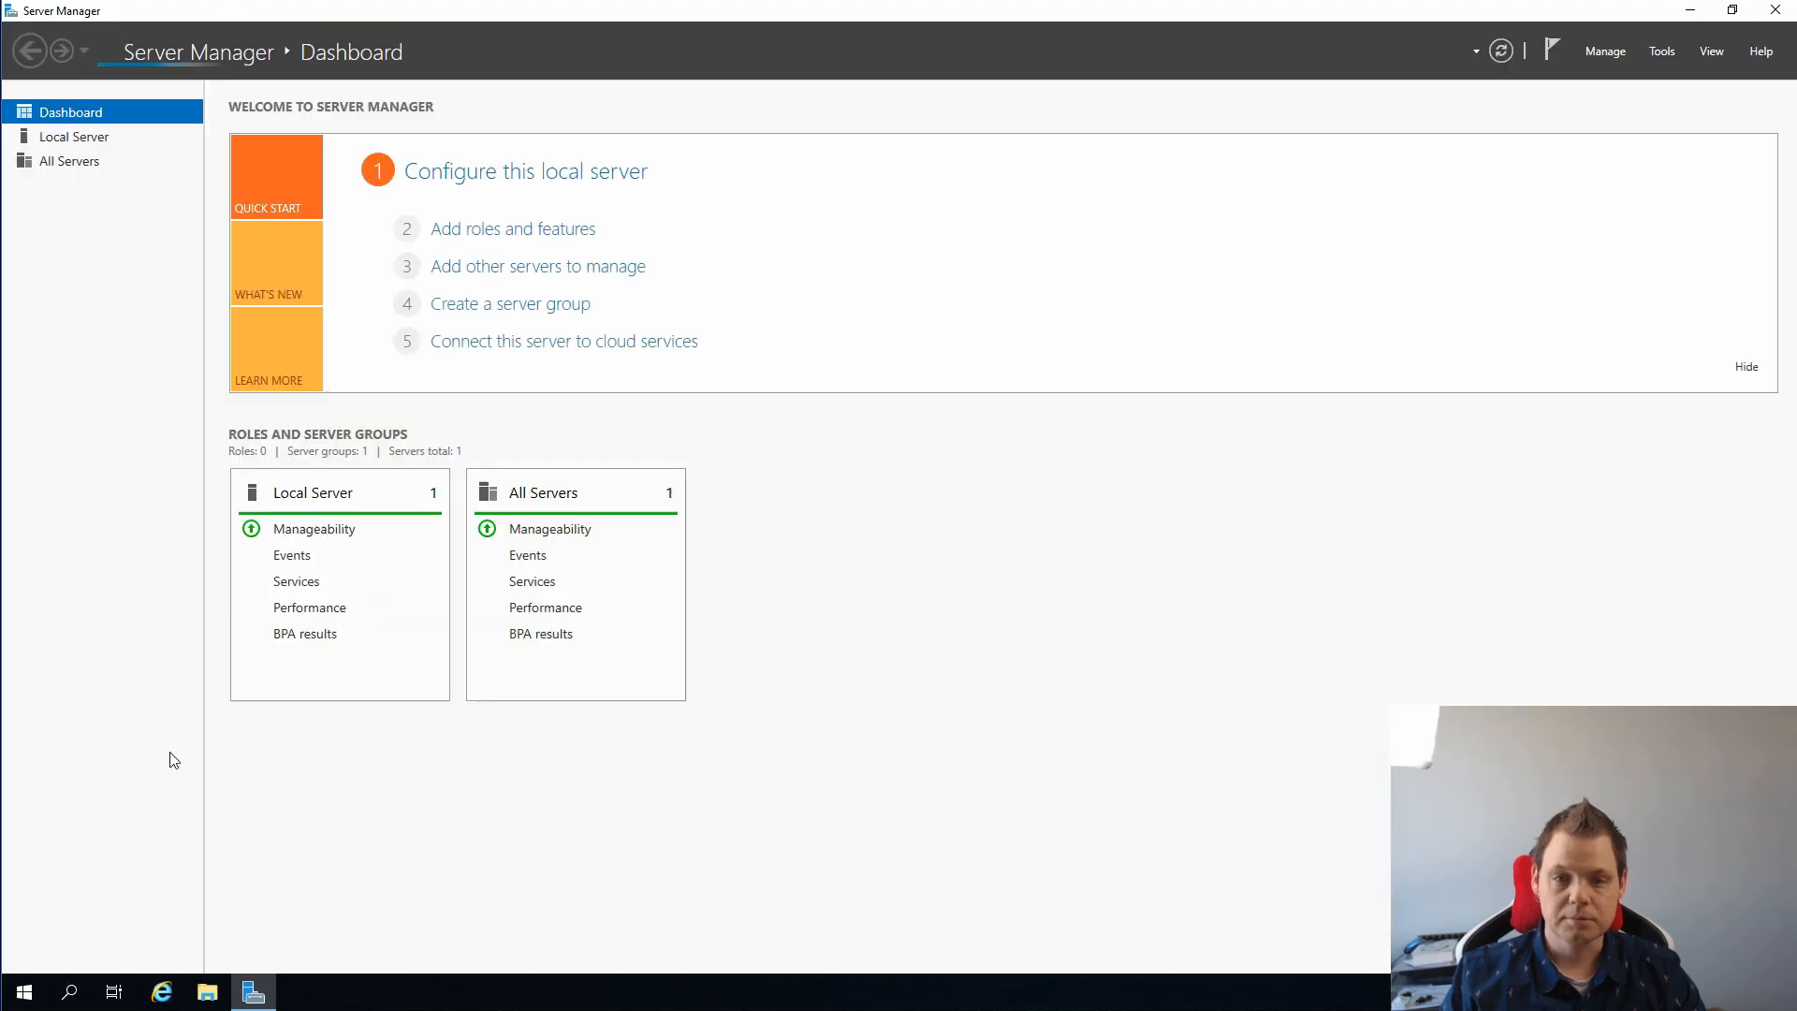
- Open Active Directory Users and Computers from Tools and select the HomeUsers OU in pnk.local
click(1663, 52)
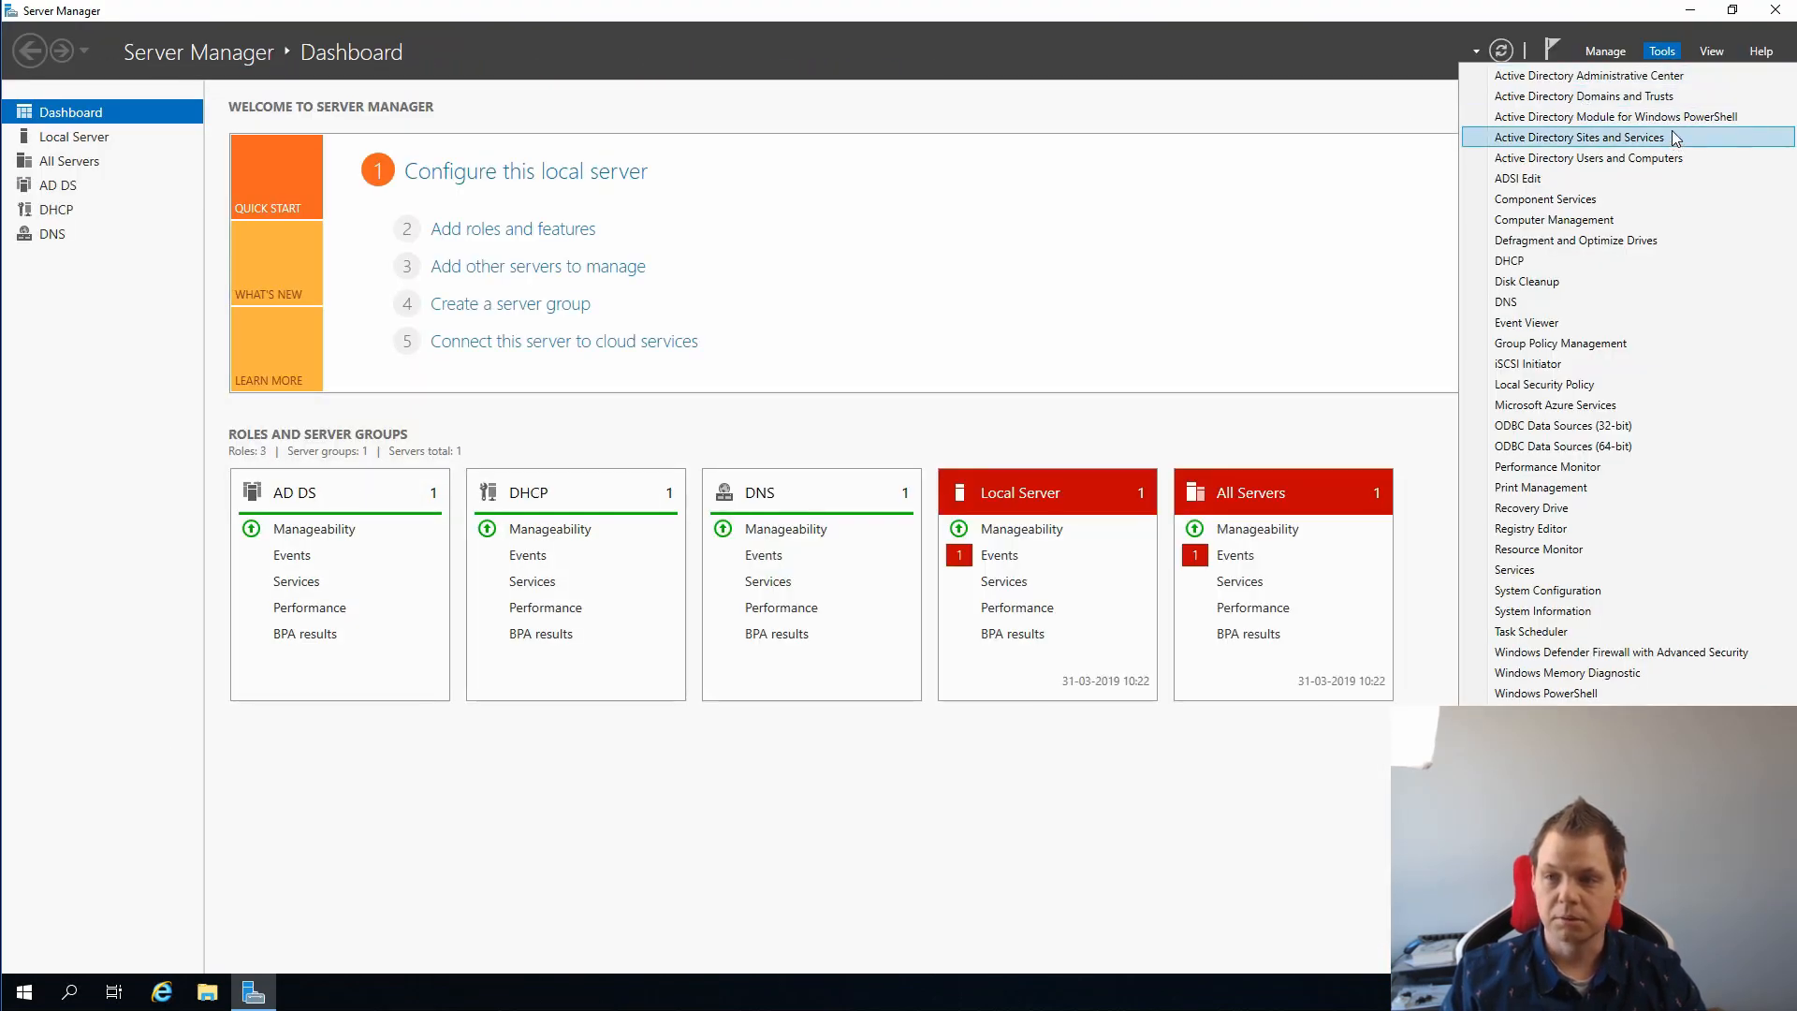
click(1667, 161)
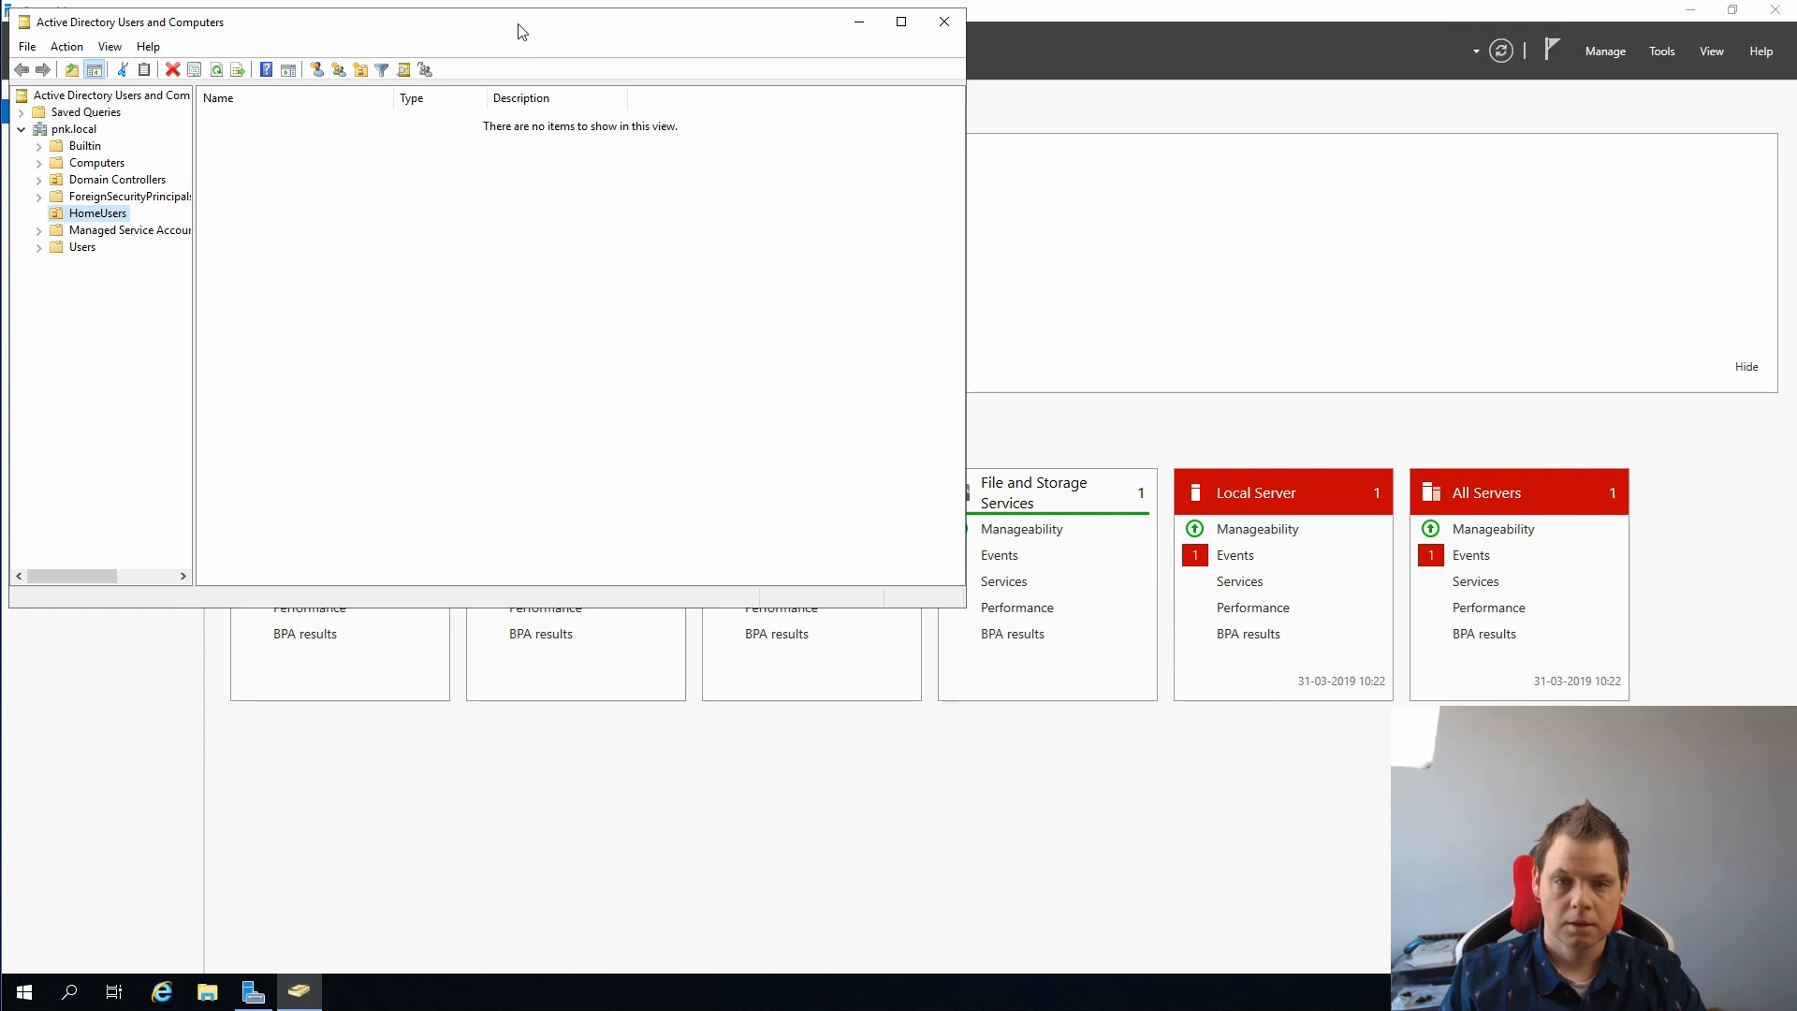
drag(518, 28, 642, 106)
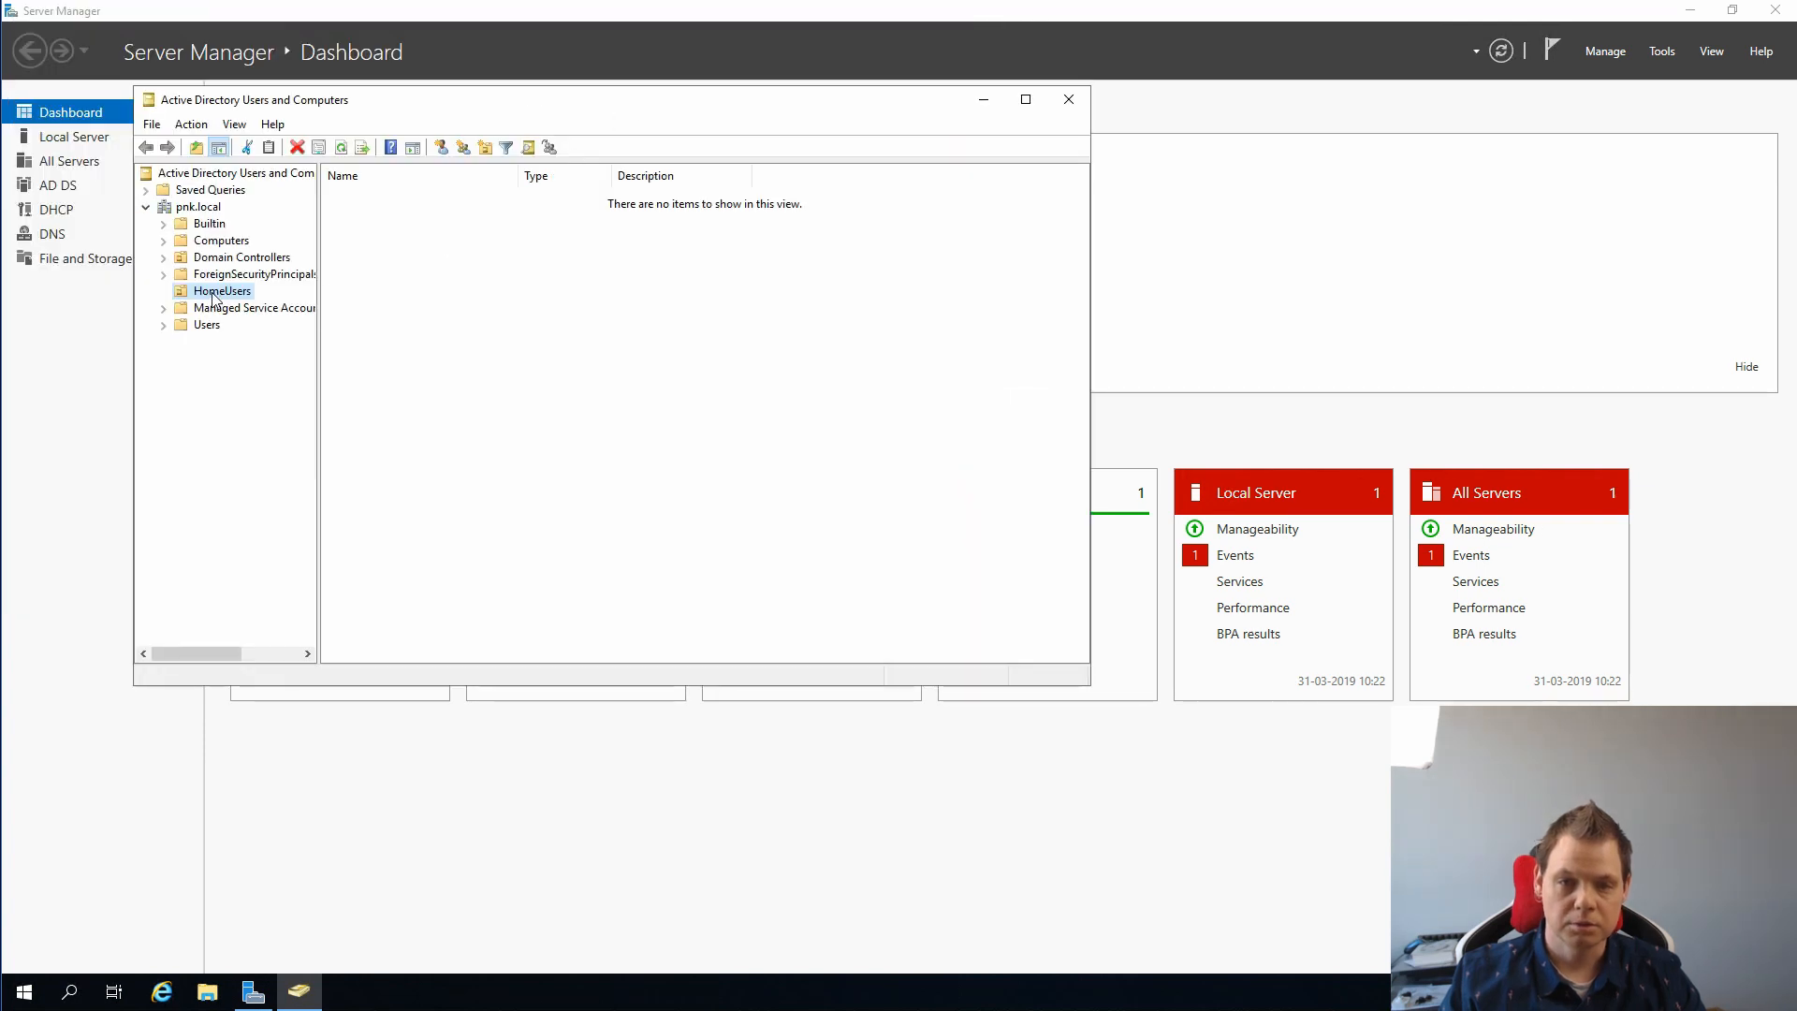
click(472, 300)
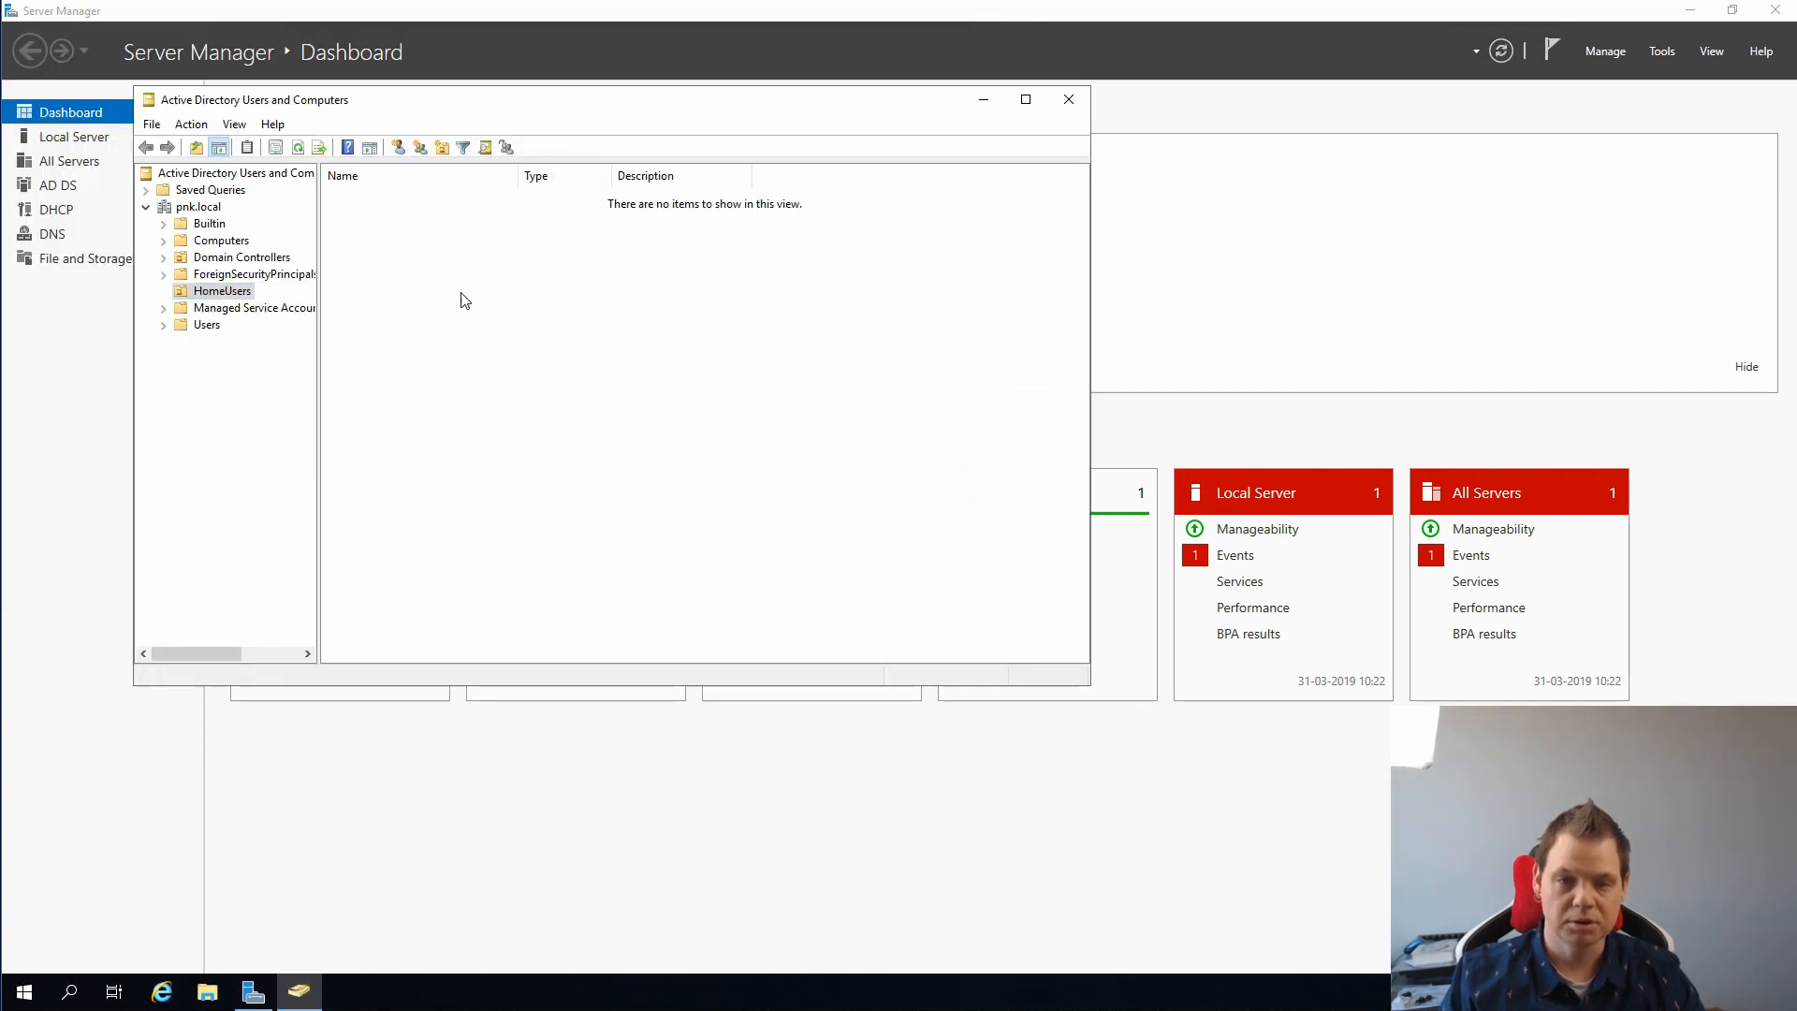
- Start a new user in HomeUsers and enter the first name, last name and logon name
right_click(447, 278)
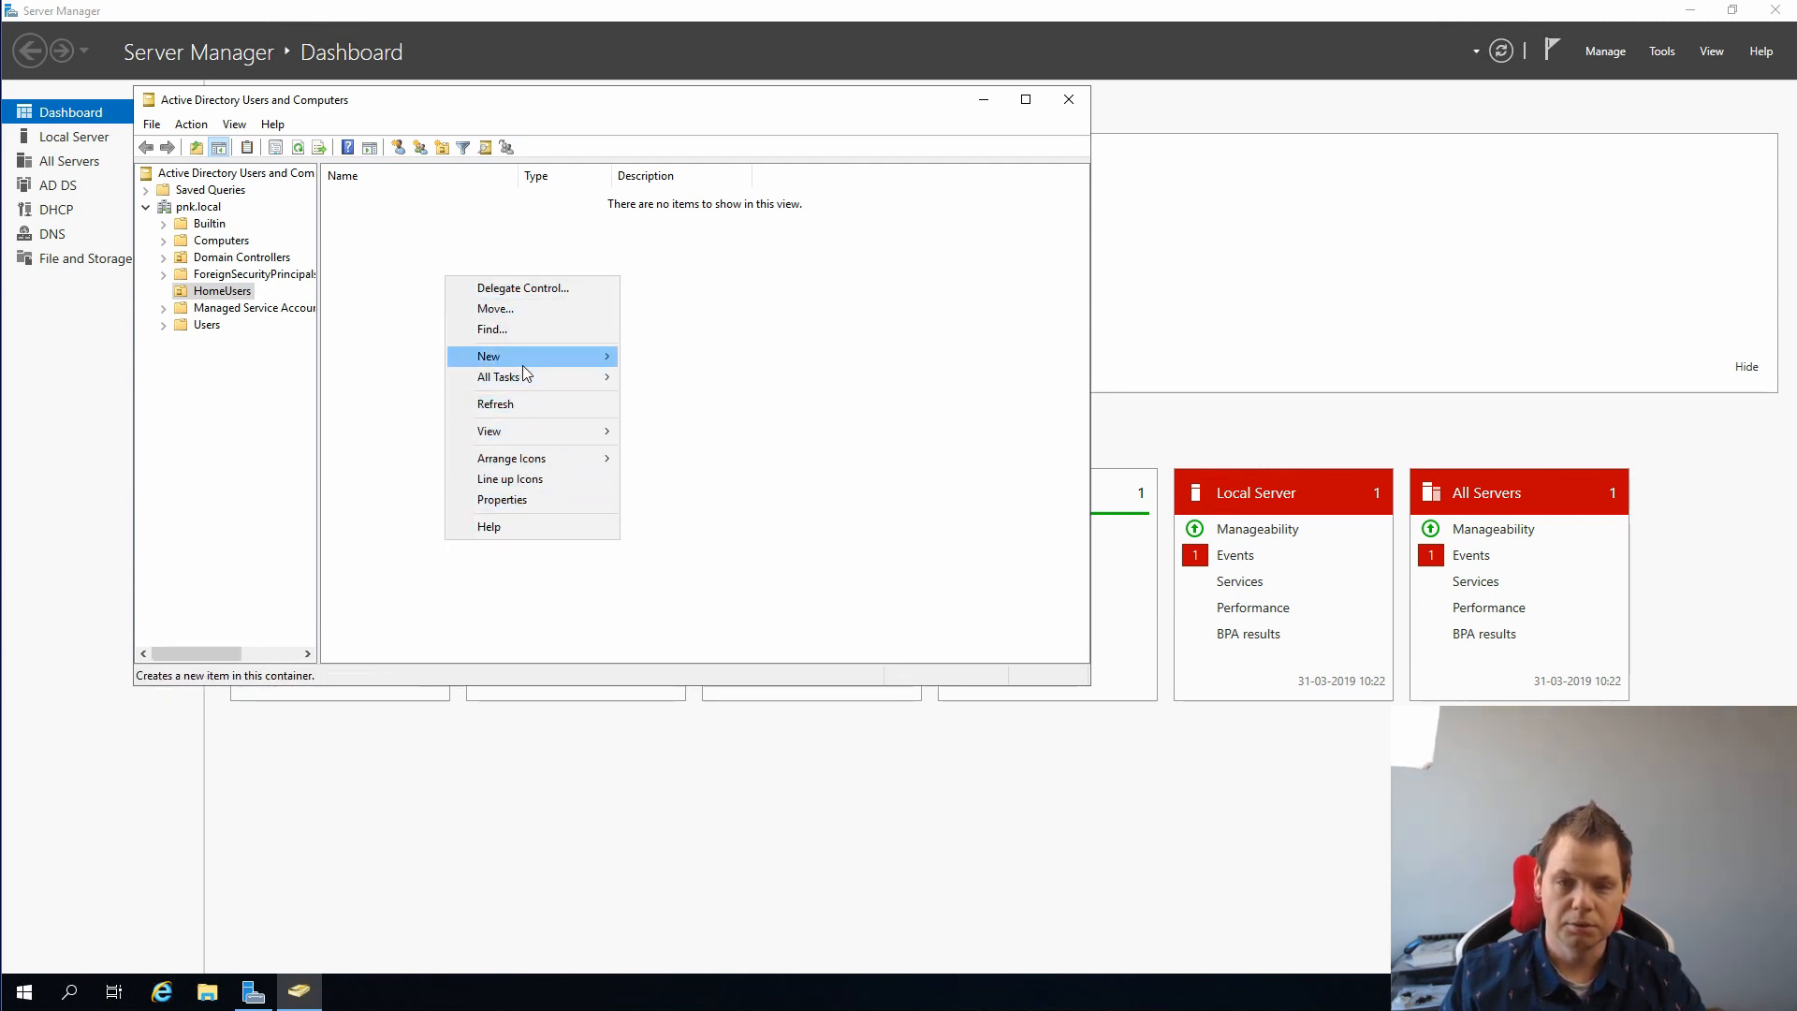
mouse_move(553, 356)
click(667, 548)
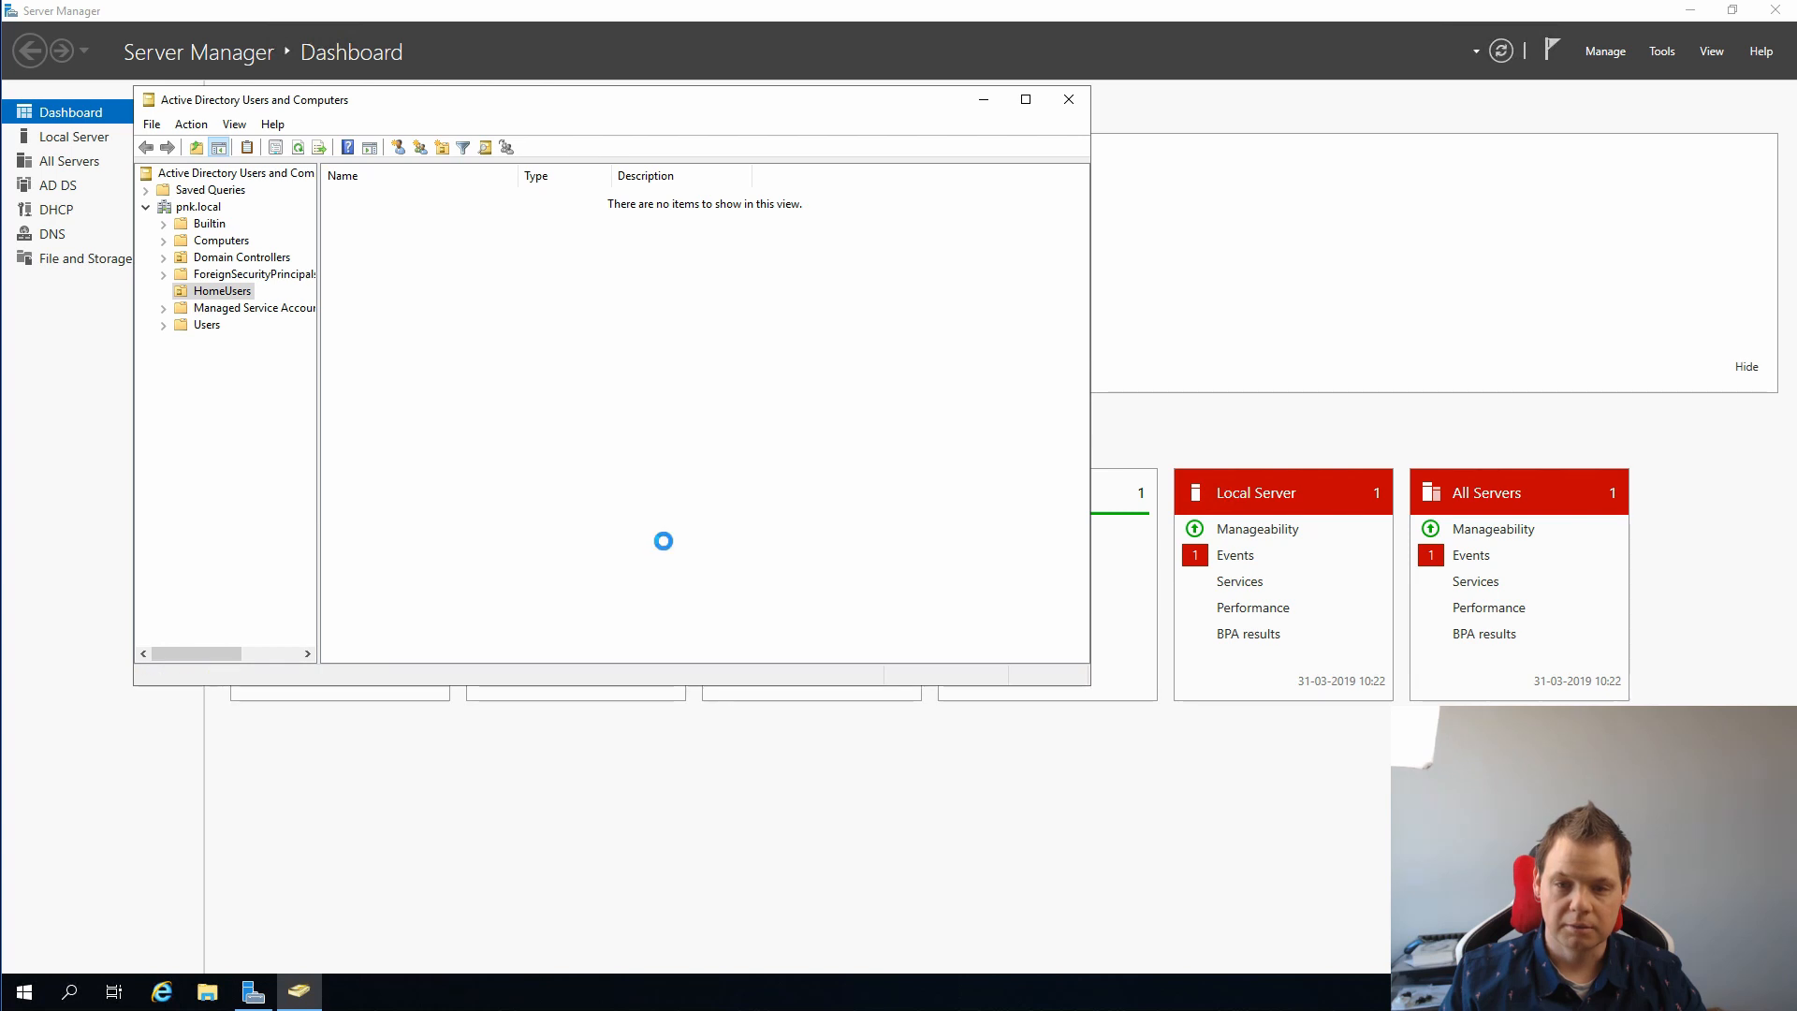
text(Paris)
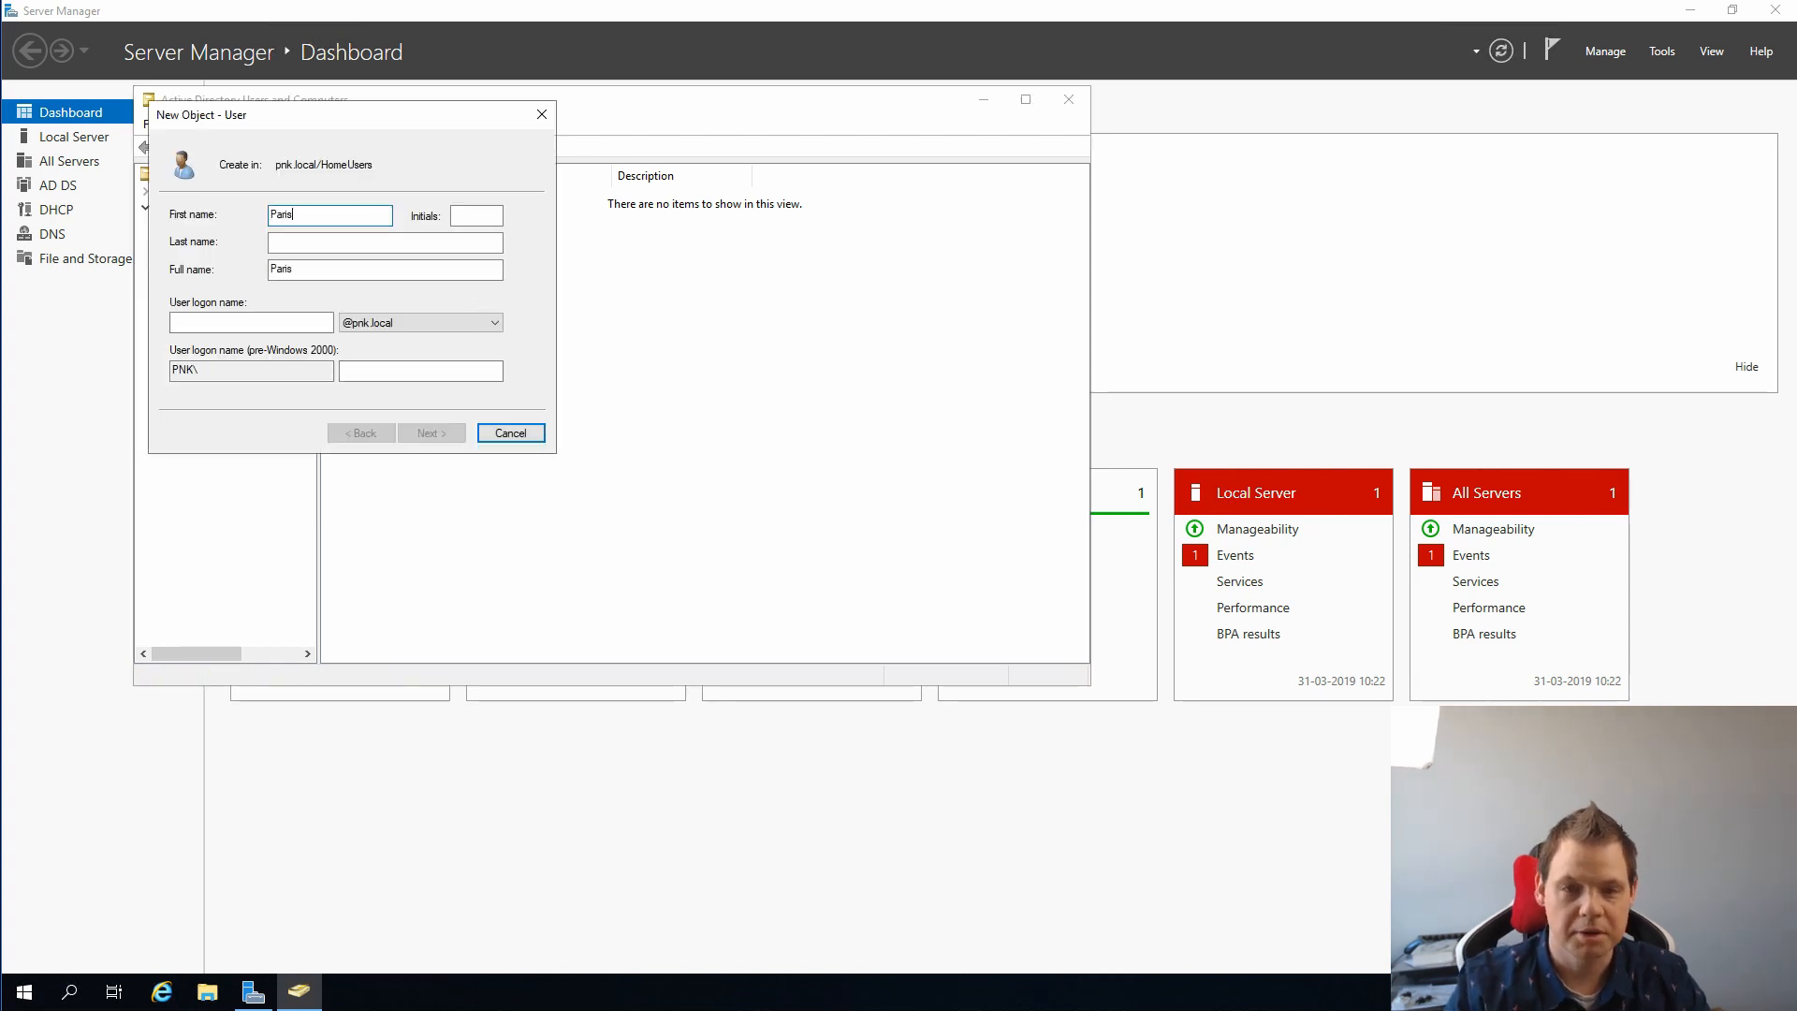
key(Tab)
key(Tab)
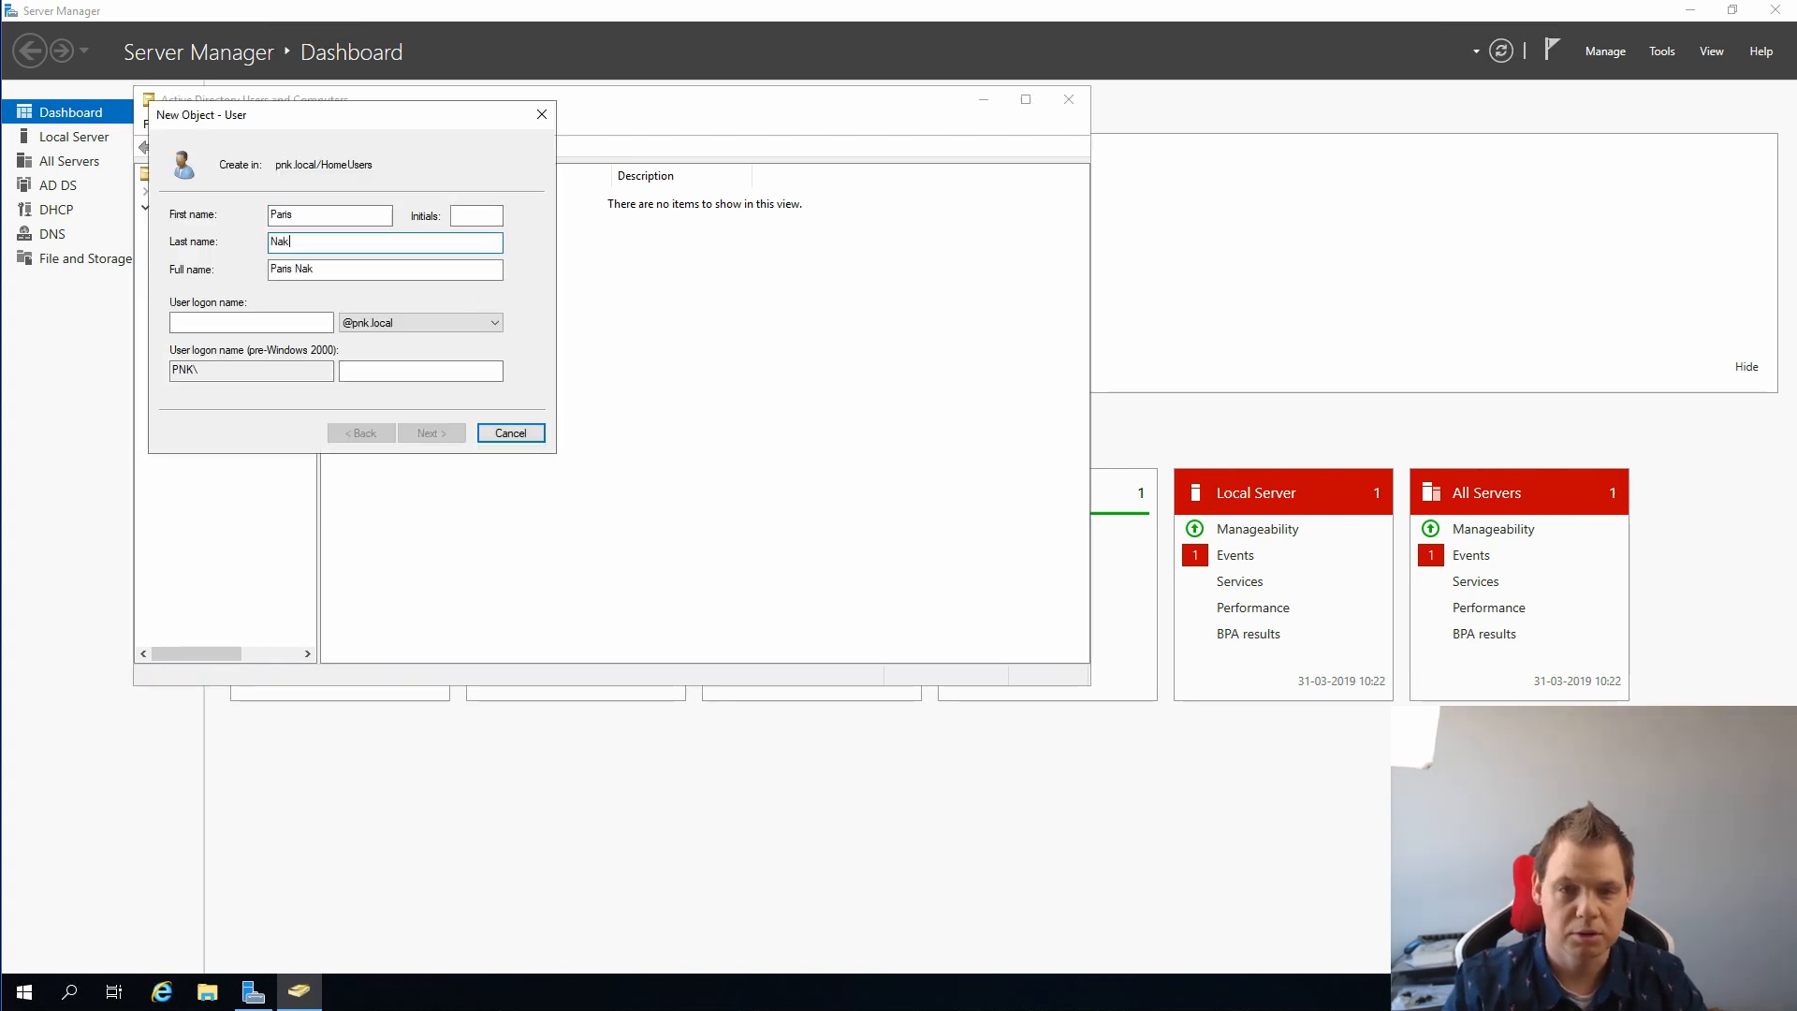
text(Nakita Kejser)
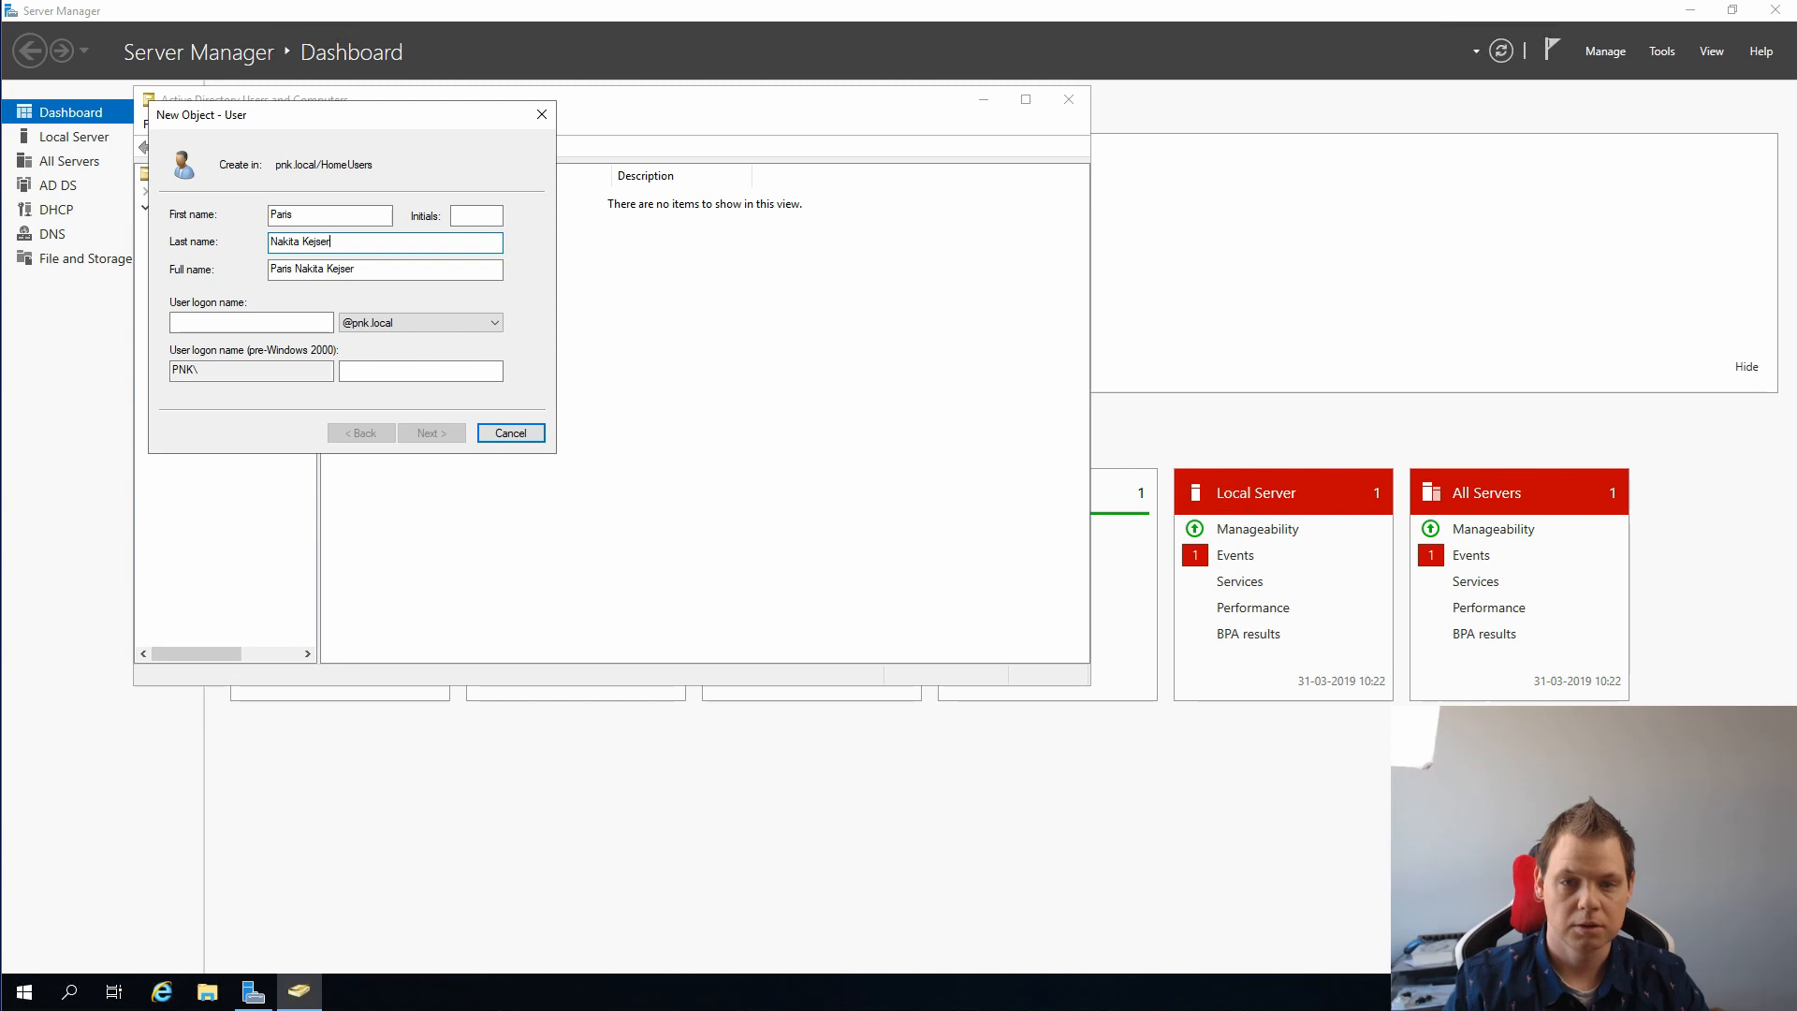
click(262, 323)
text(paris)
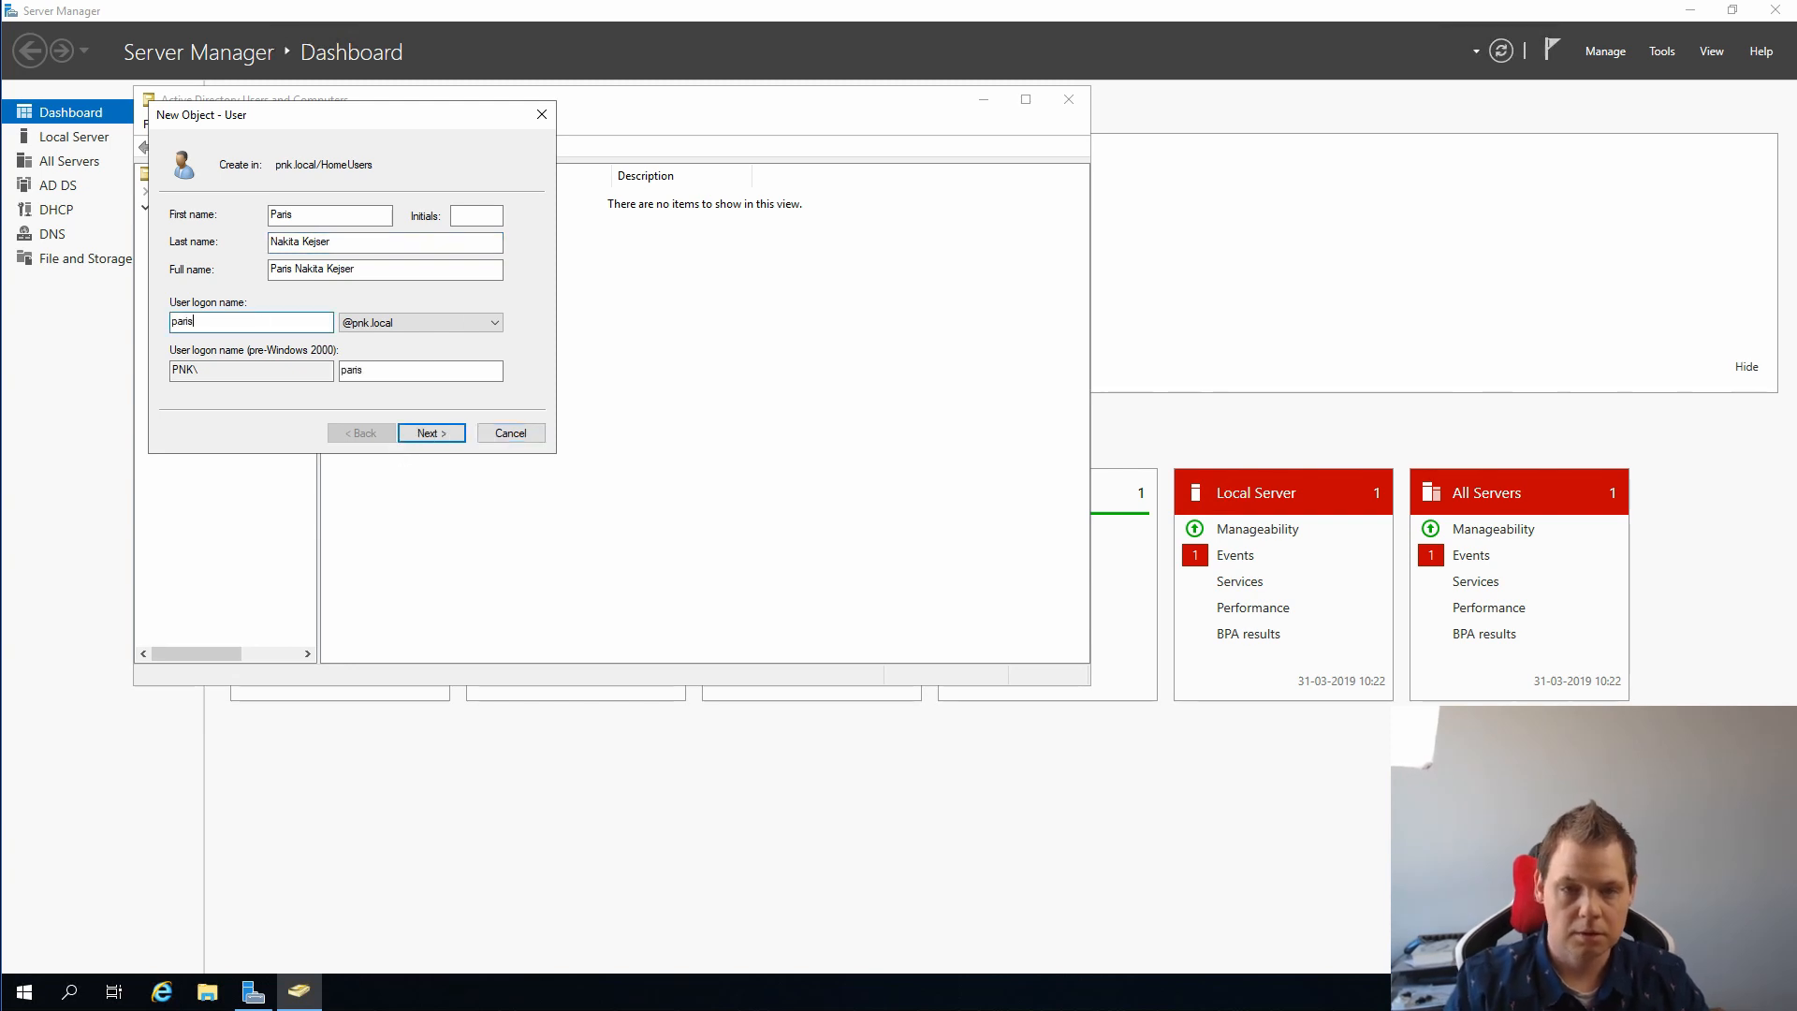
- Set the account password, clear 'must change password at next logon', and finish the wizard
click(432, 433)
click(246, 277)
click(347, 213)
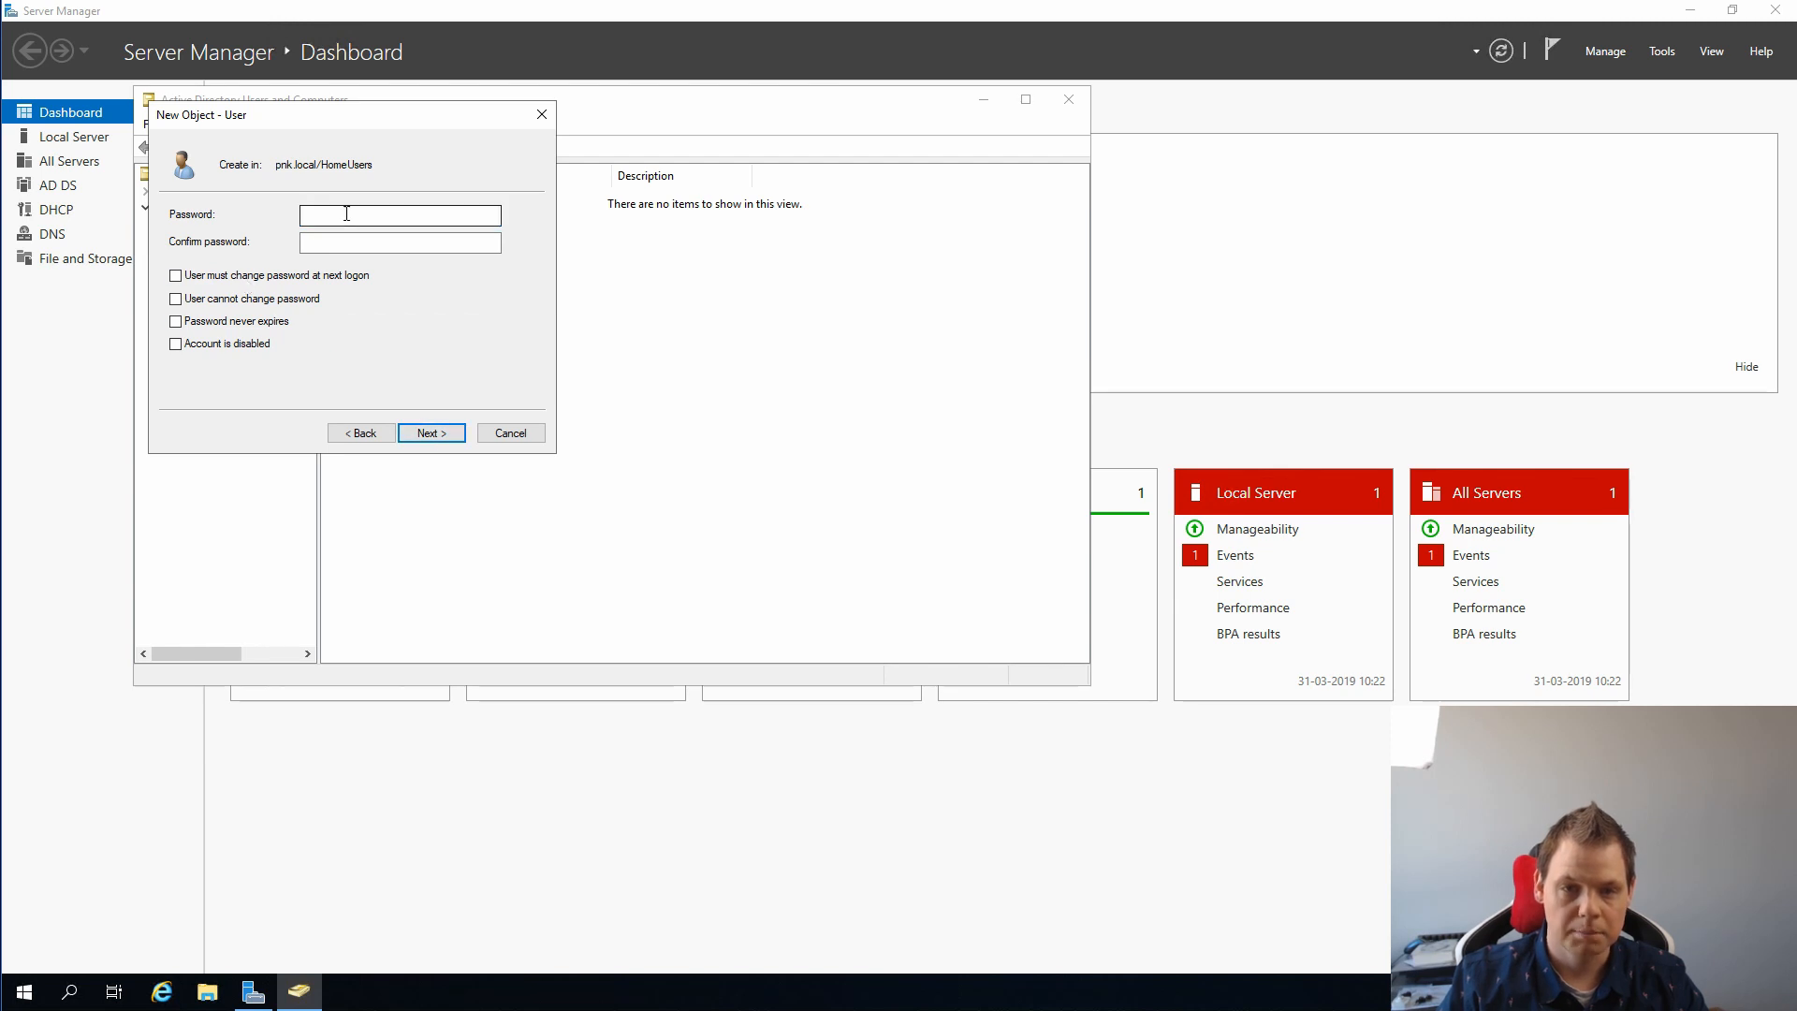
text(••••••)
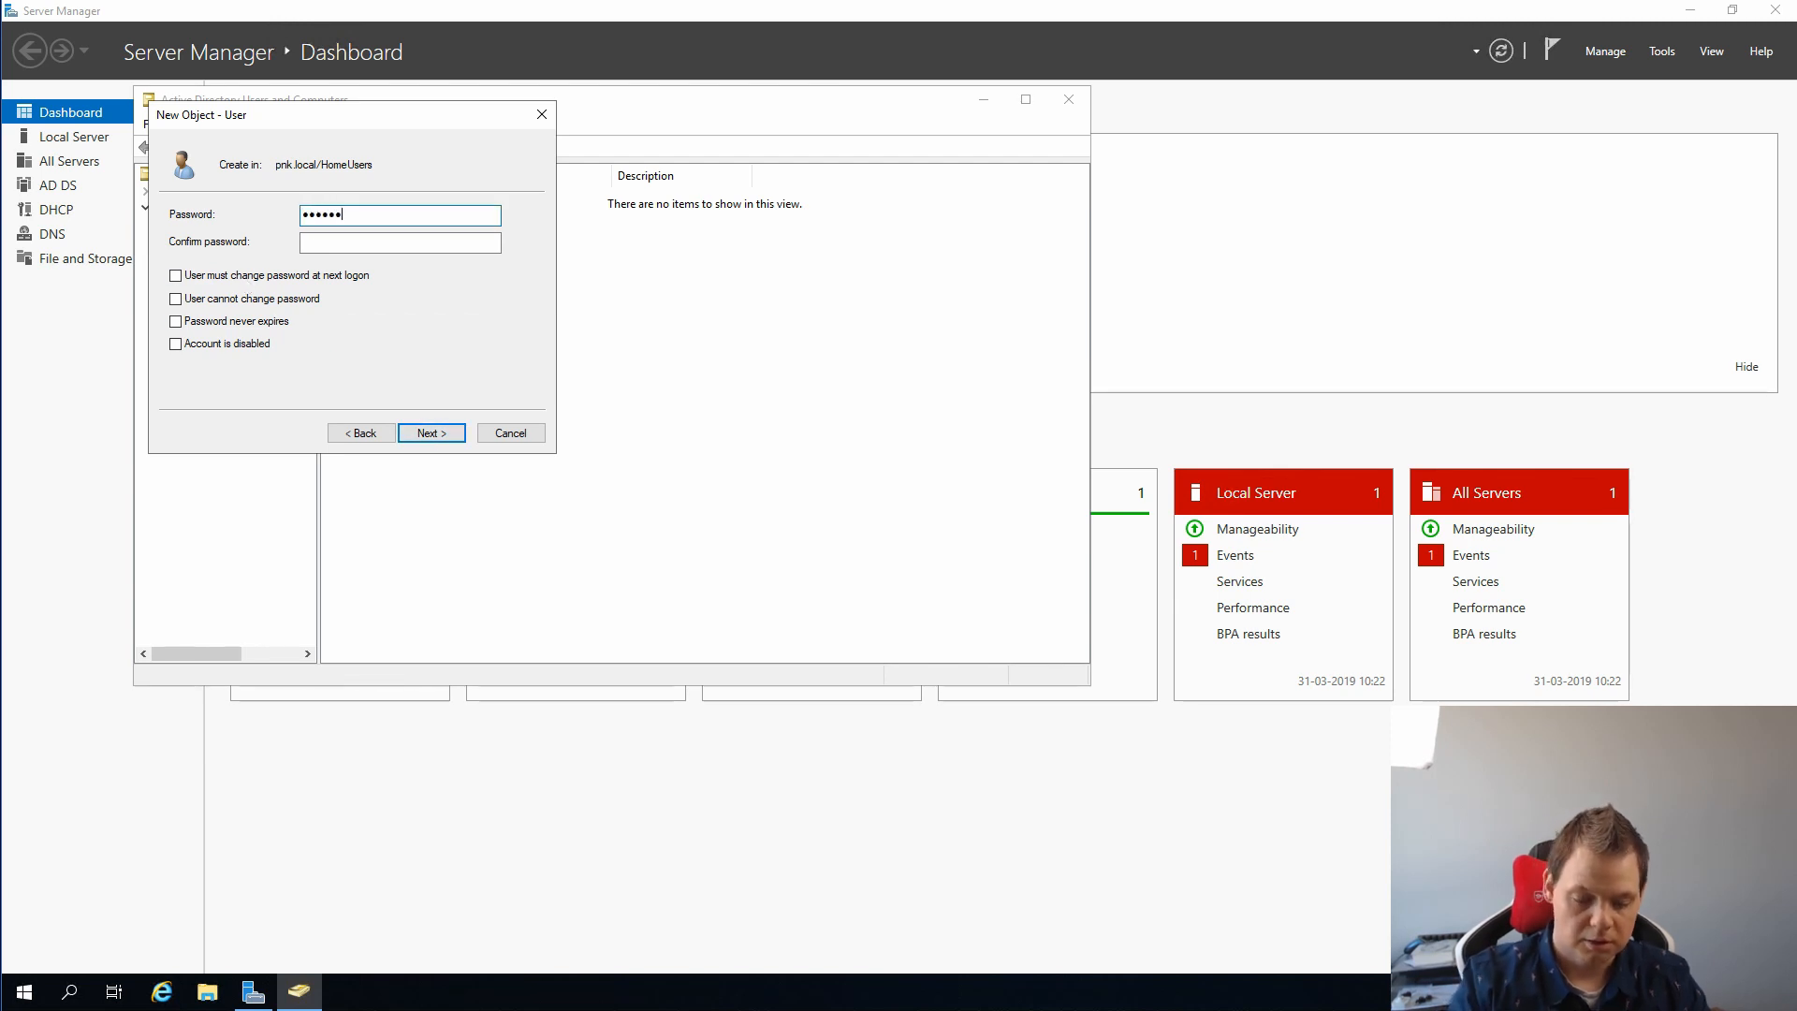
text(•••)
key(Tab)
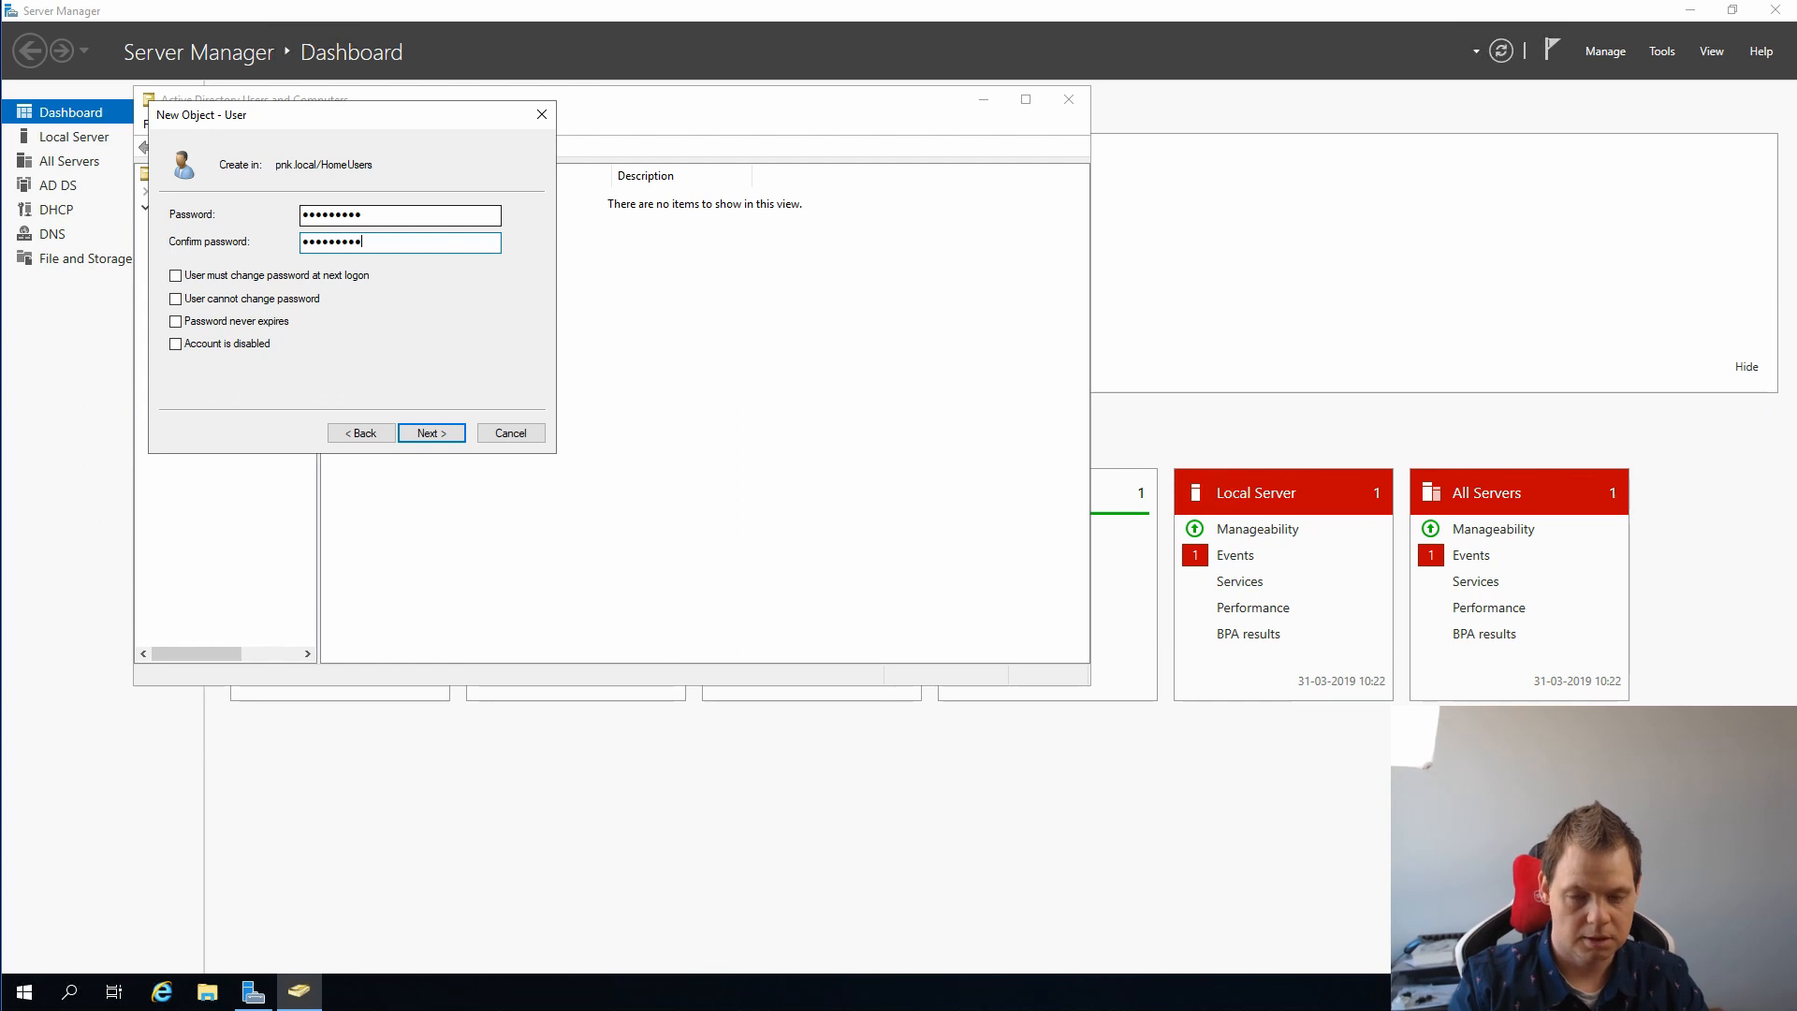
text(•••••••••)
click(429, 433)
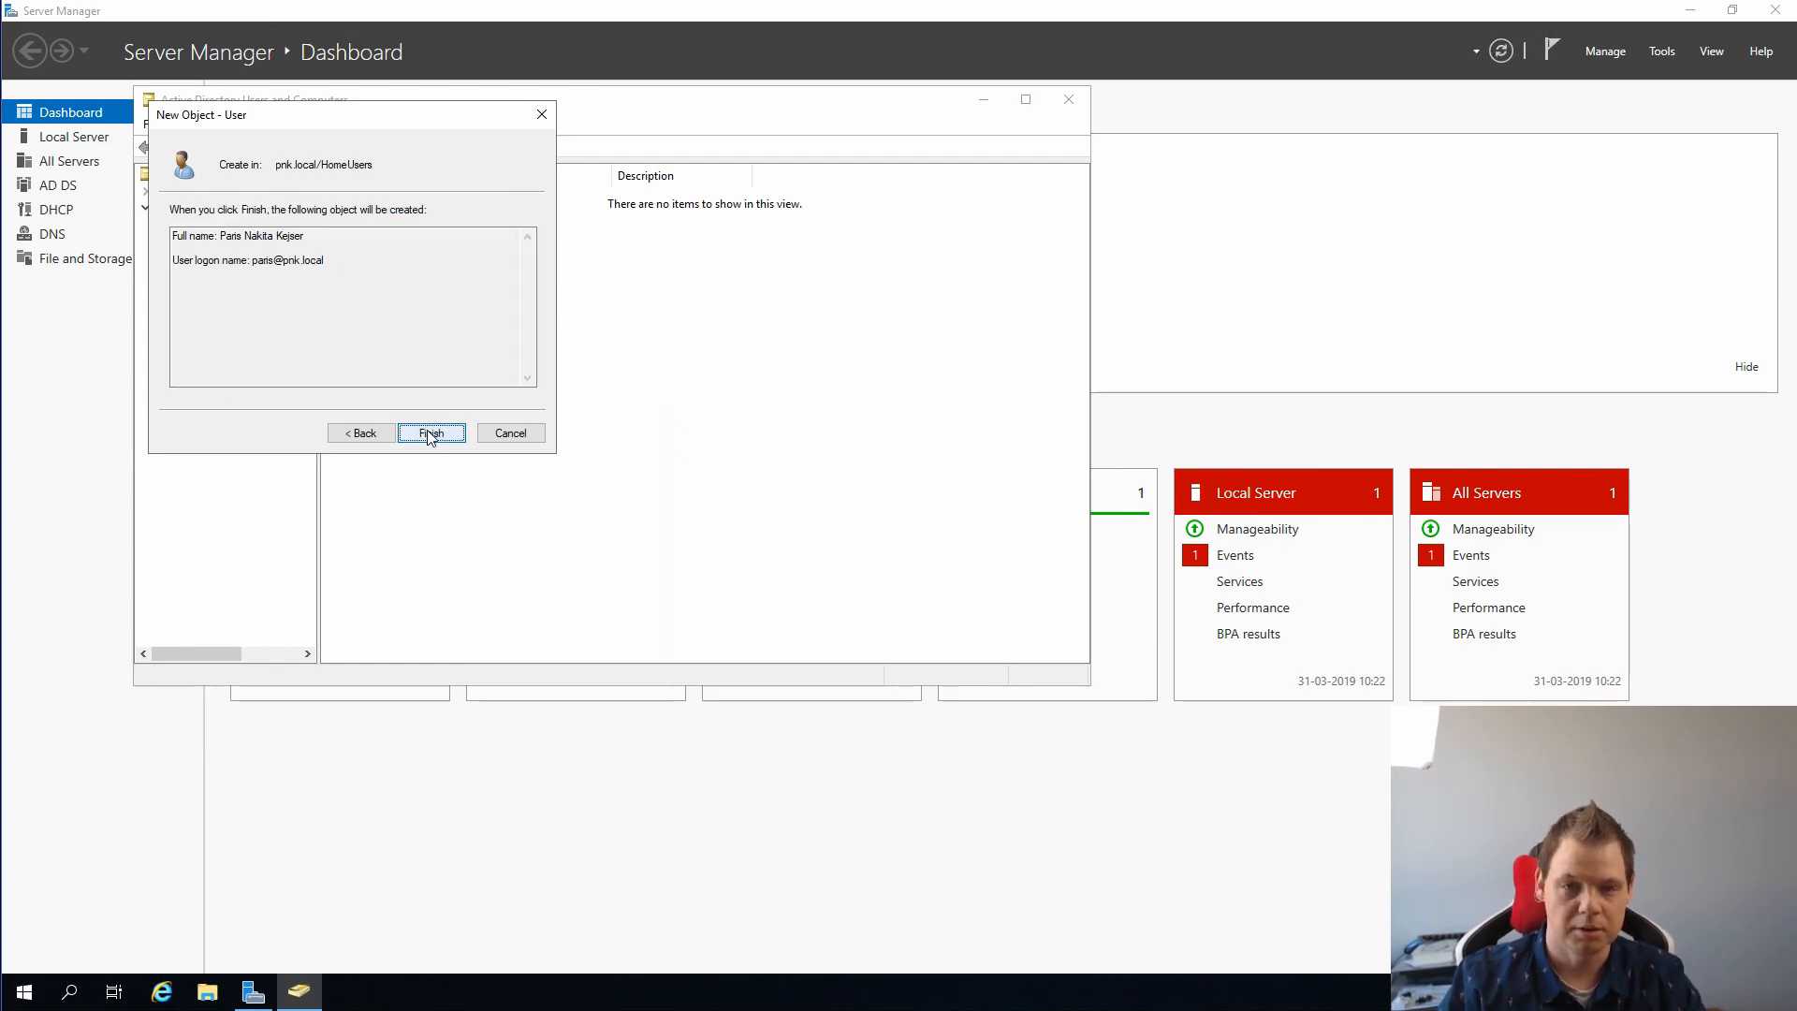
click(427, 430)
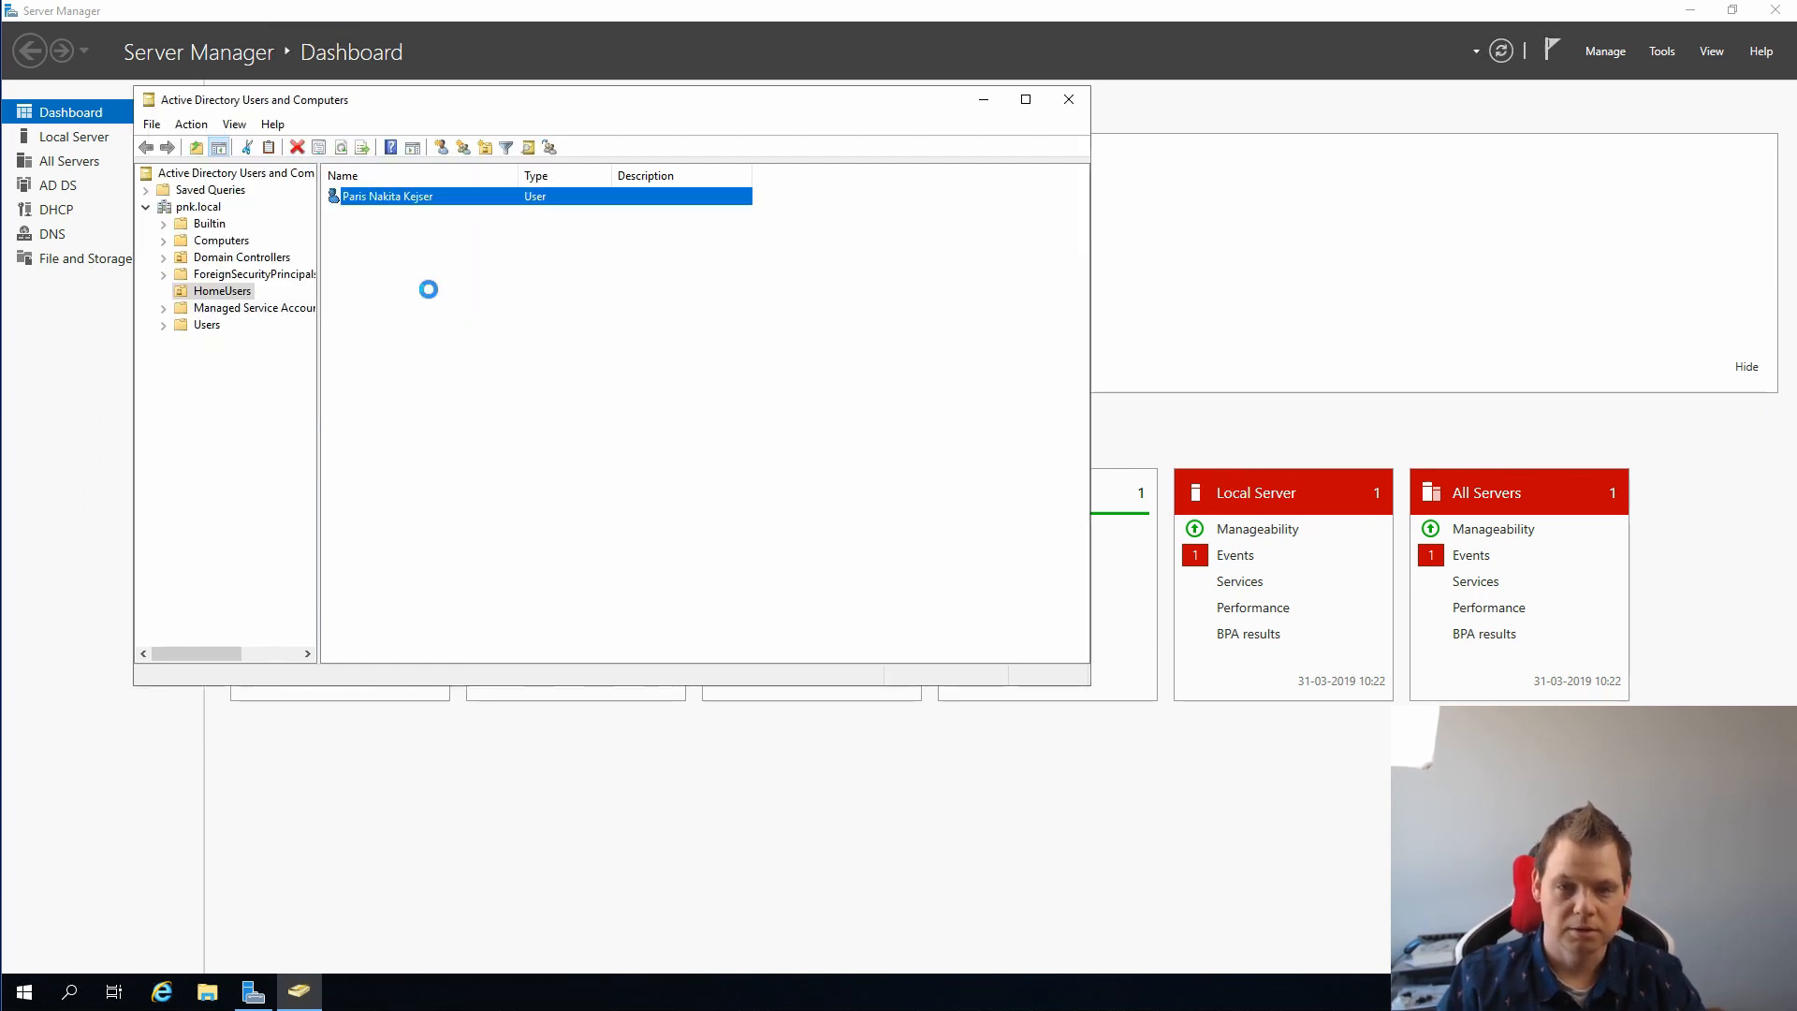
- In the new user's Properties Profile tab, choose Connect with drive letter Z: for the home folder
click(391, 197)
right_click(390, 195)
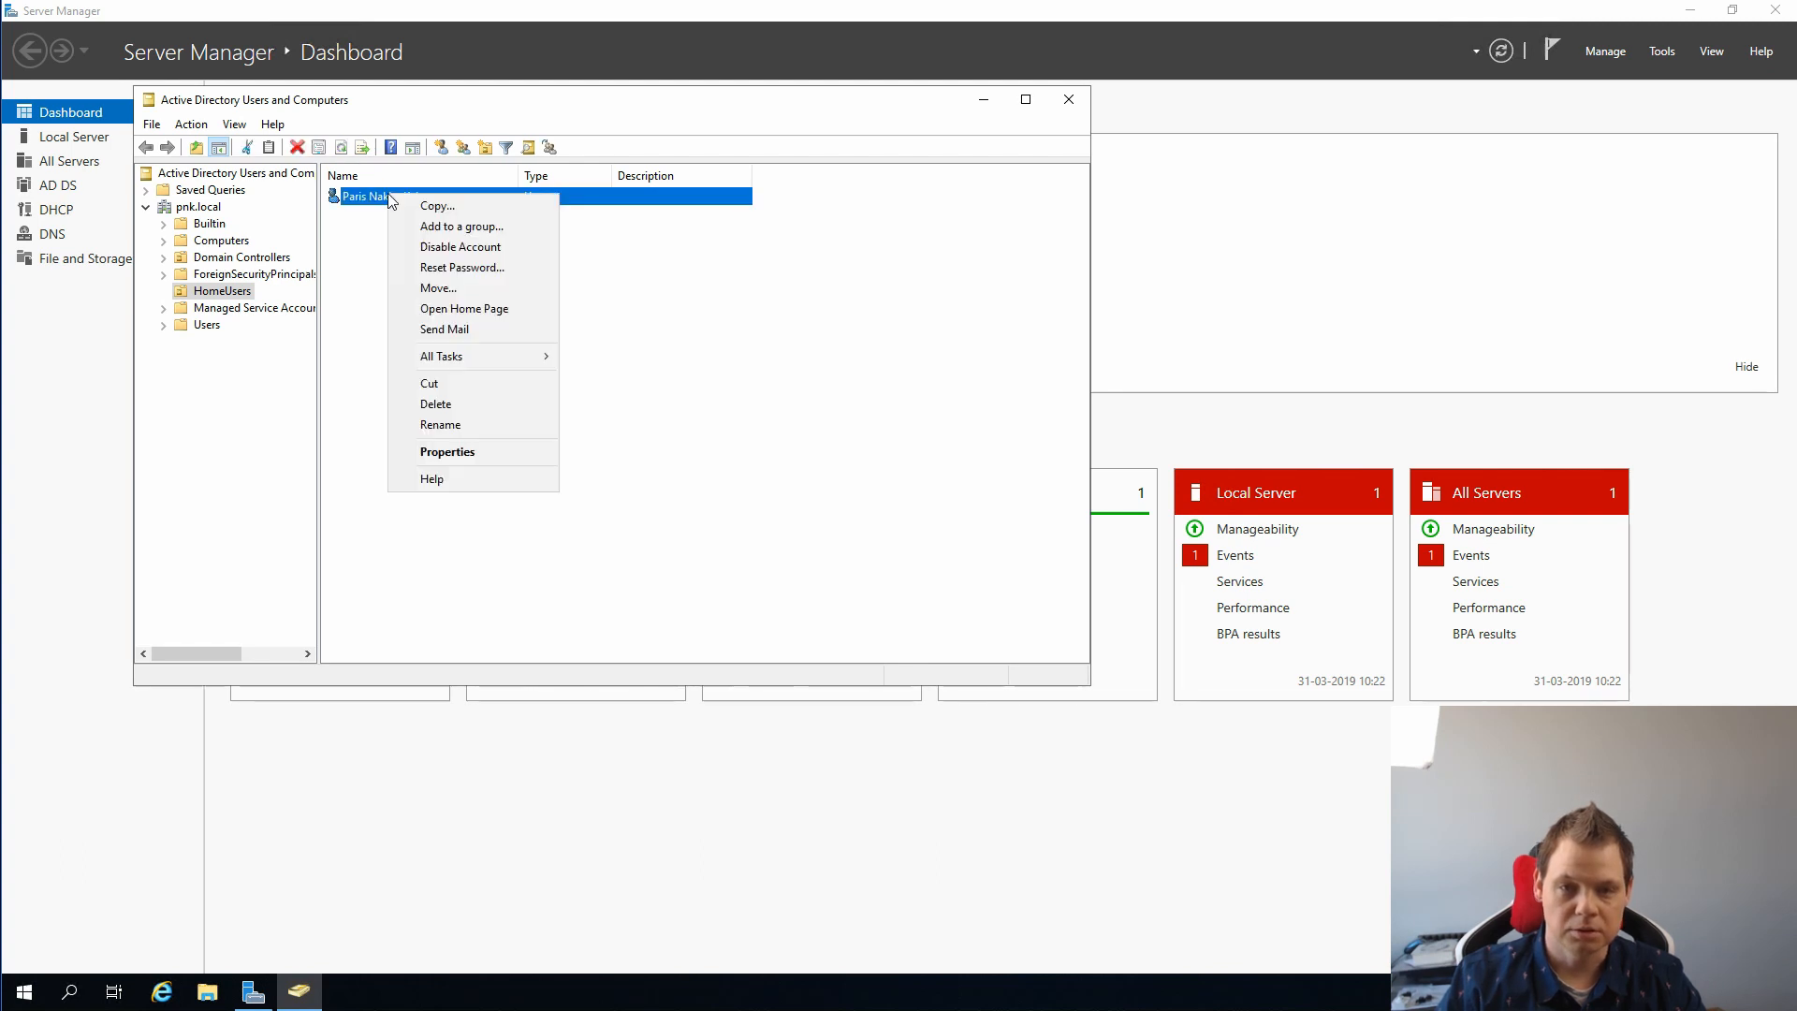
click(451, 453)
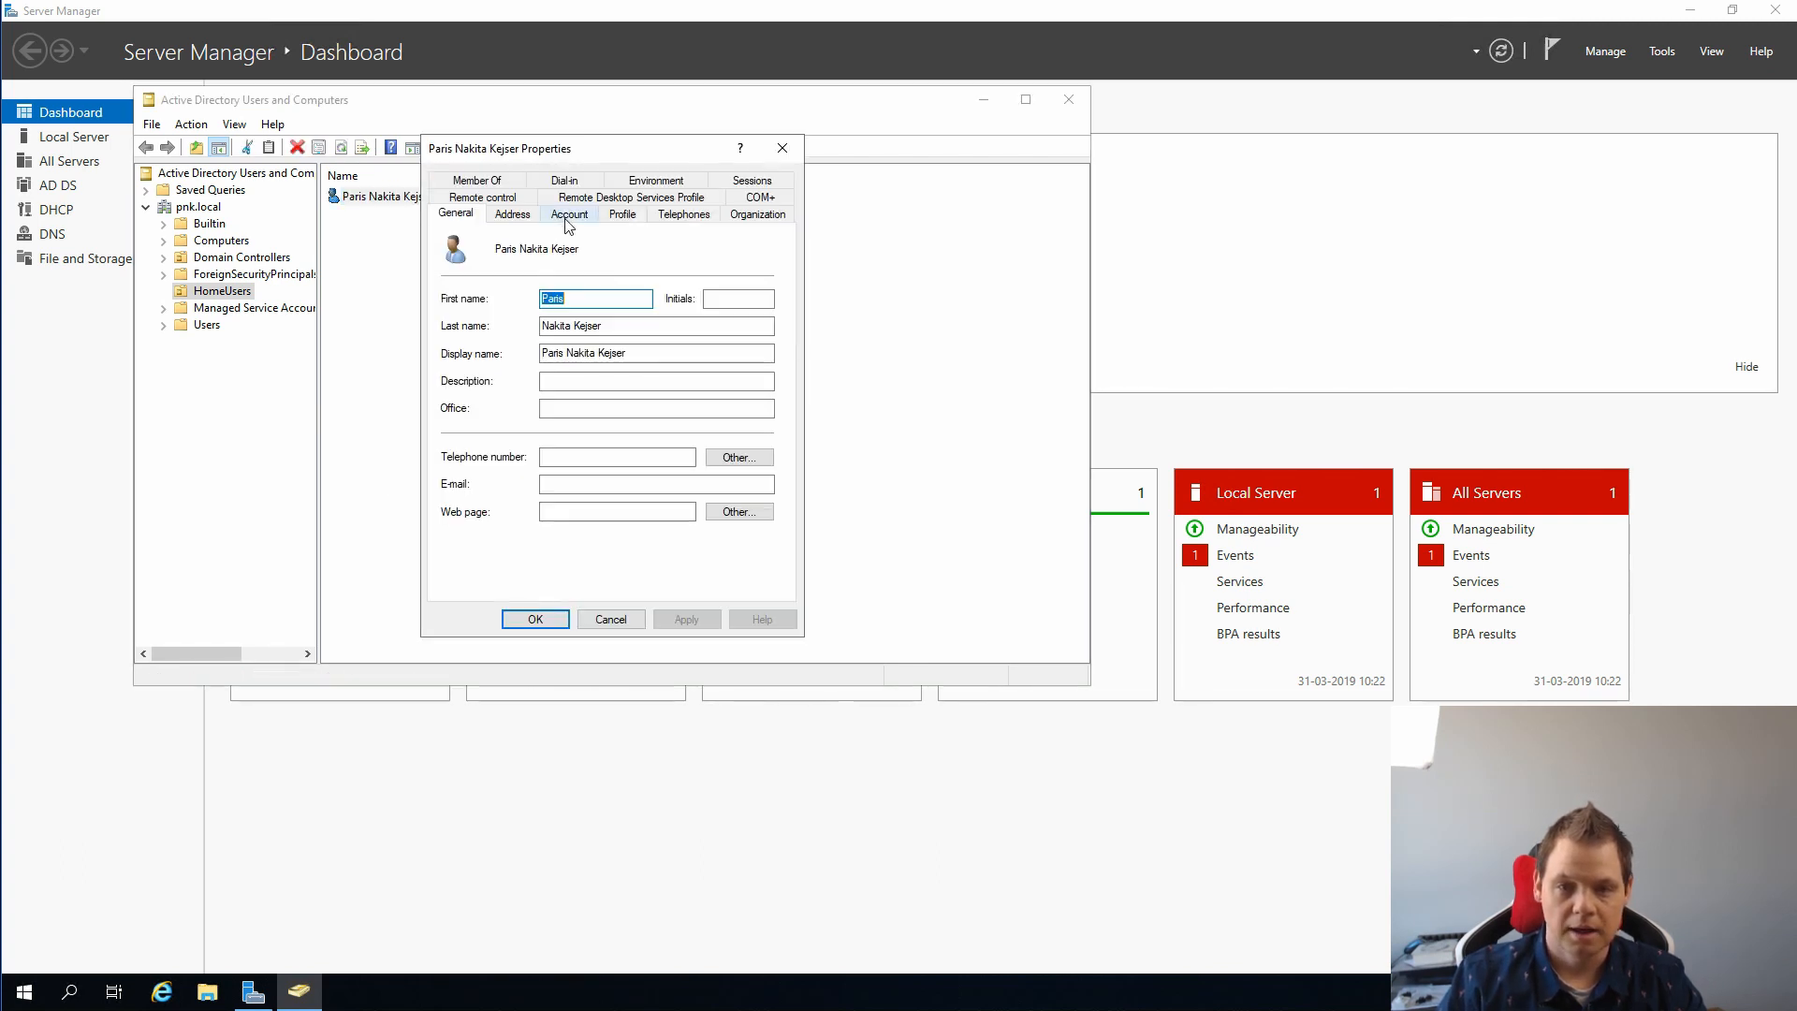
click(622, 216)
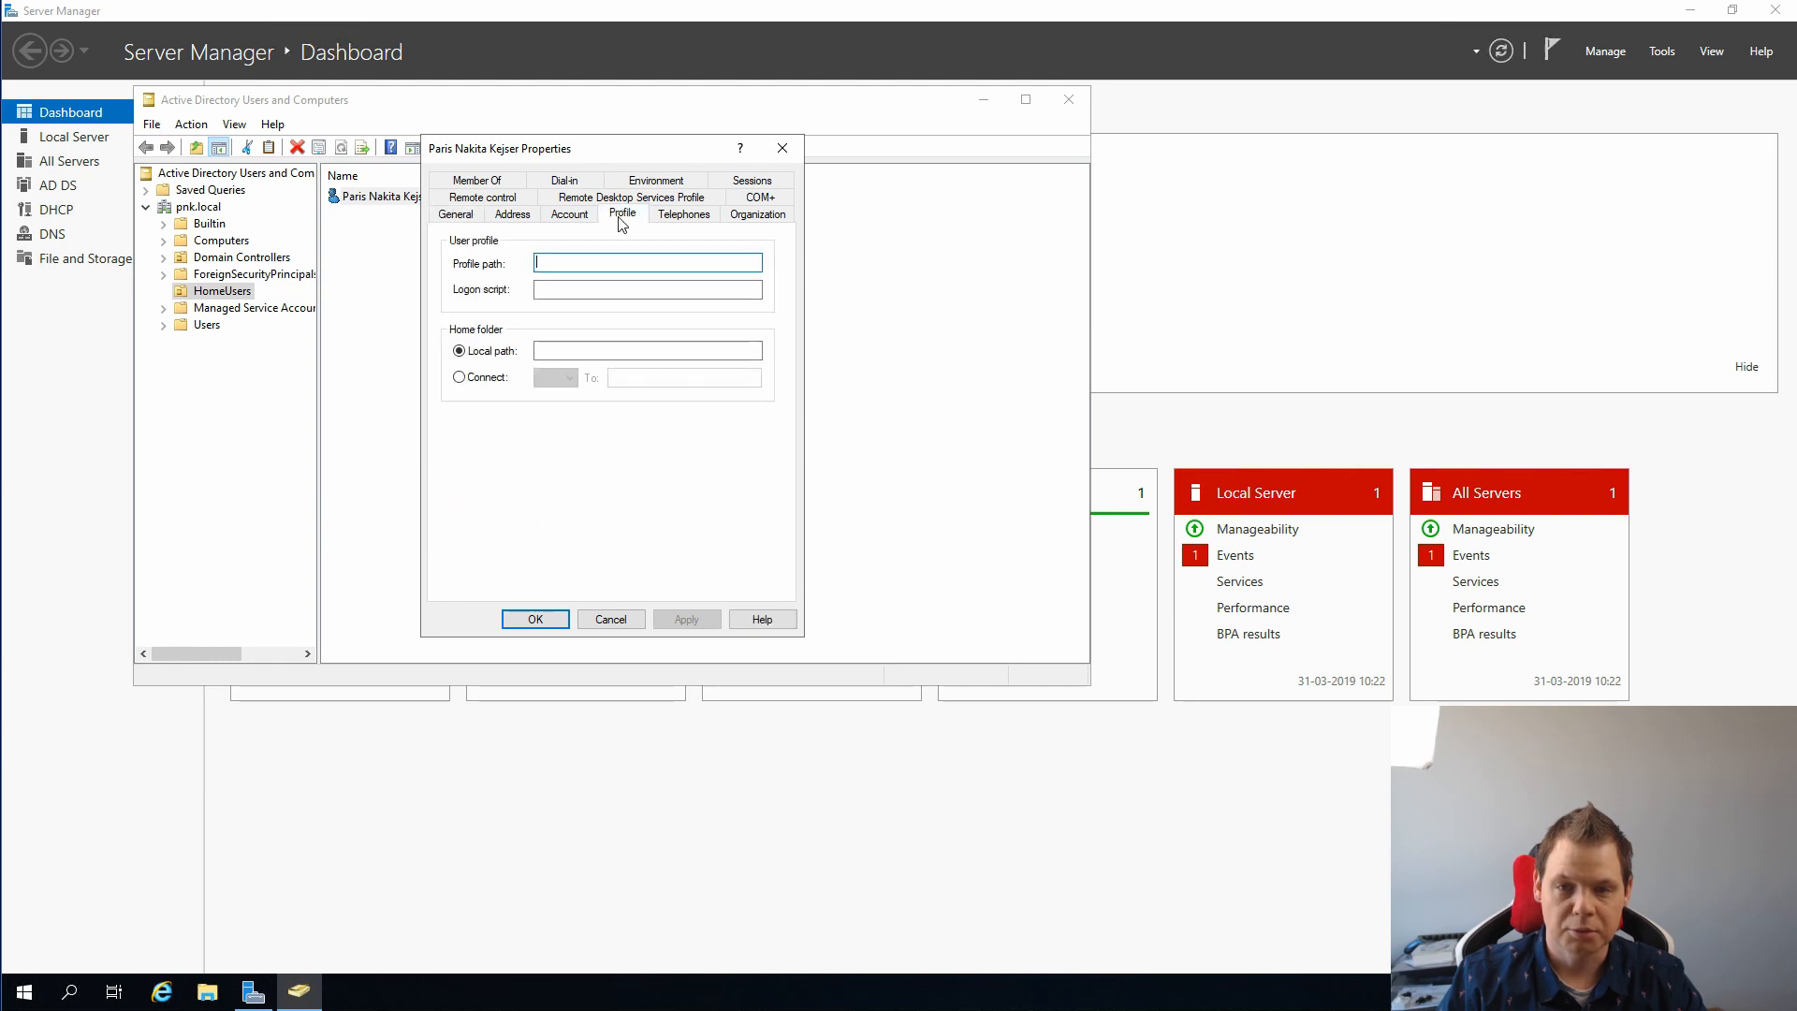
click(487, 381)
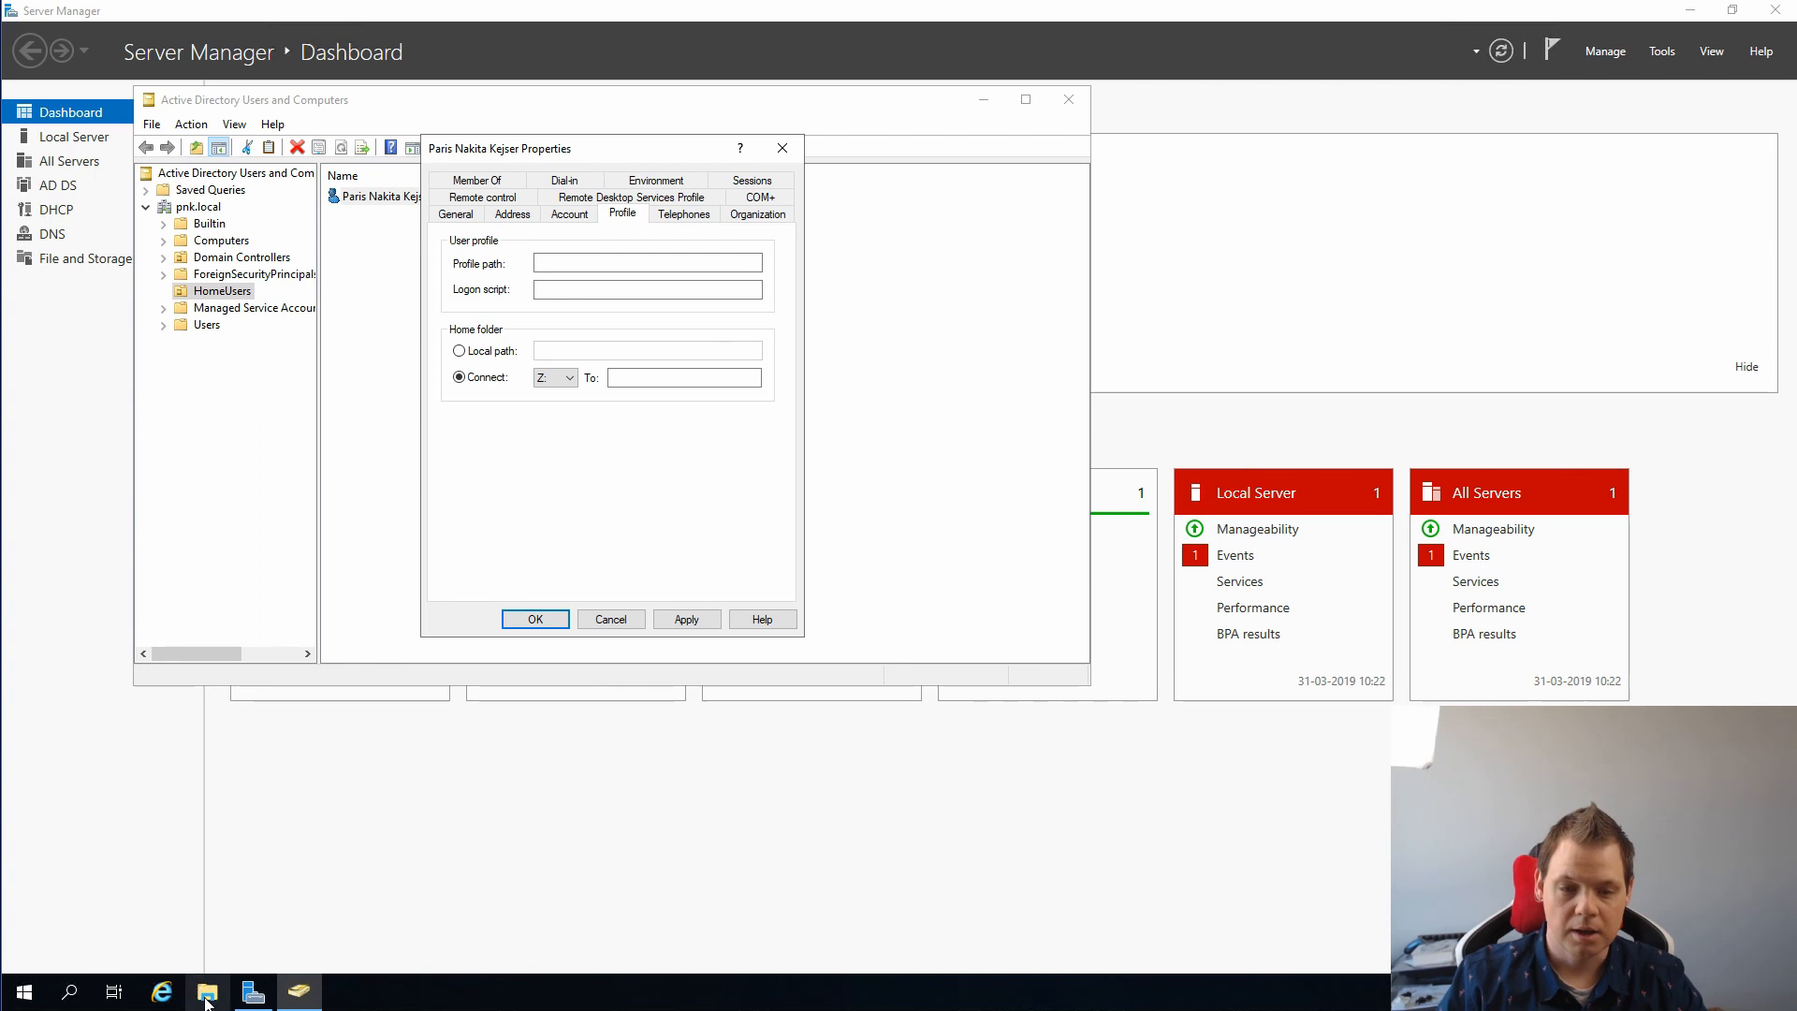
- Create a folder named NetworkShare on Local Disk (C:) and open its properties
click(211, 993)
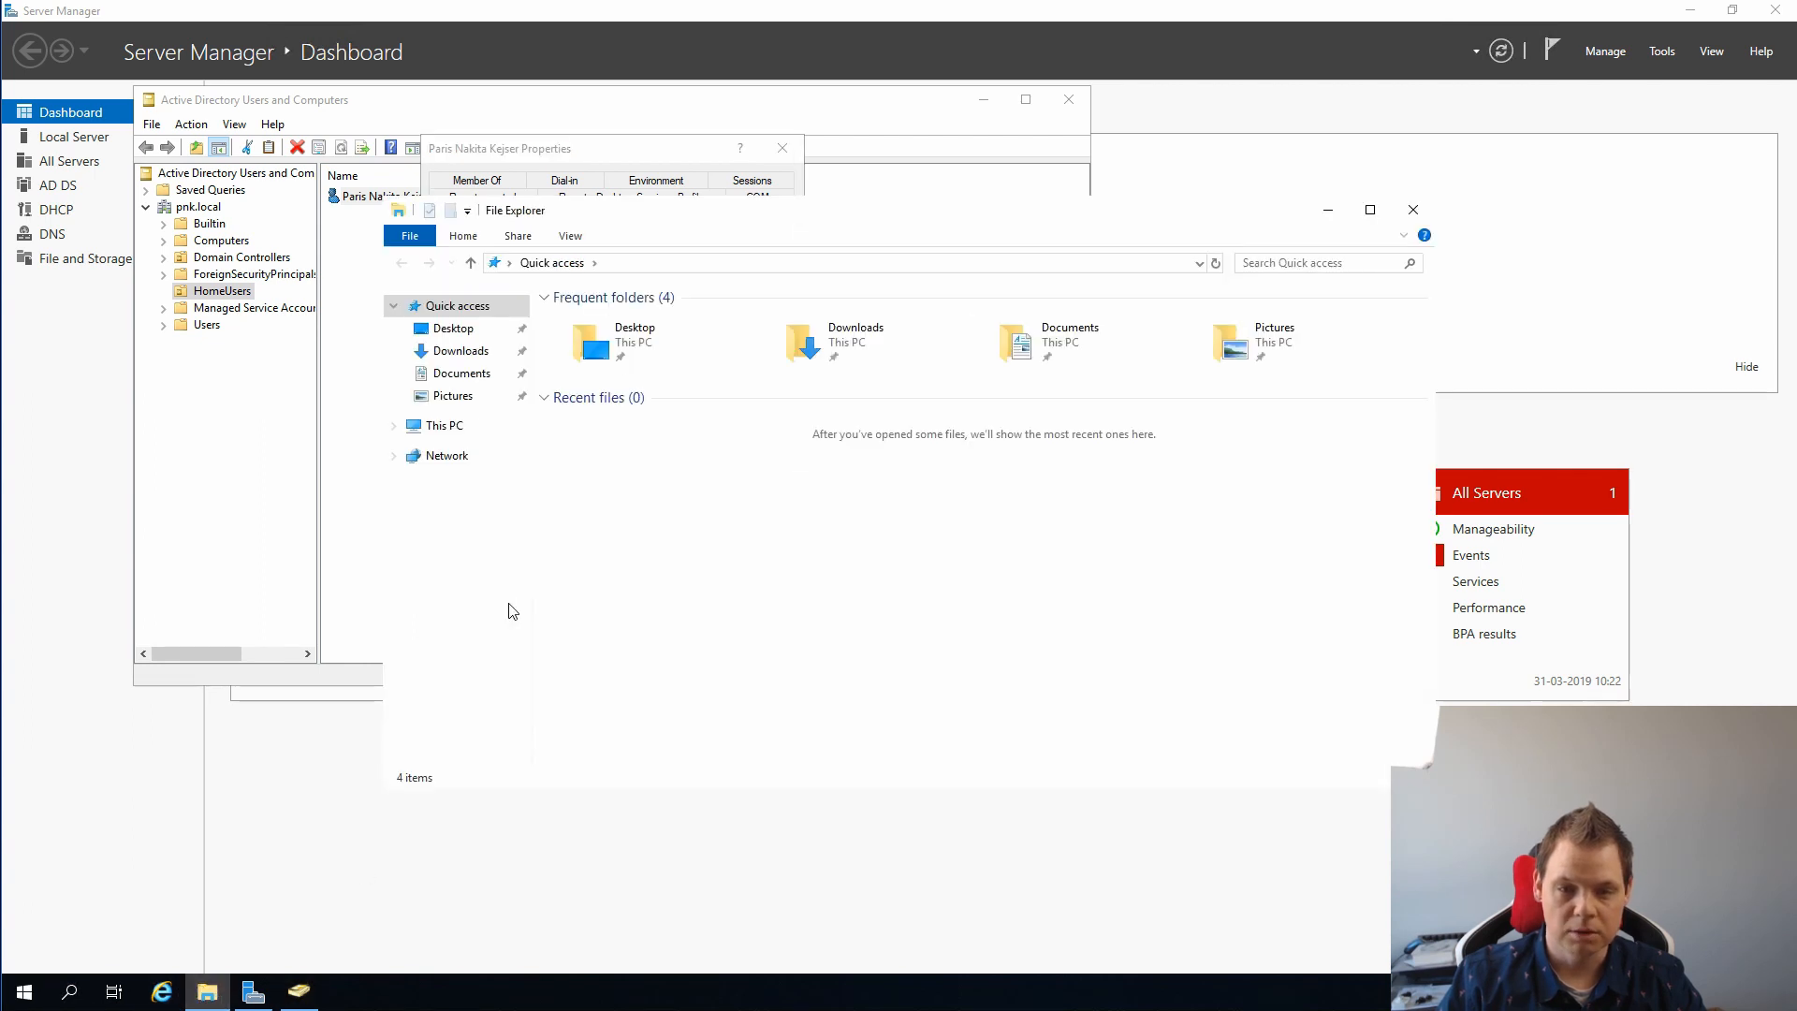
click(450, 436)
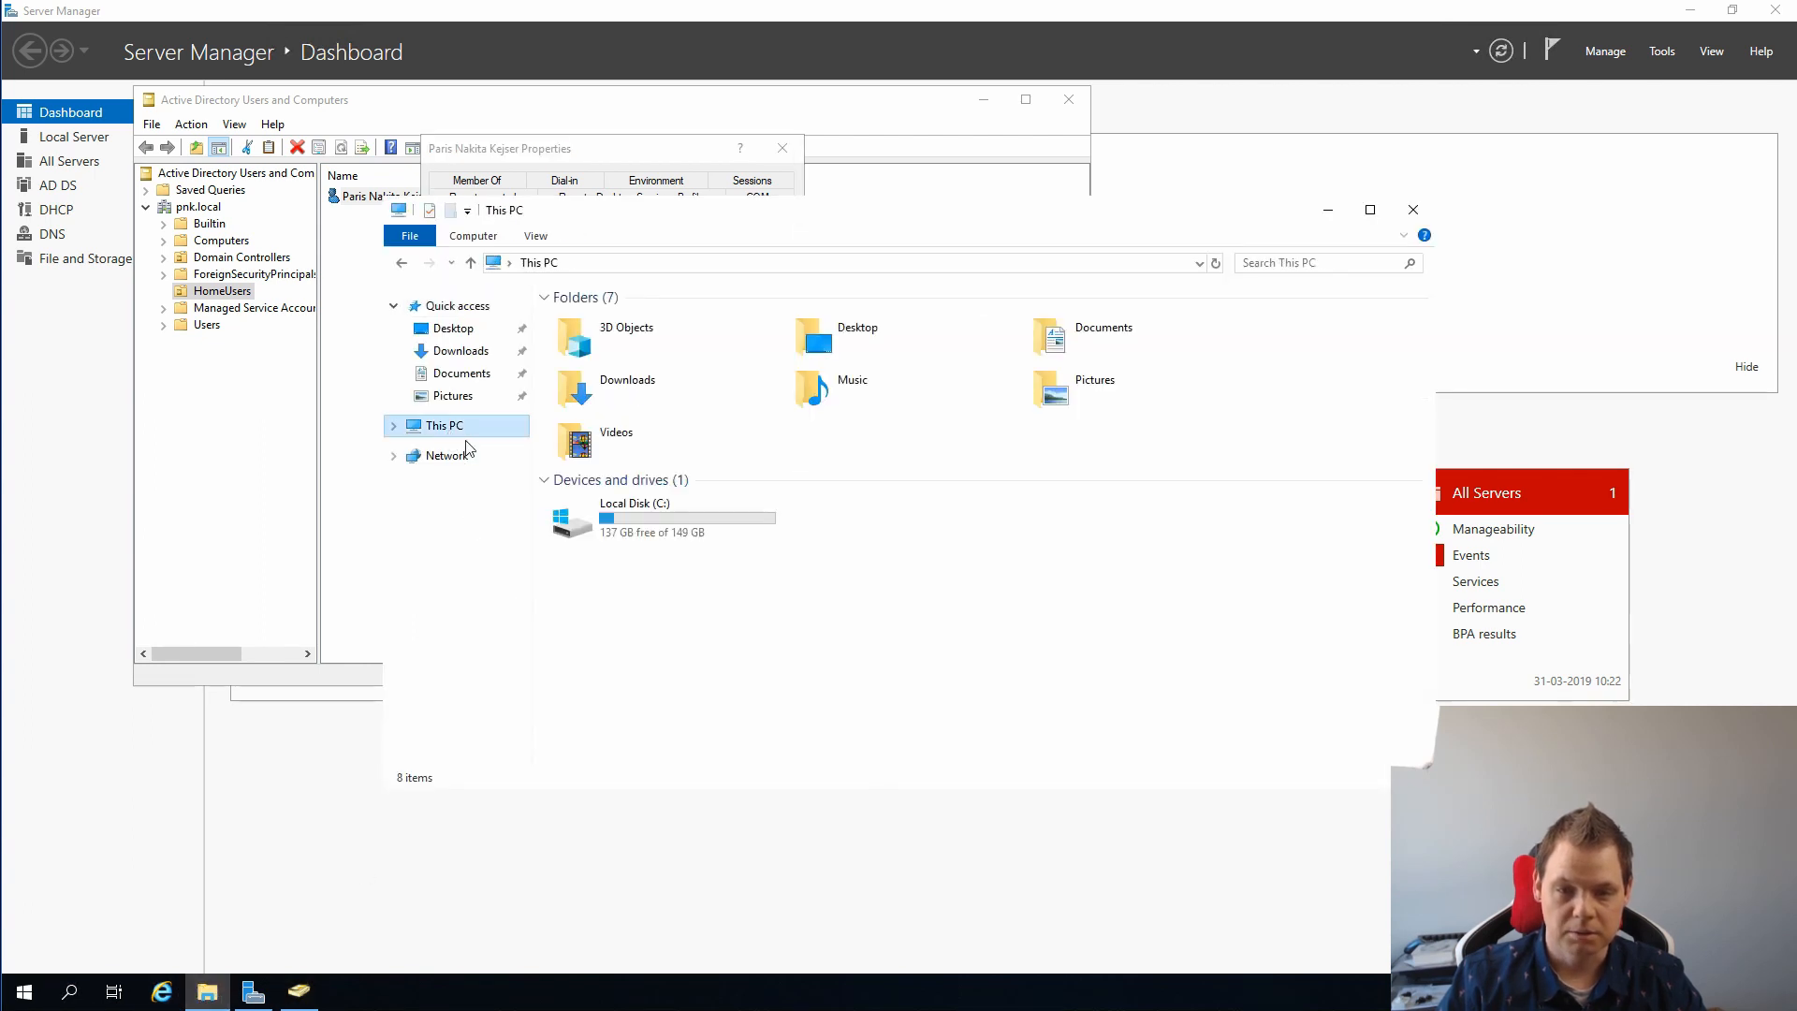
double_click(648, 515)
right_click(653, 516)
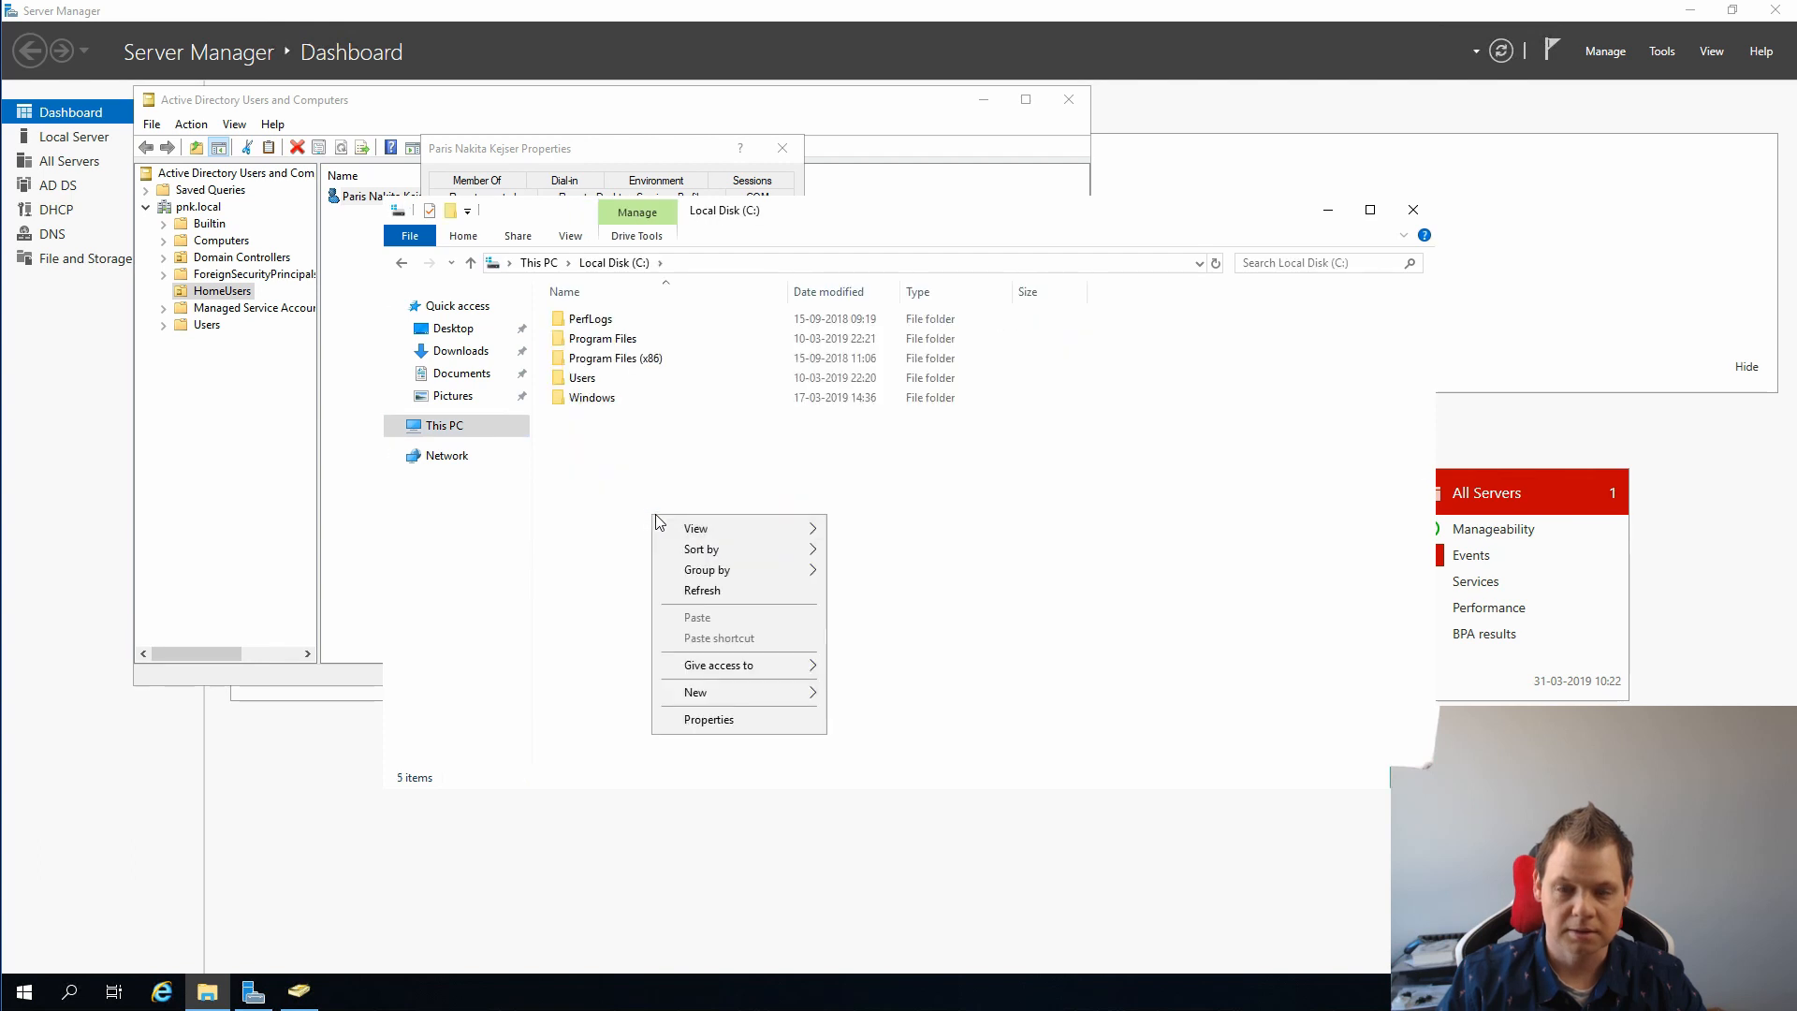
mouse_move(726, 694)
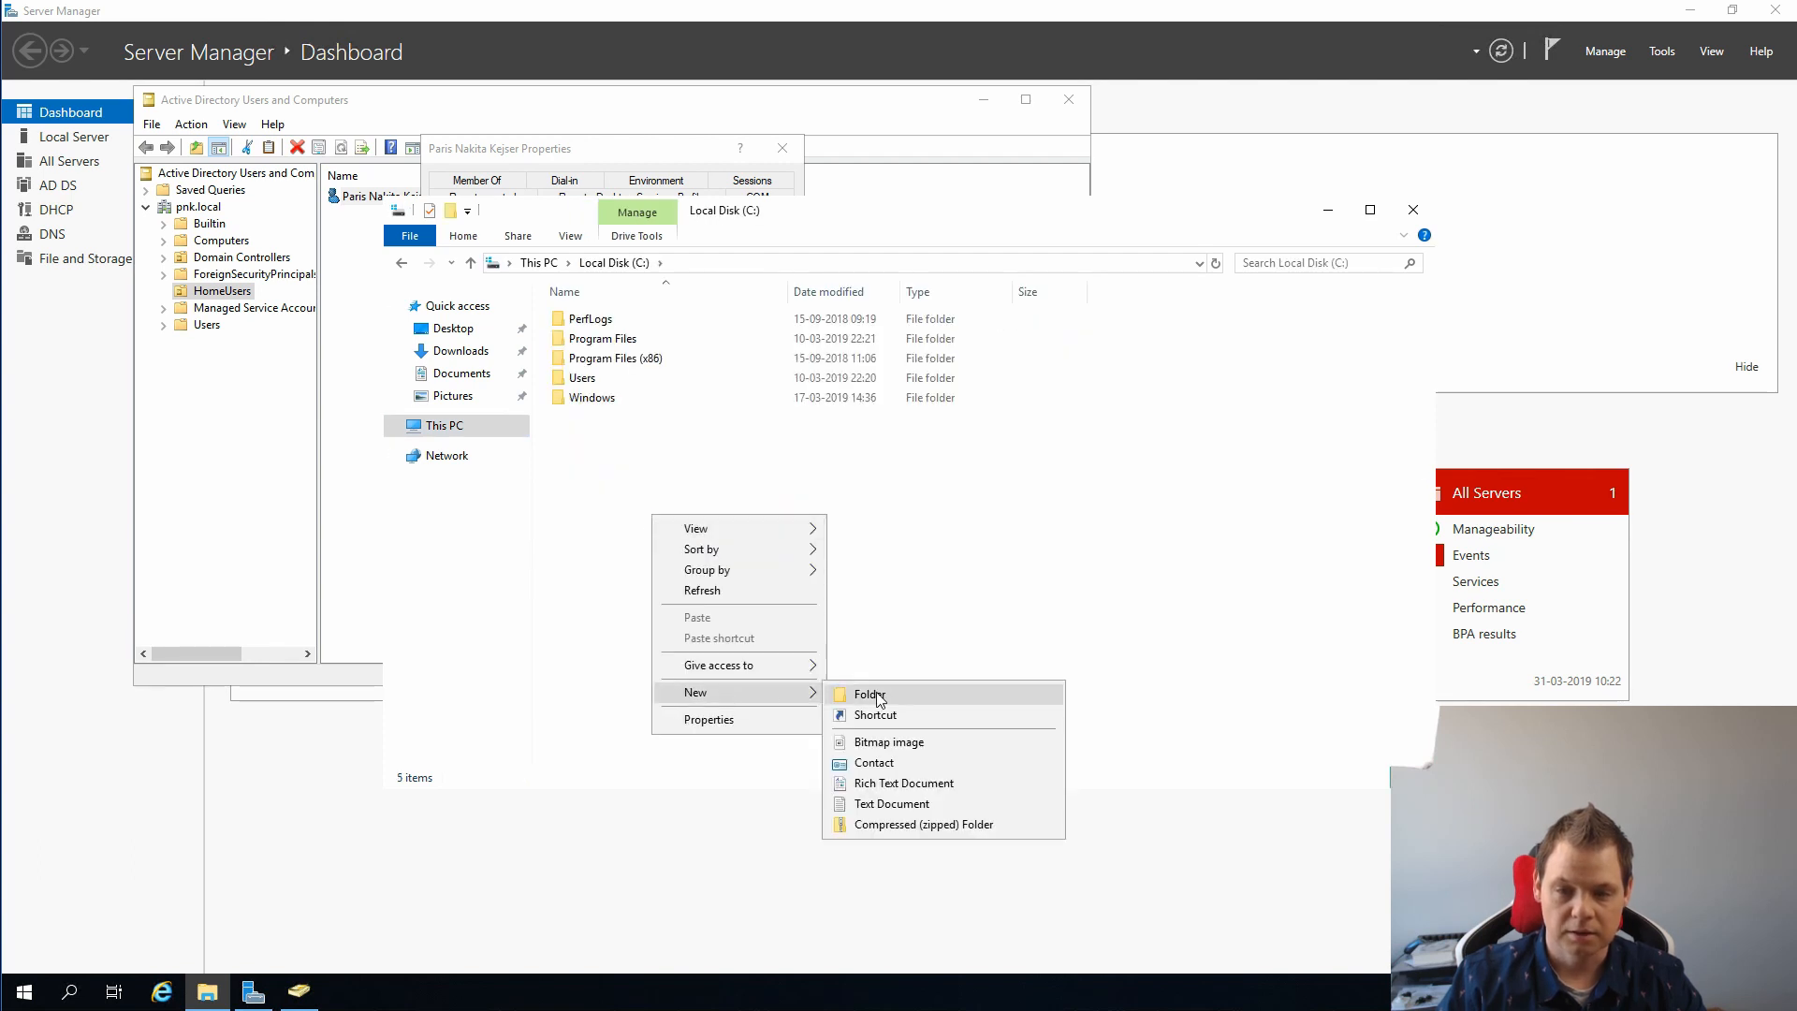
click(878, 695)
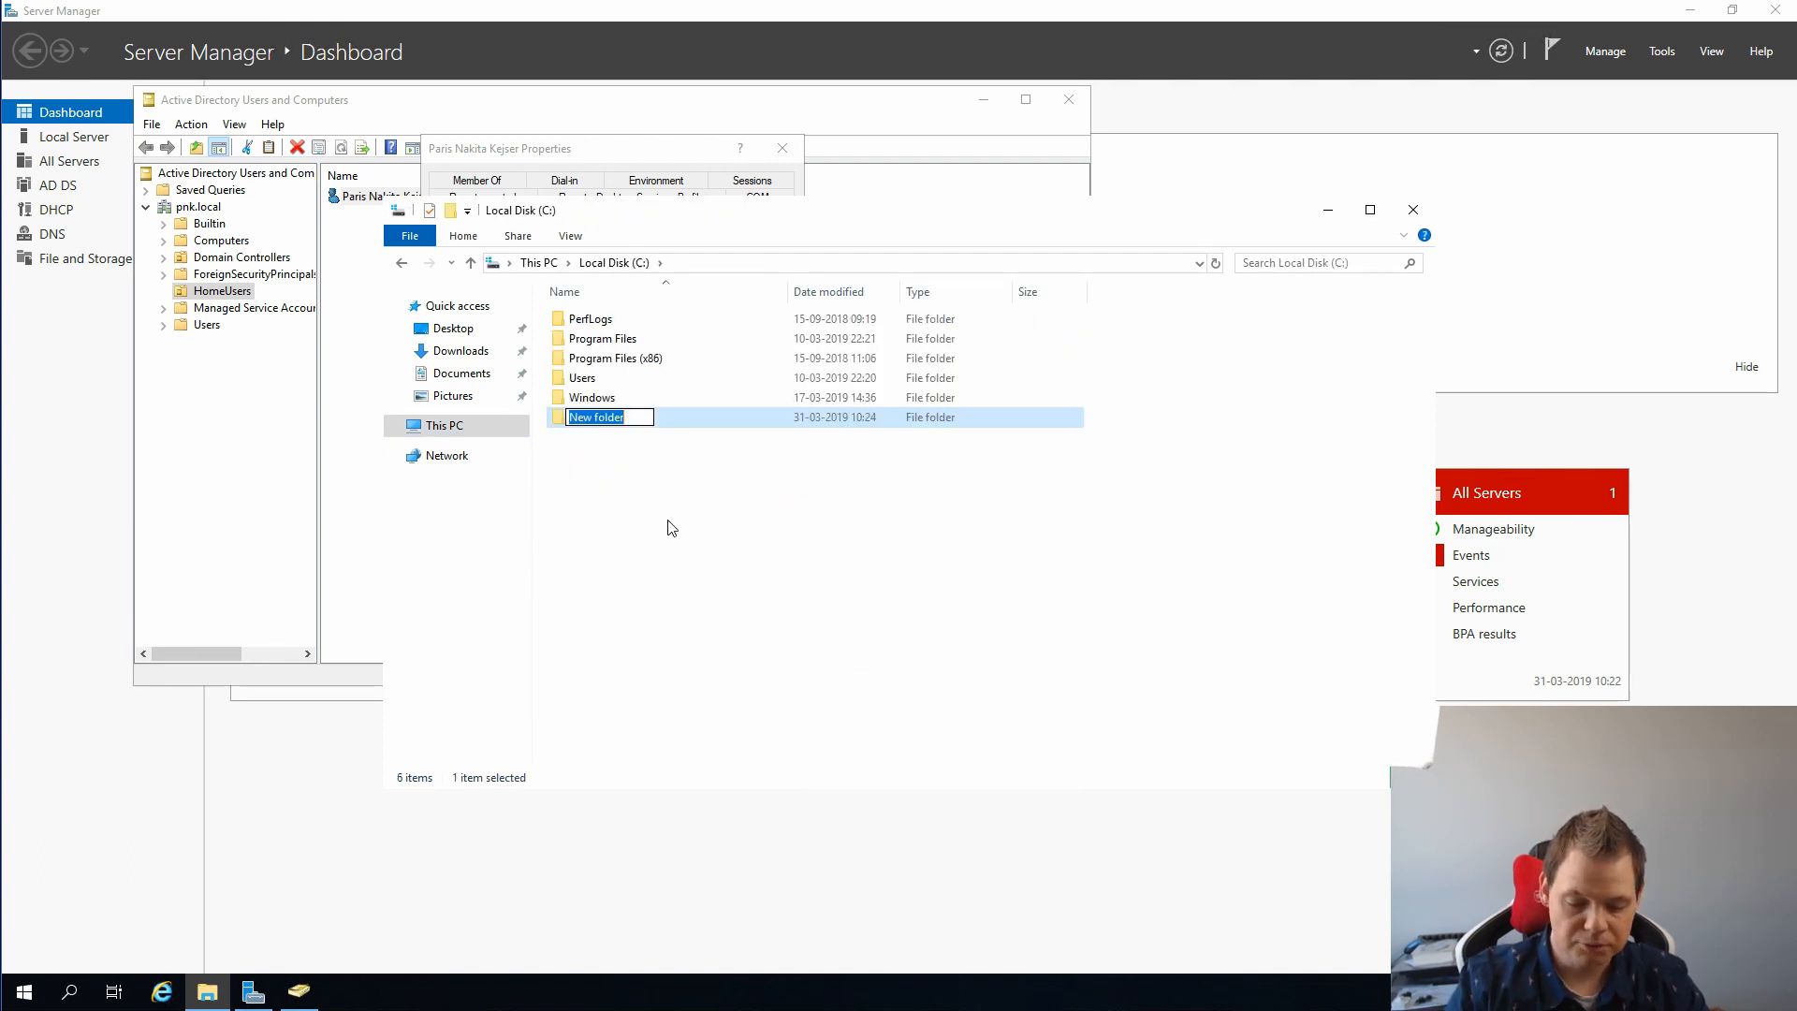
text(NetworkShare)
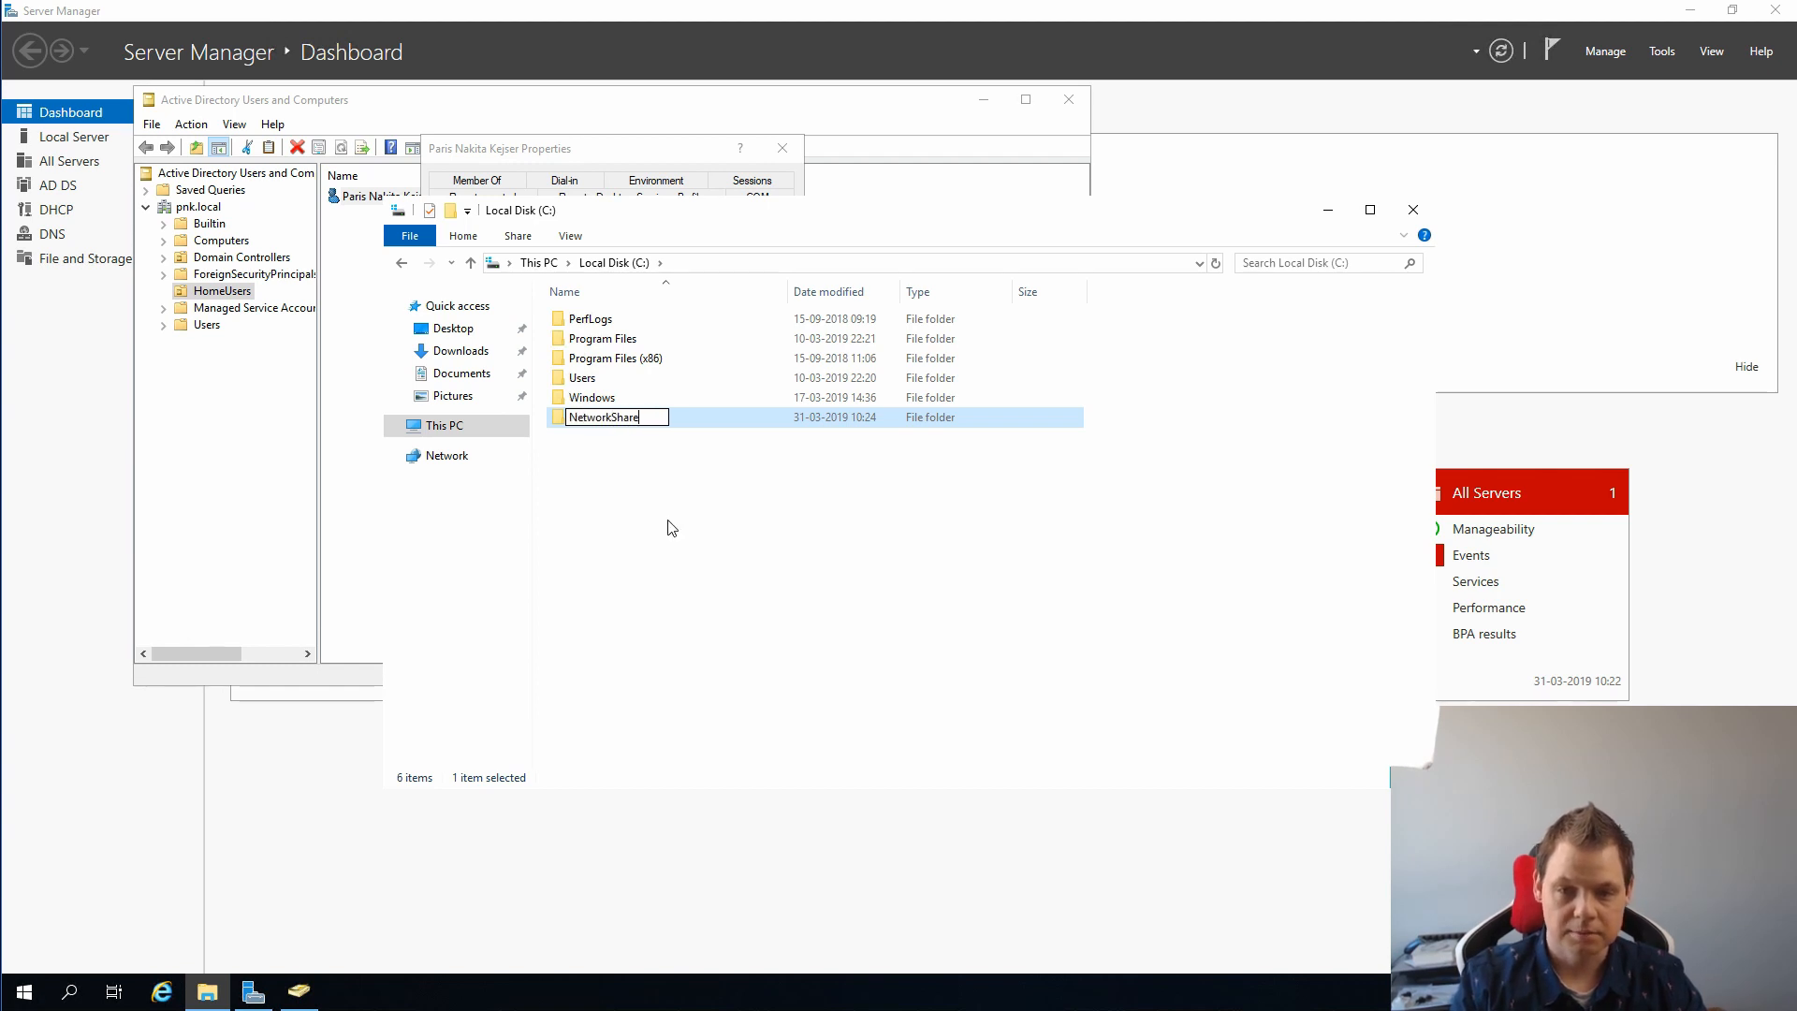
key(Return)
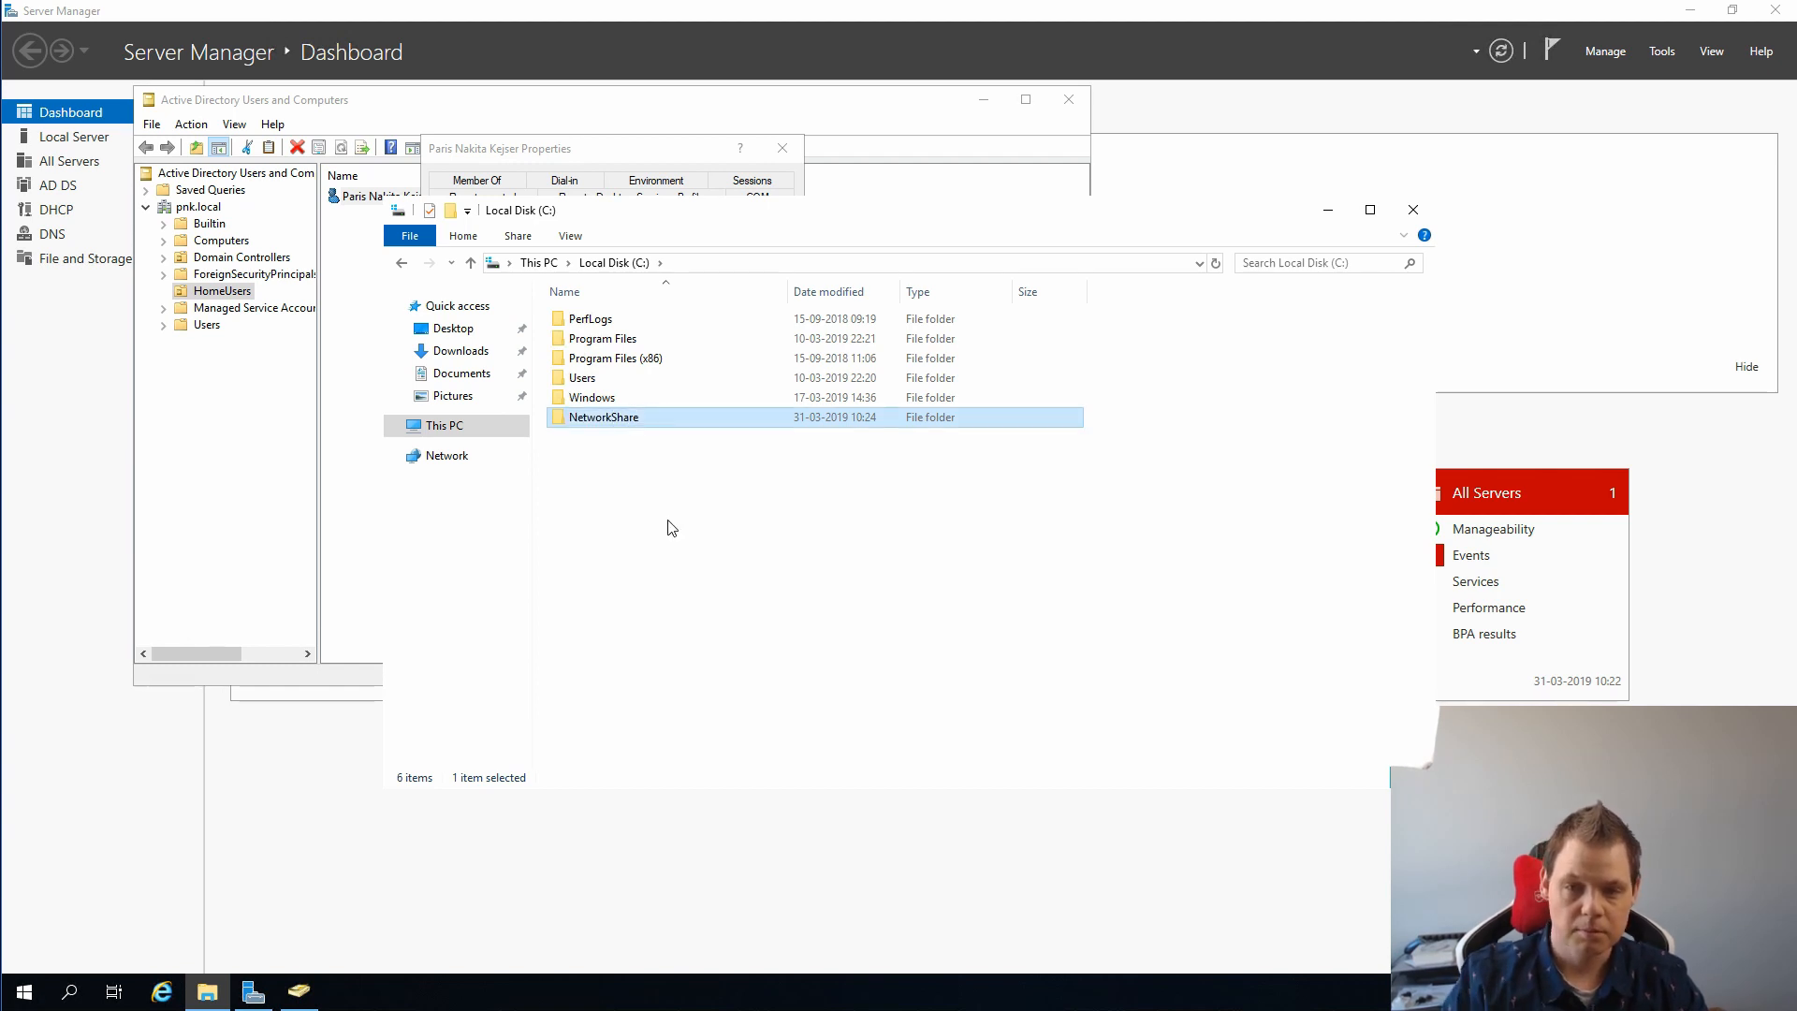
right_click(654, 412)
click(740, 727)
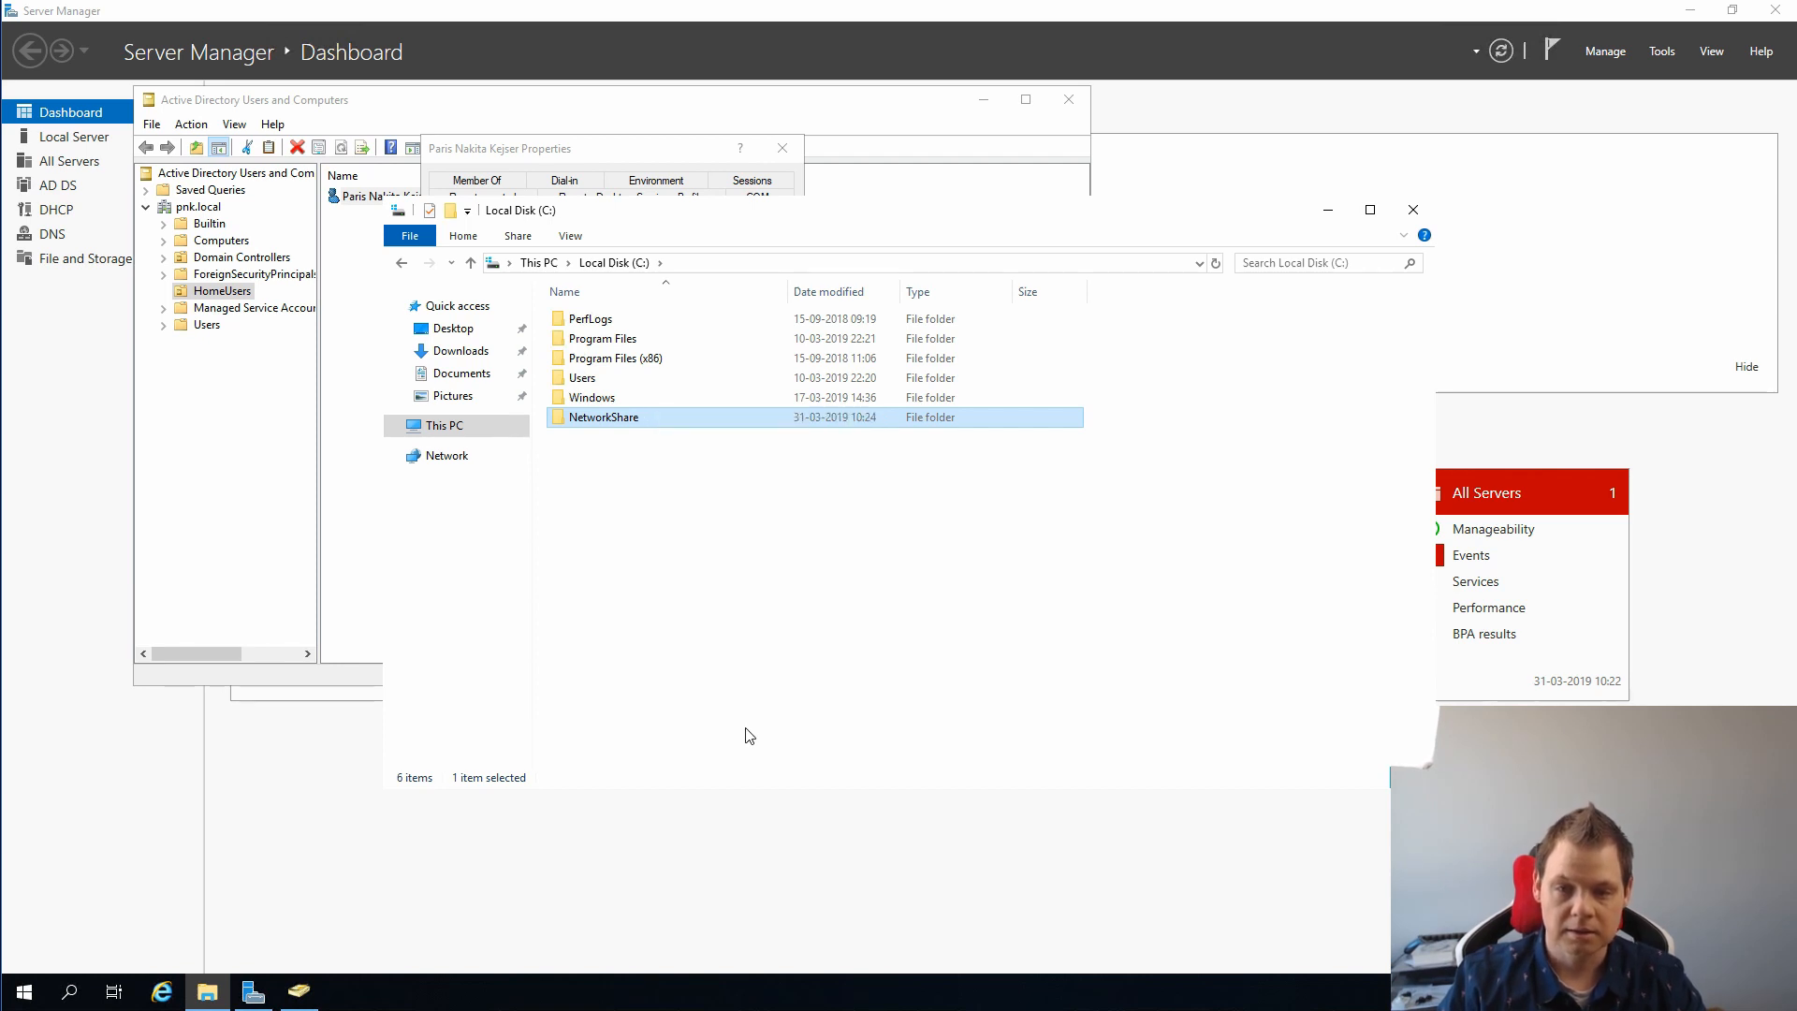
- Enable Advanced Sharing for NetworkShare and remove Everyone from the share permissions
click(738, 458)
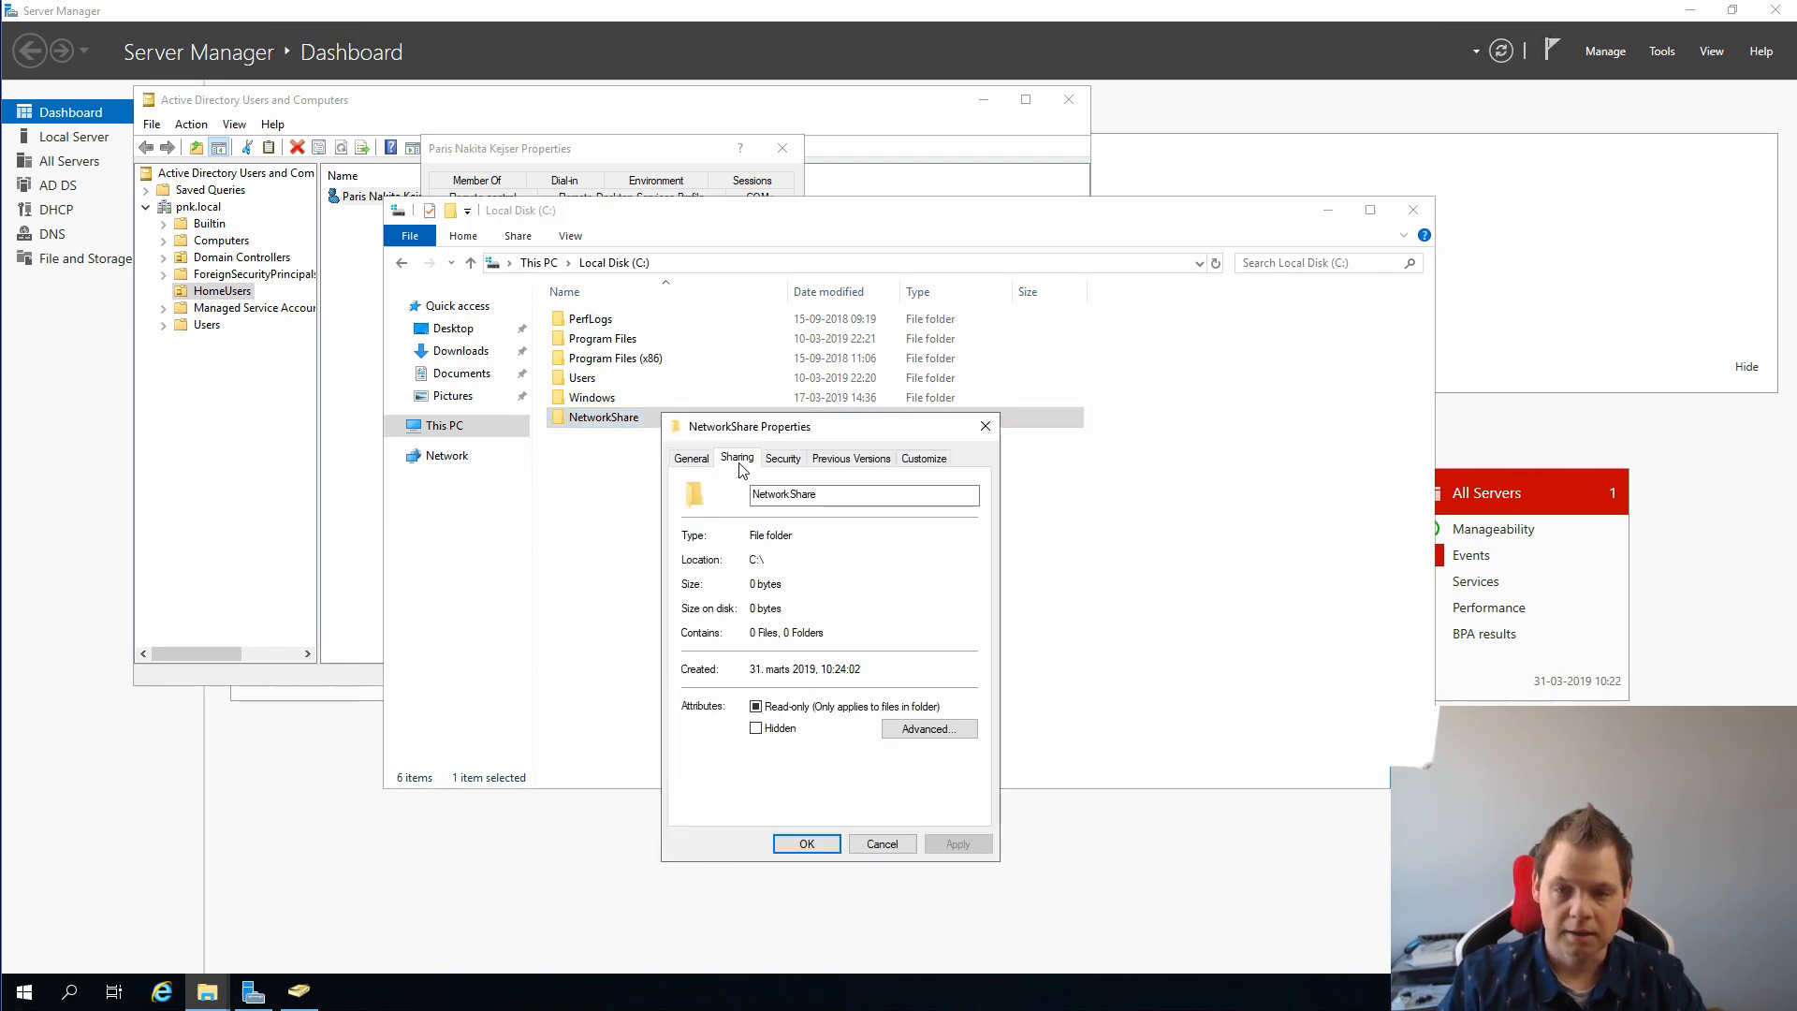
click(769, 681)
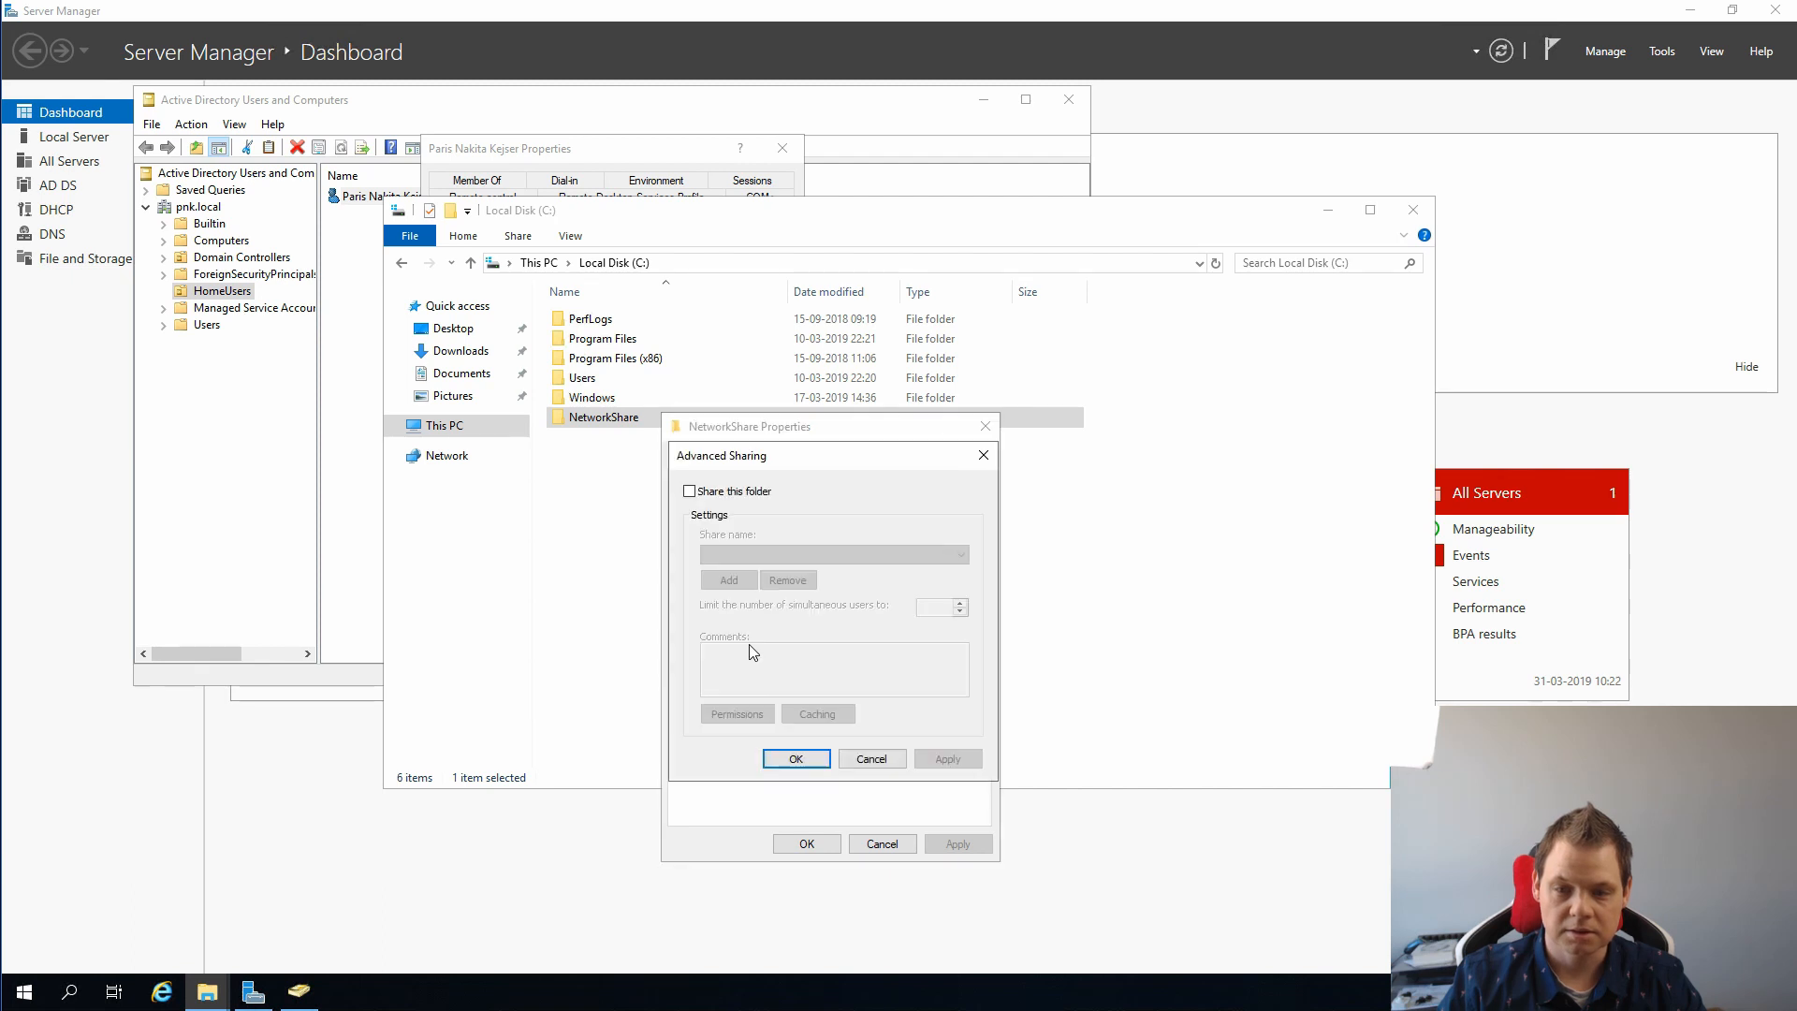
click(730, 493)
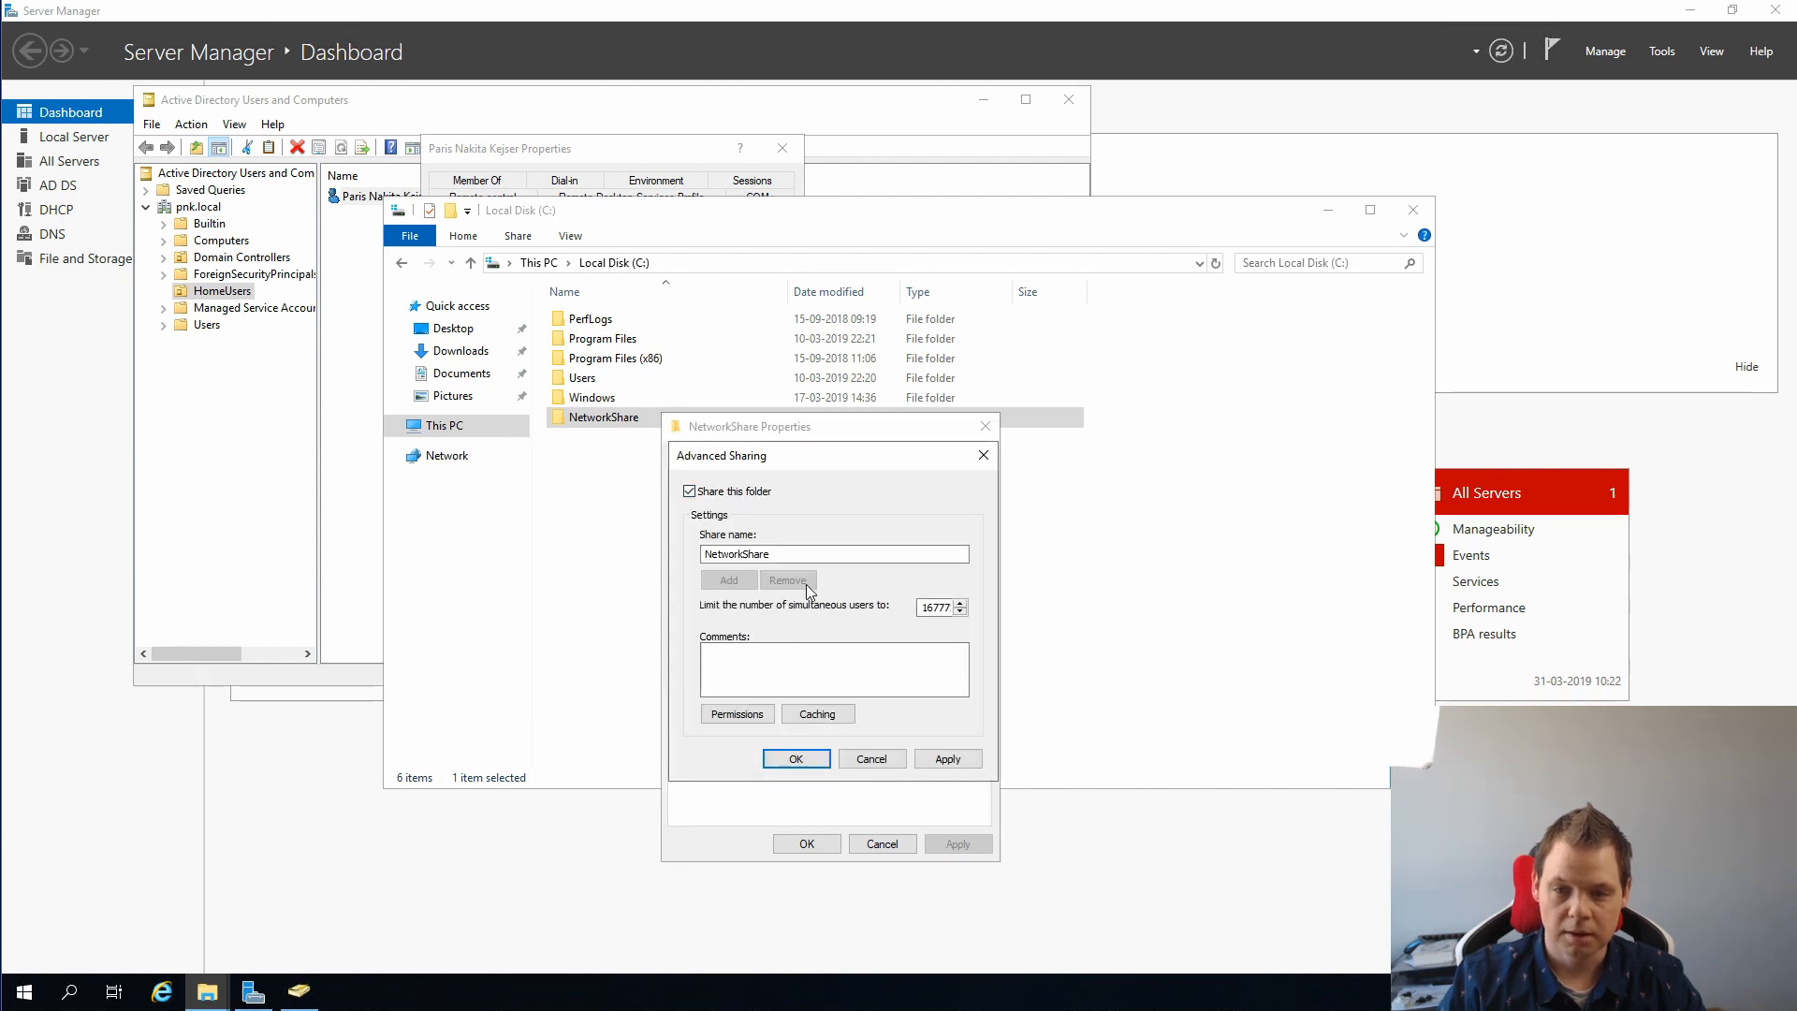
click(740, 714)
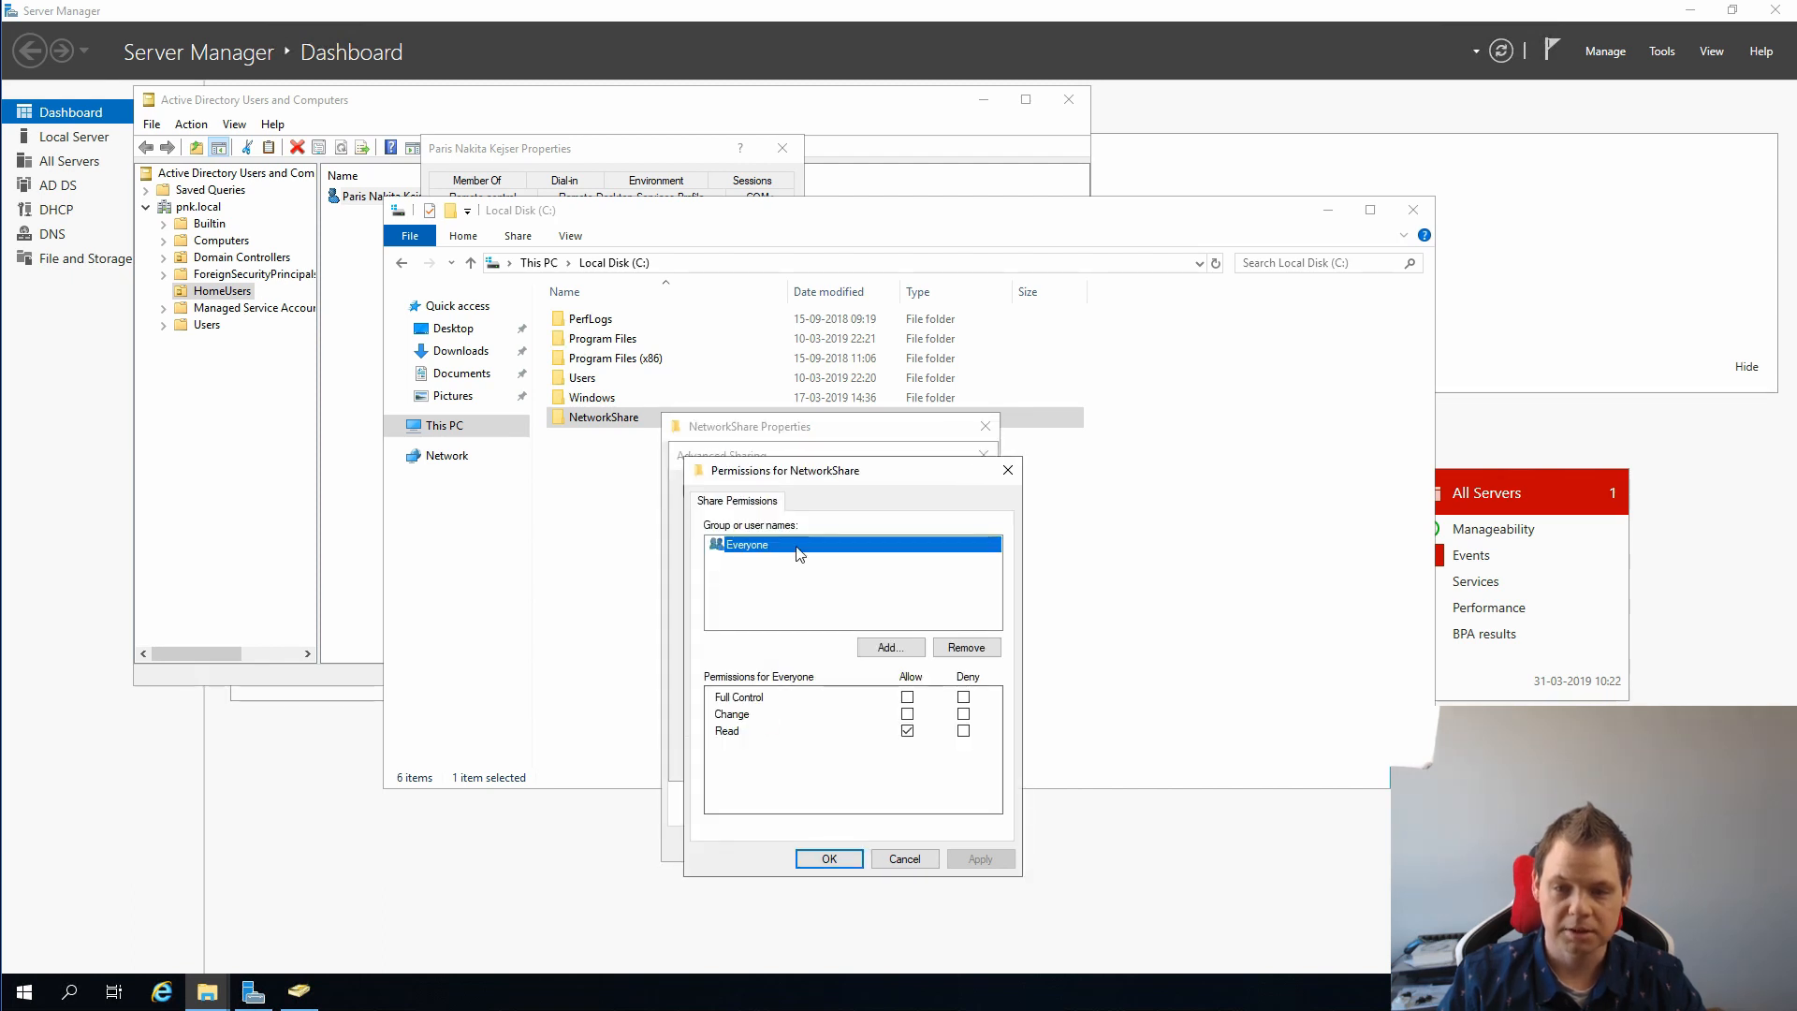
click(909, 697)
click(803, 566)
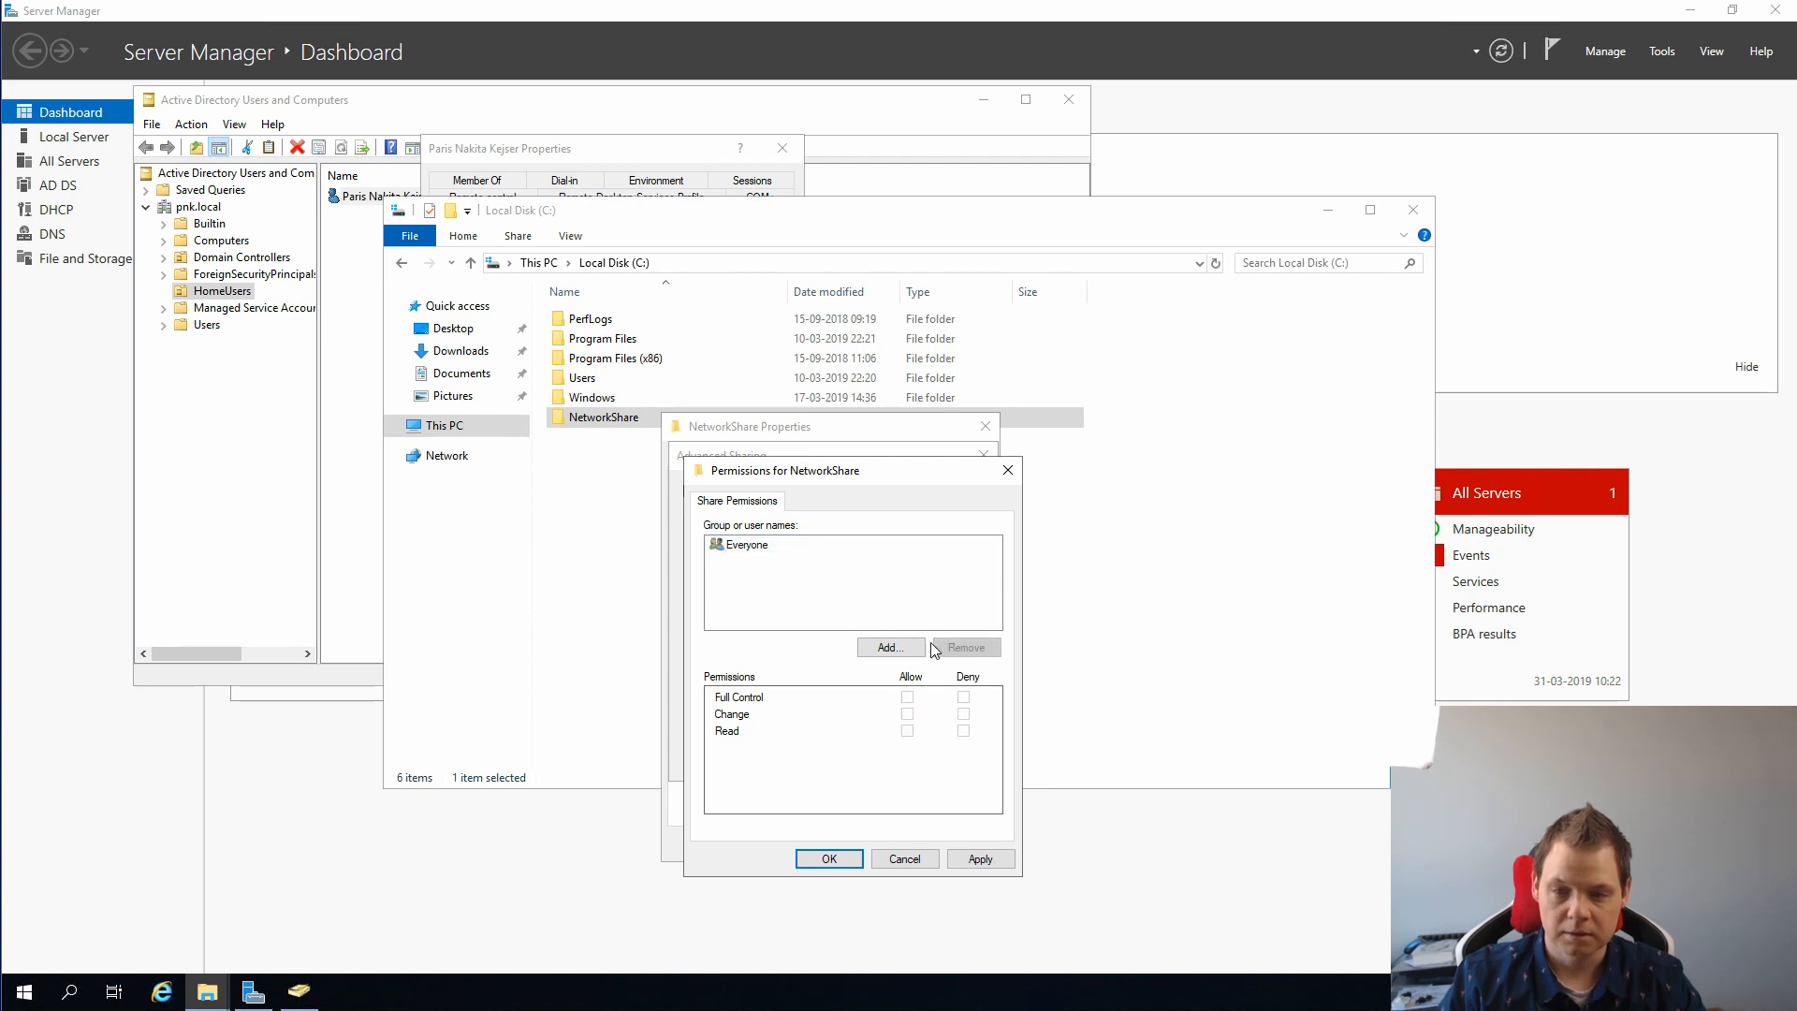
click(822, 550)
click(963, 647)
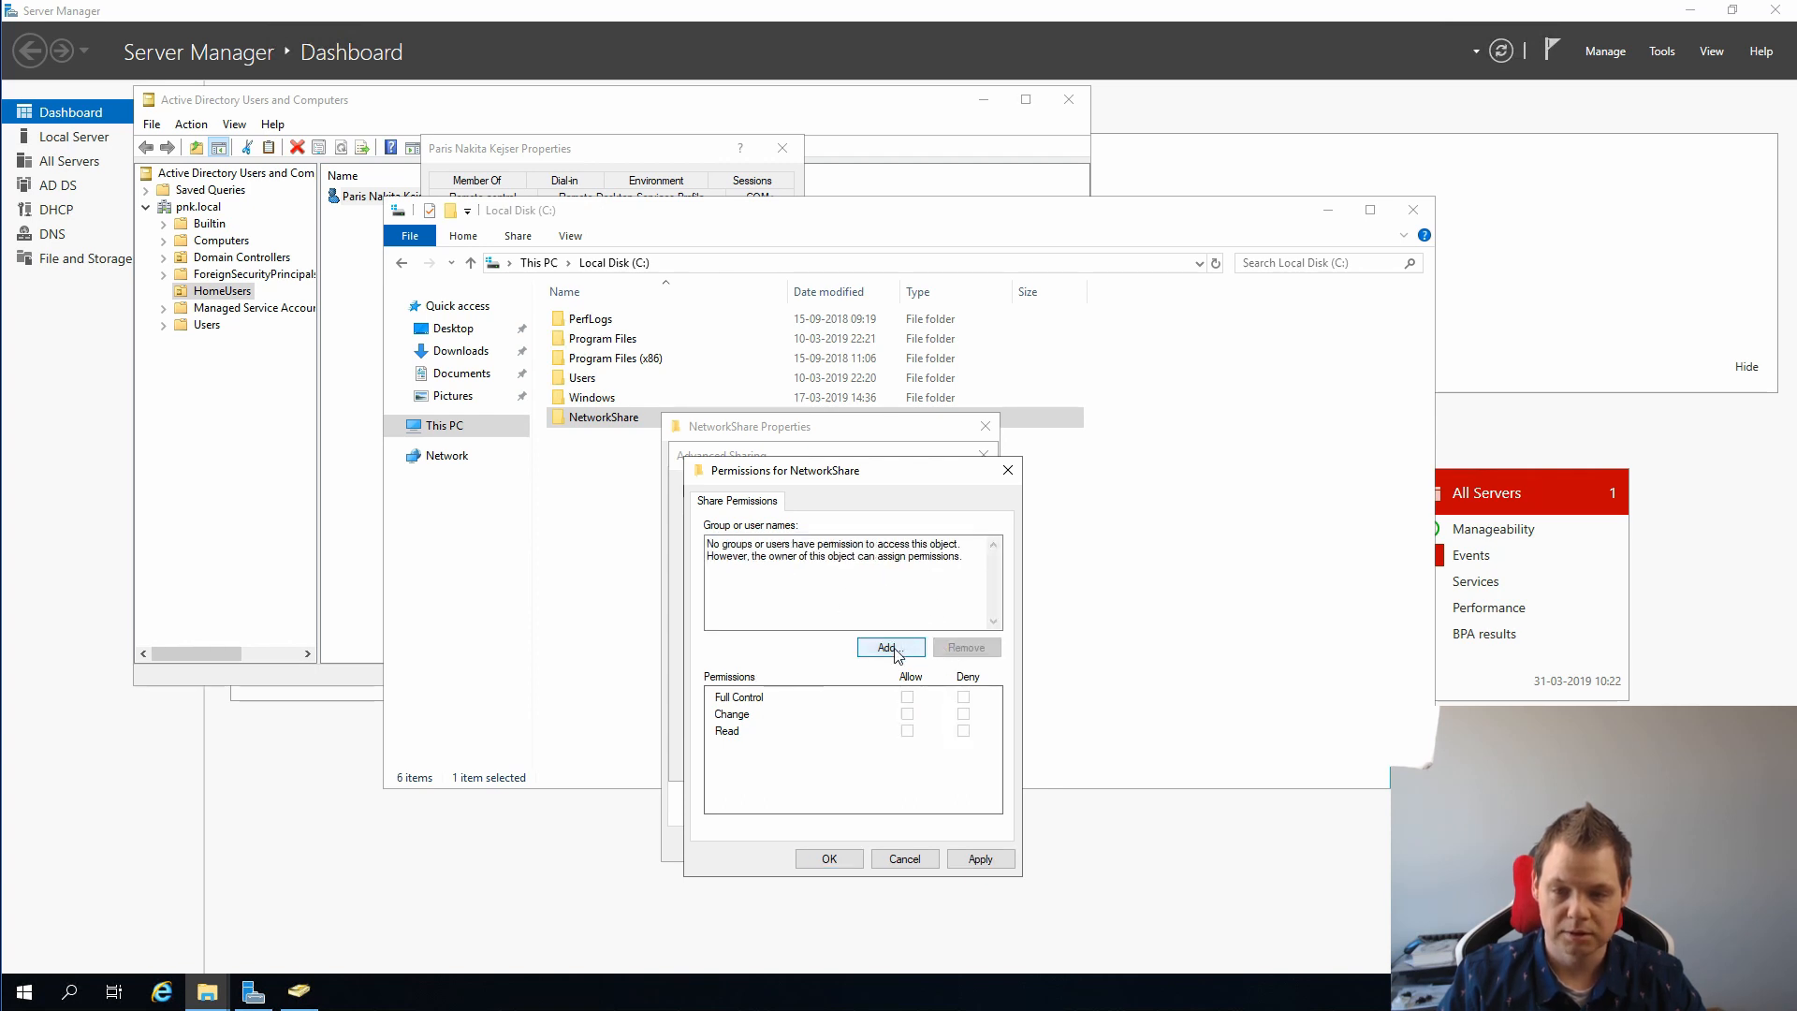
- Add the Domain Users group to the share permissions with Full Control allowed
click(891, 647)
text(domain)
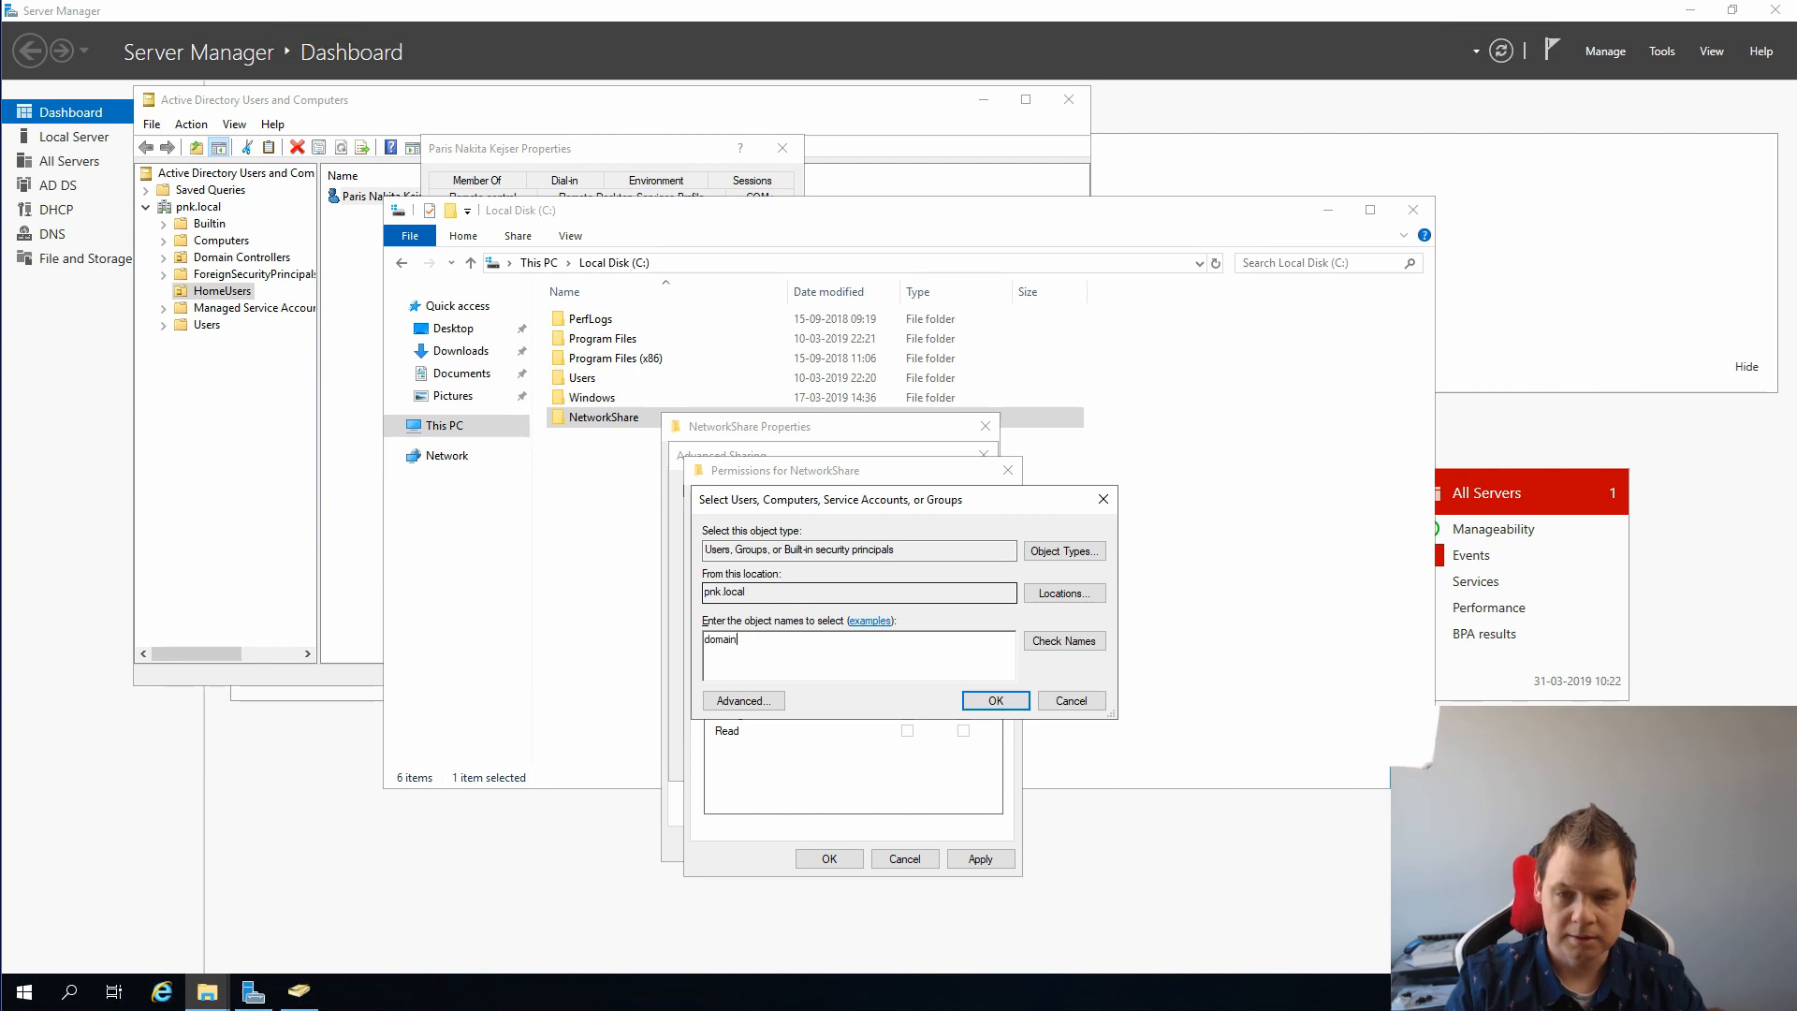
click(1063, 641)
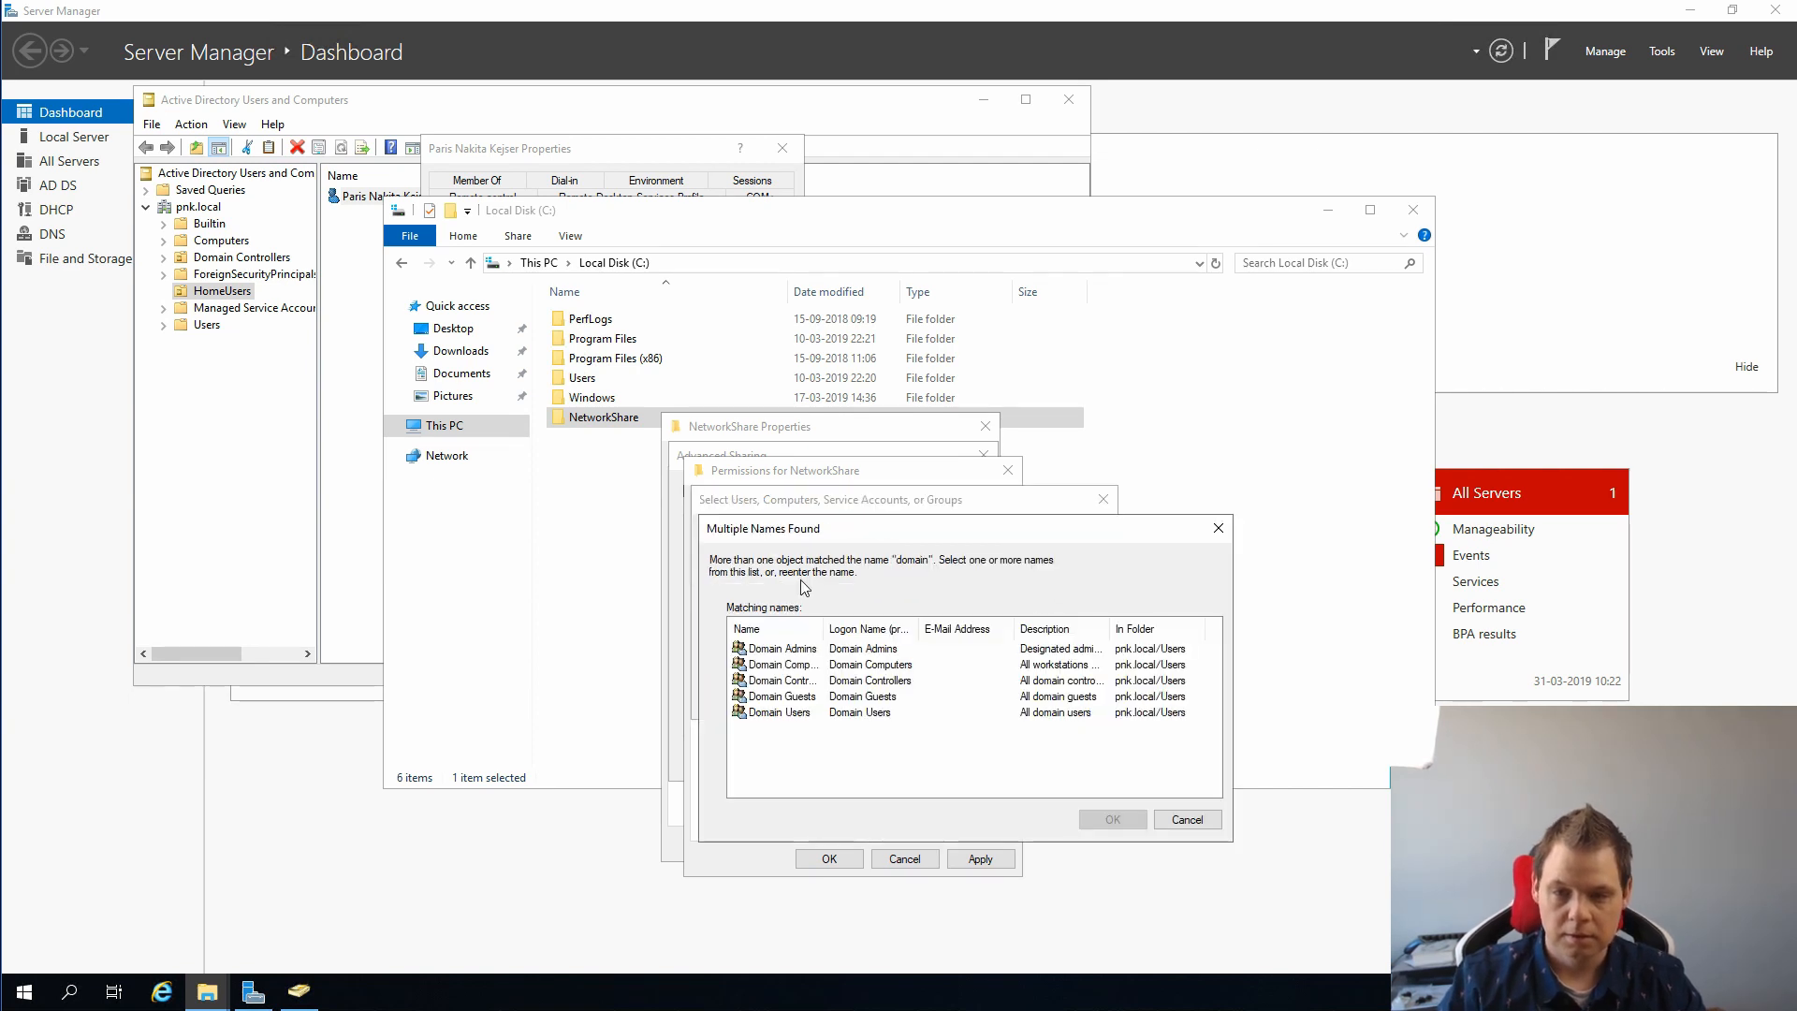
click(852, 714)
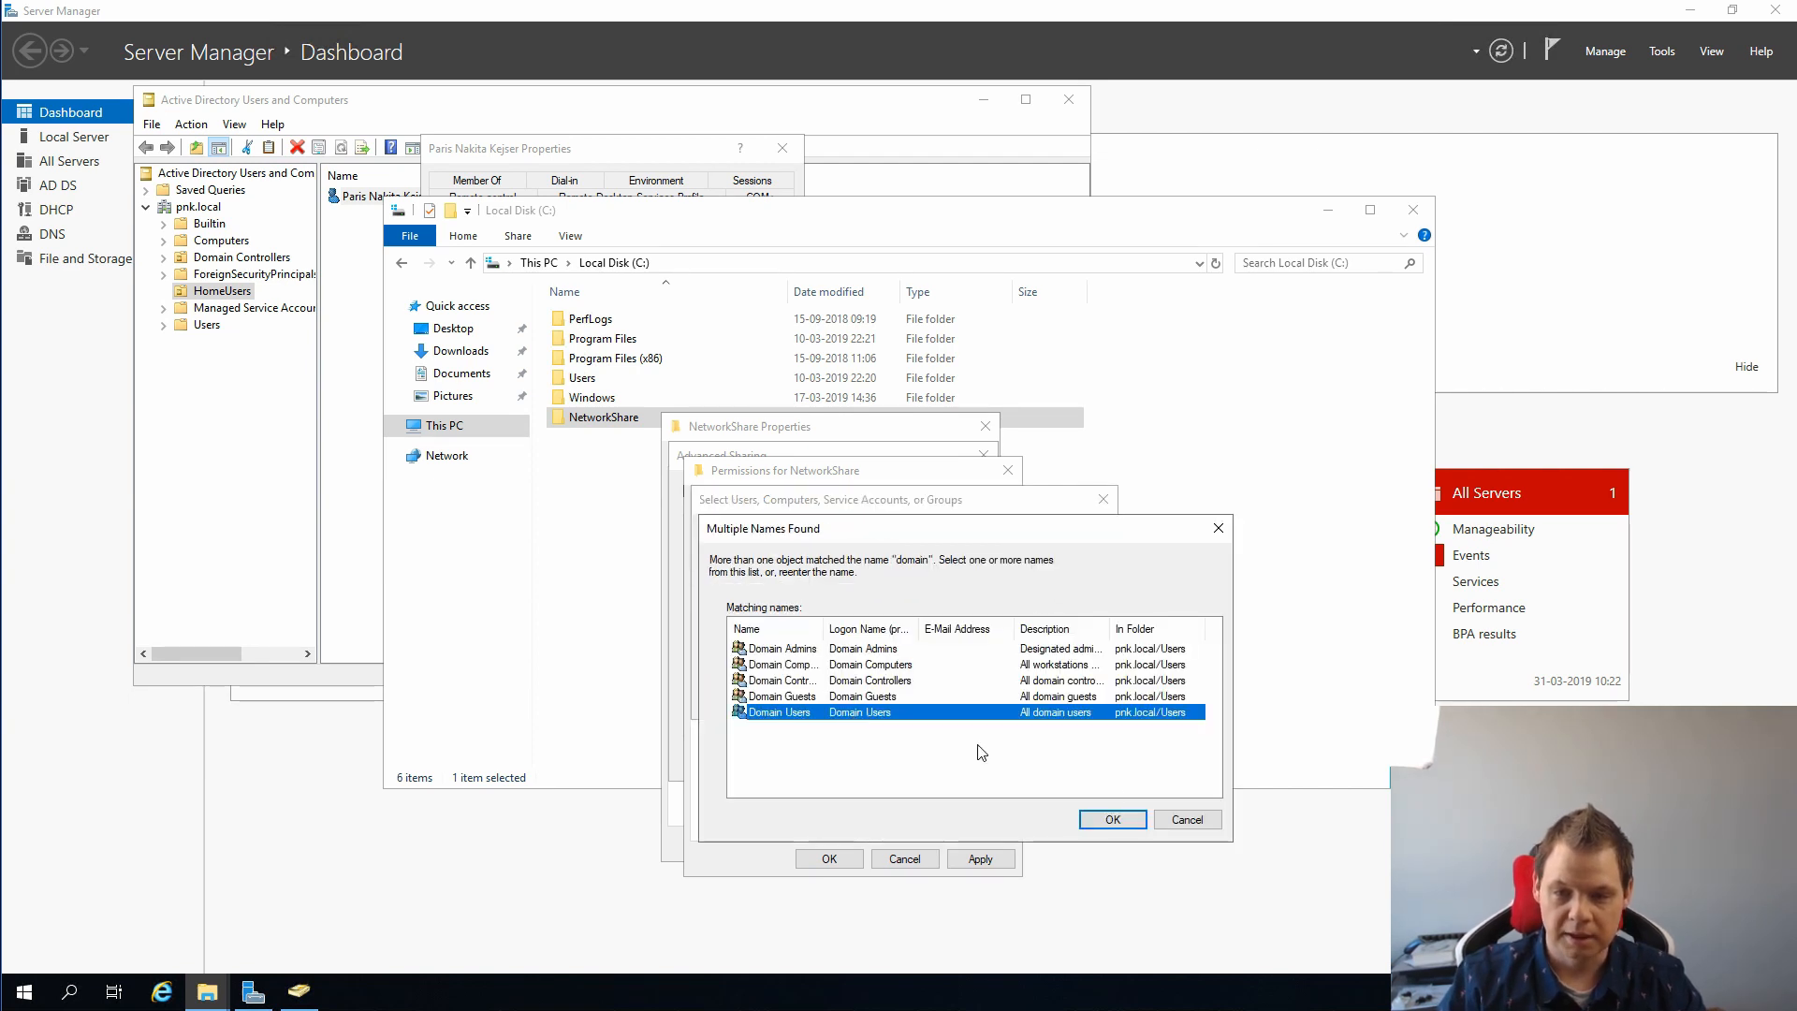
click(1113, 819)
click(1015, 706)
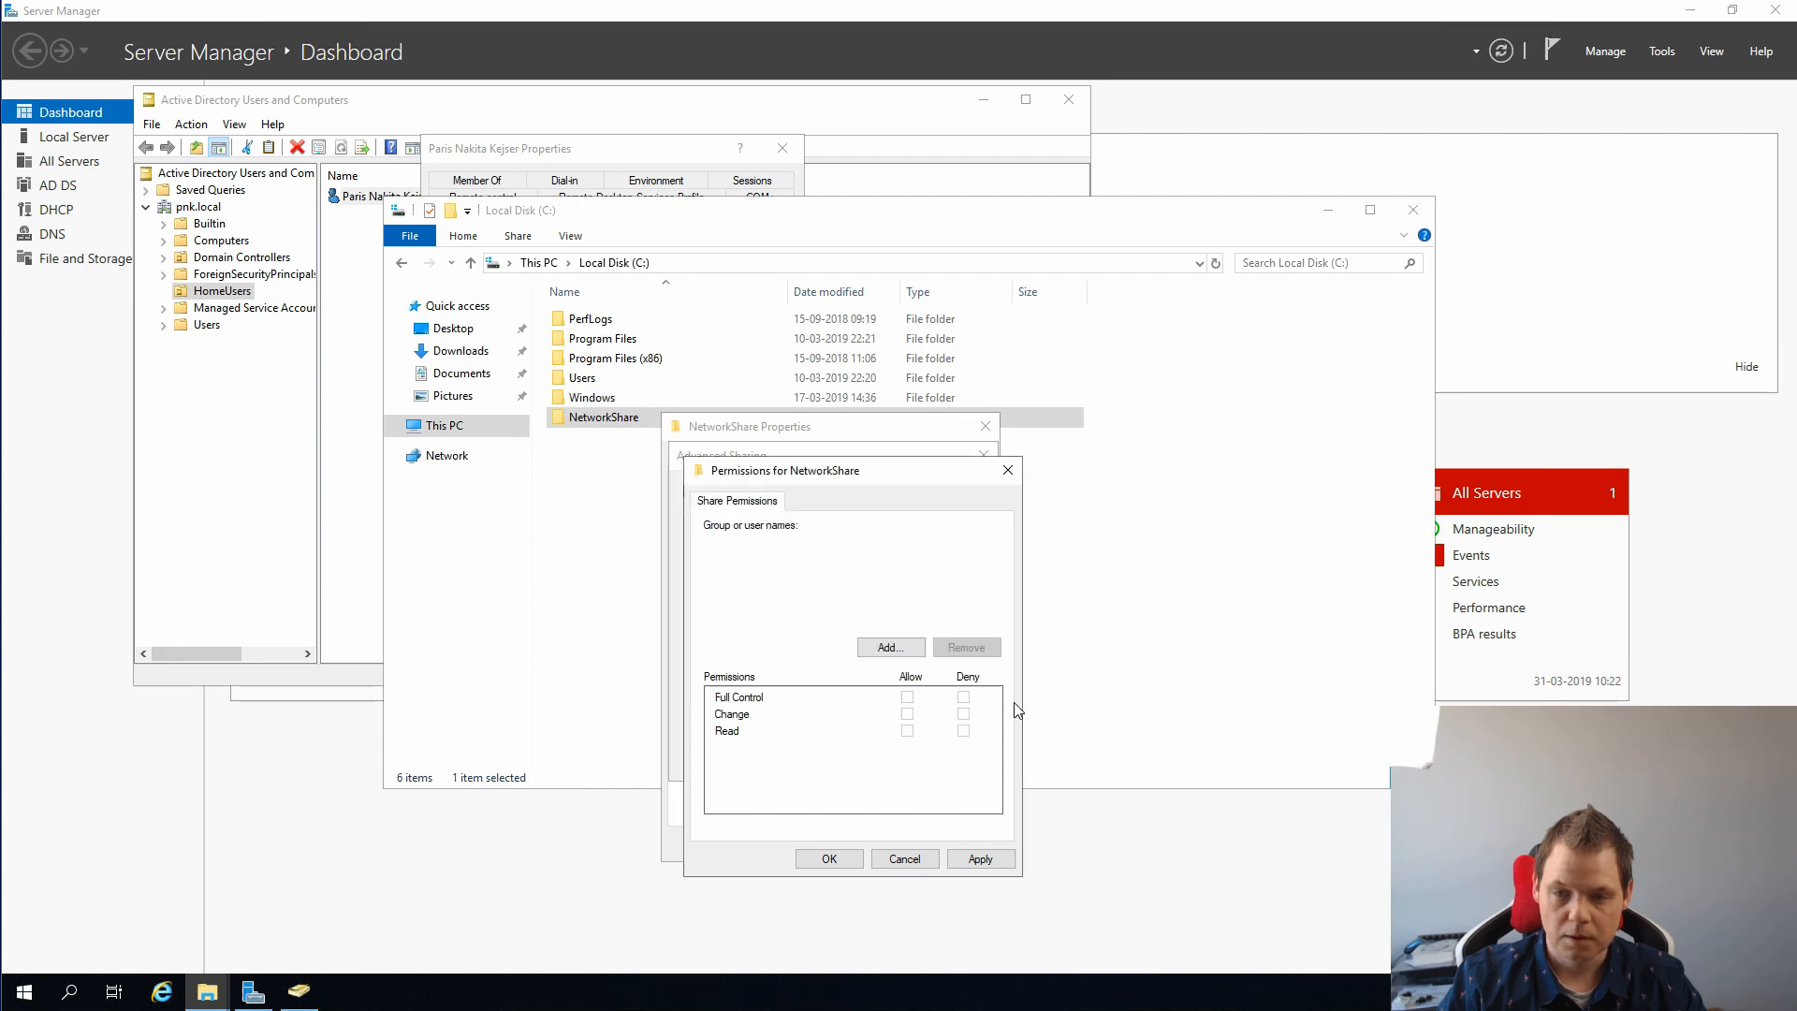
click(907, 697)
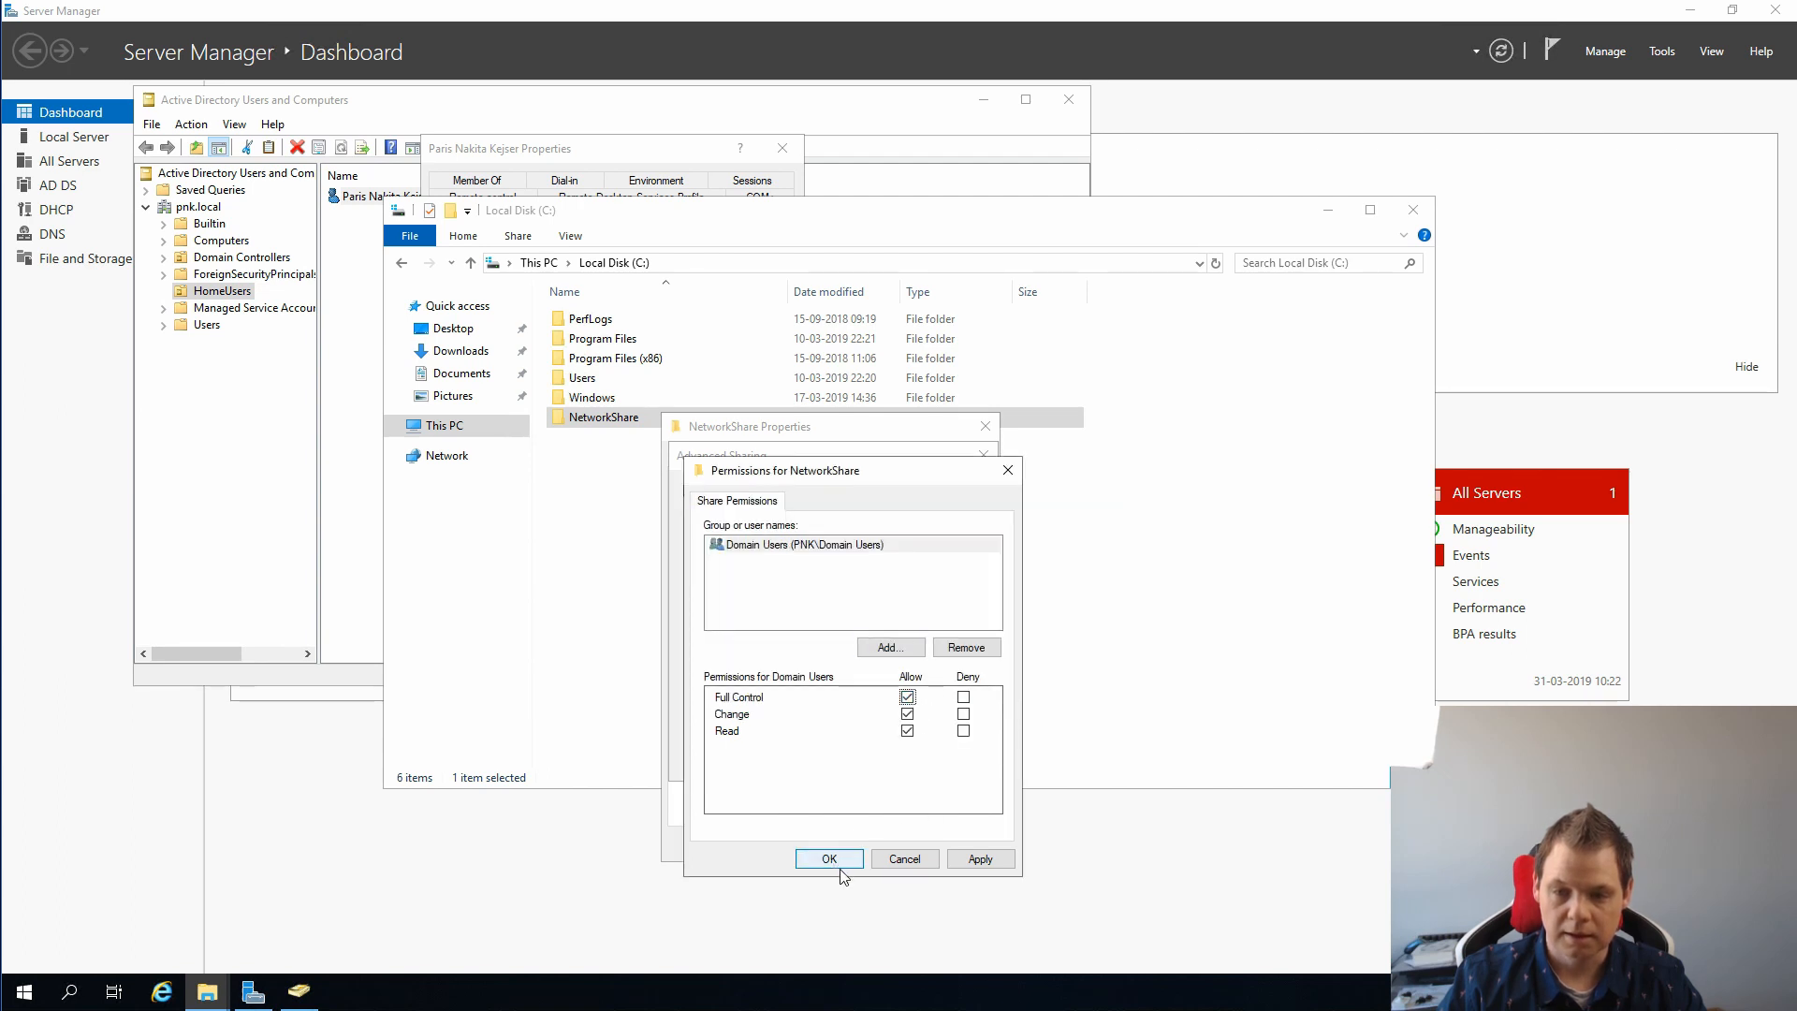
- Apply the Domain Users permissions and close the sharing and folder properties dialogs
click(981, 859)
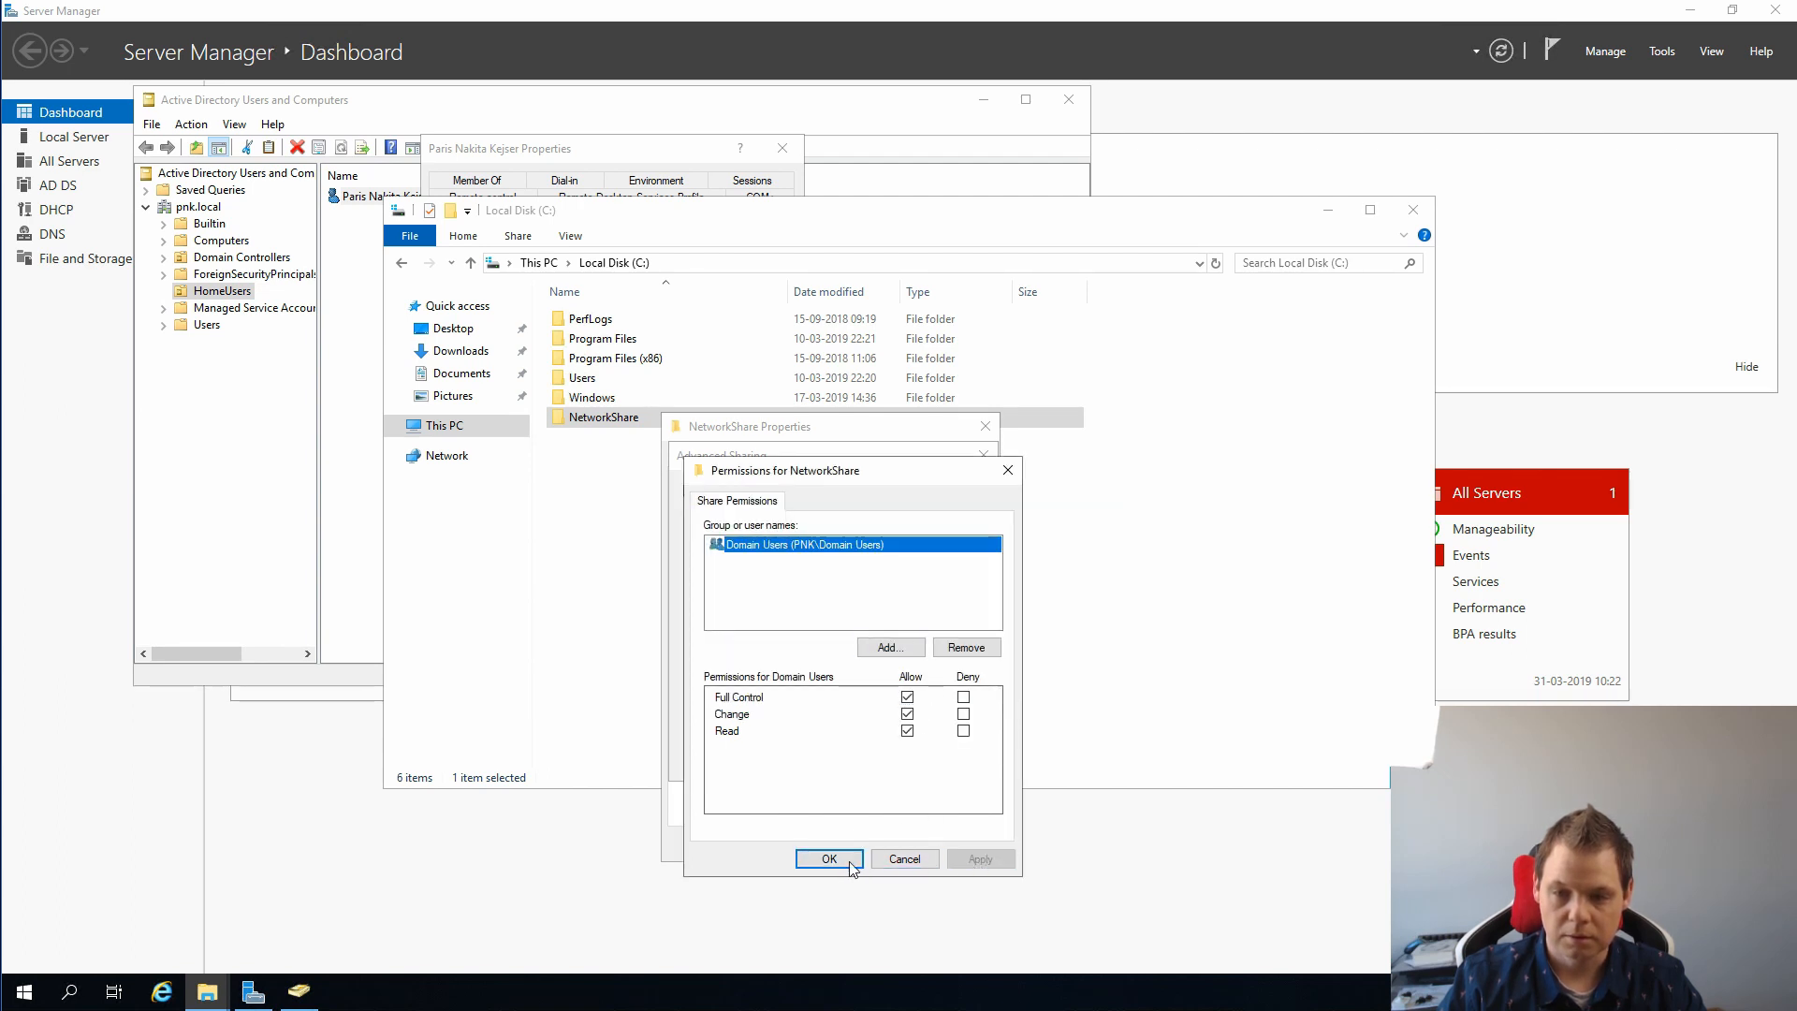
click(827, 858)
click(795, 760)
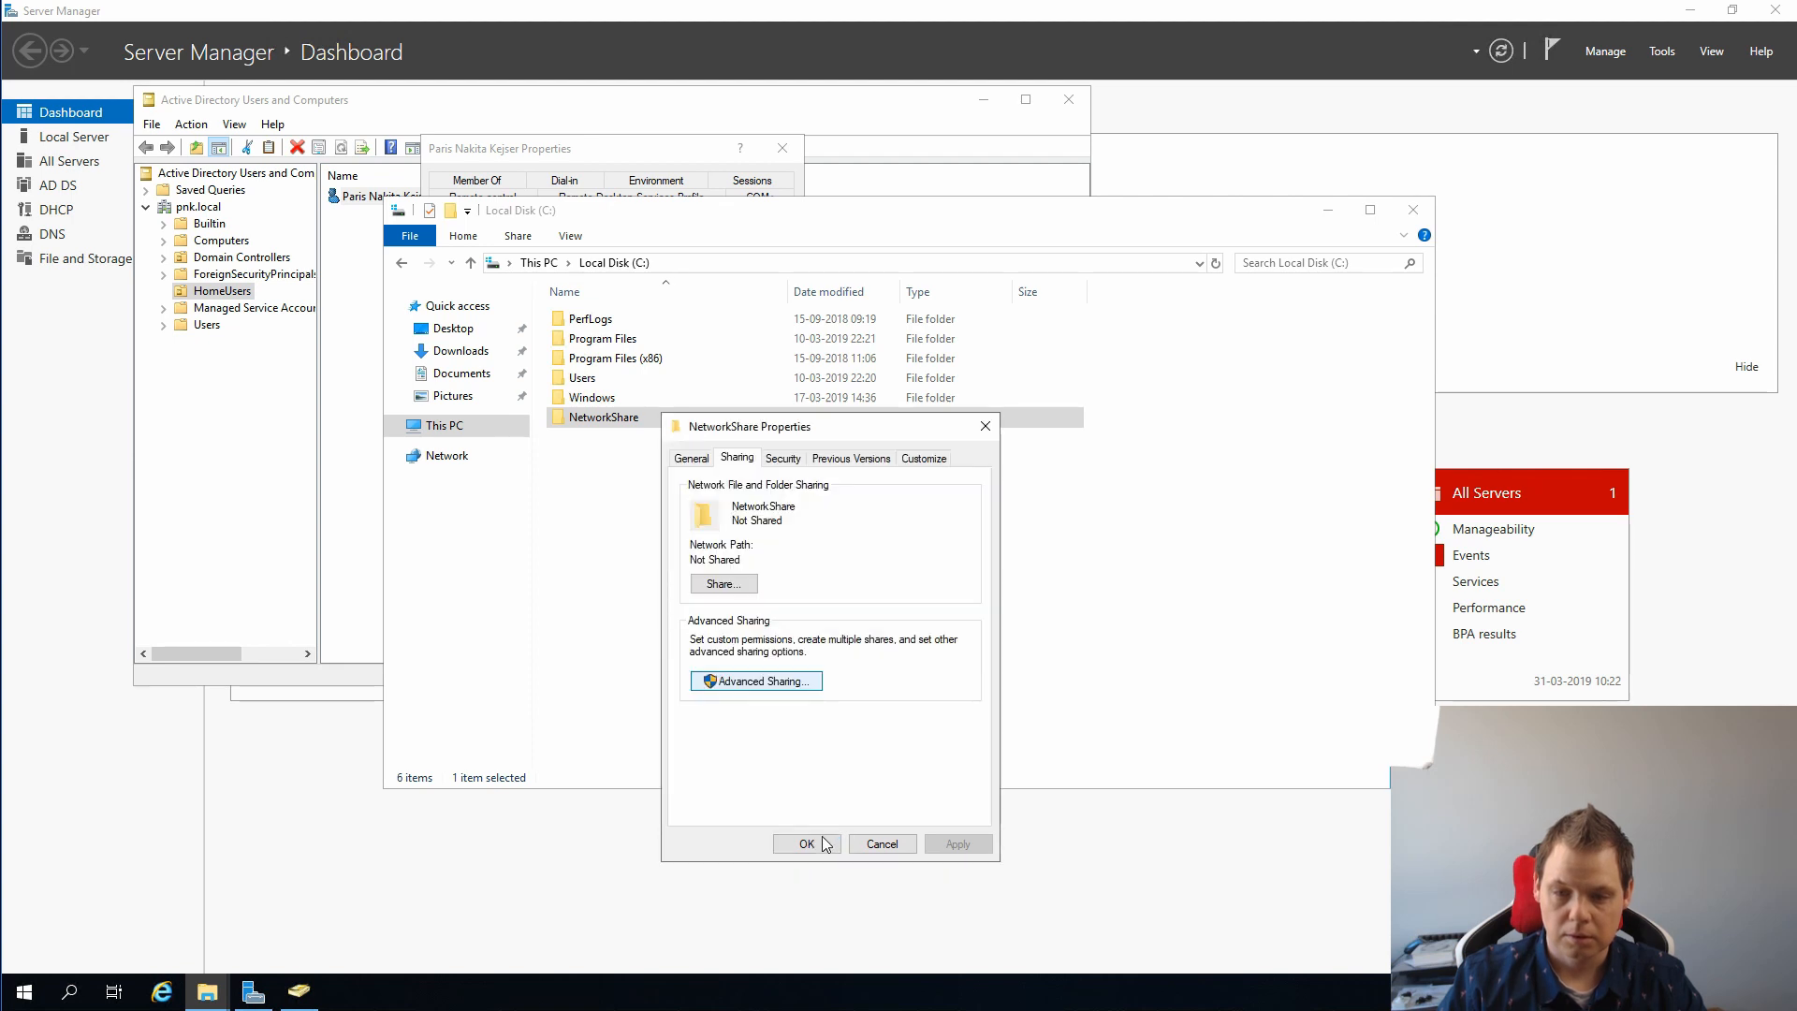
click(816, 843)
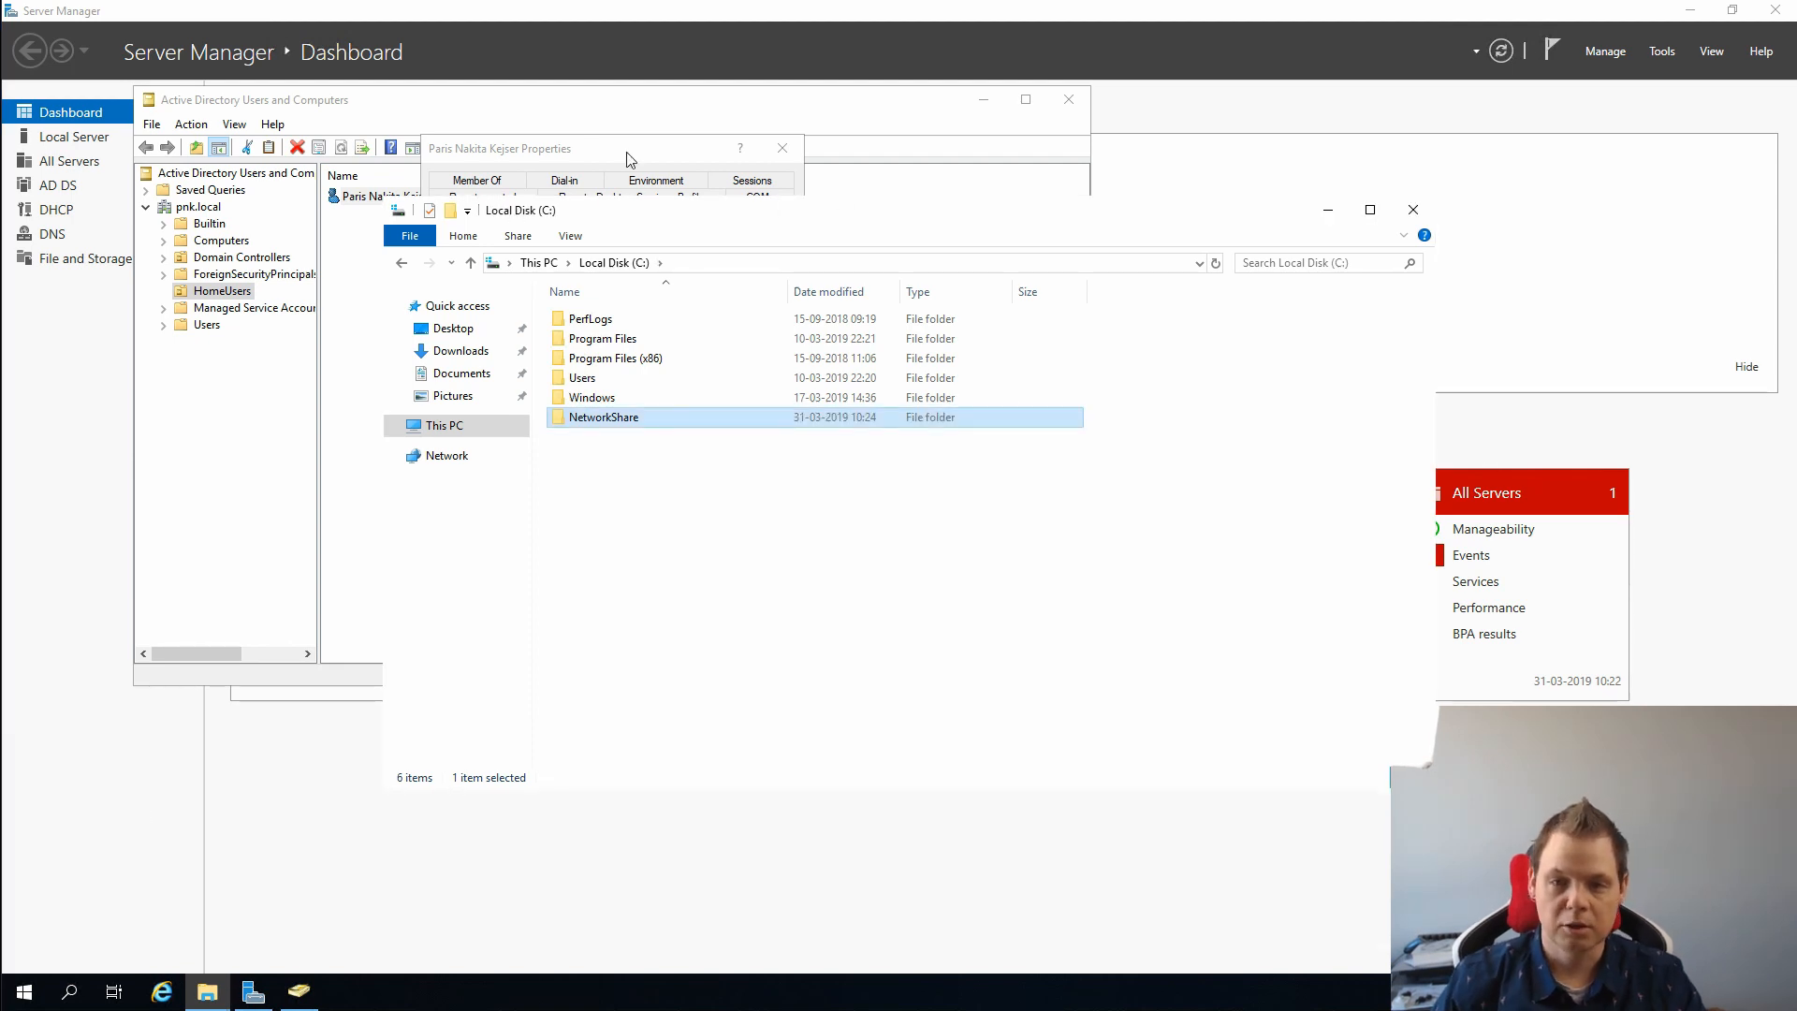
- Set the Z: home folder path to \\AD01\NetworkShare\%username% and save the user's properties
click(662, 159)
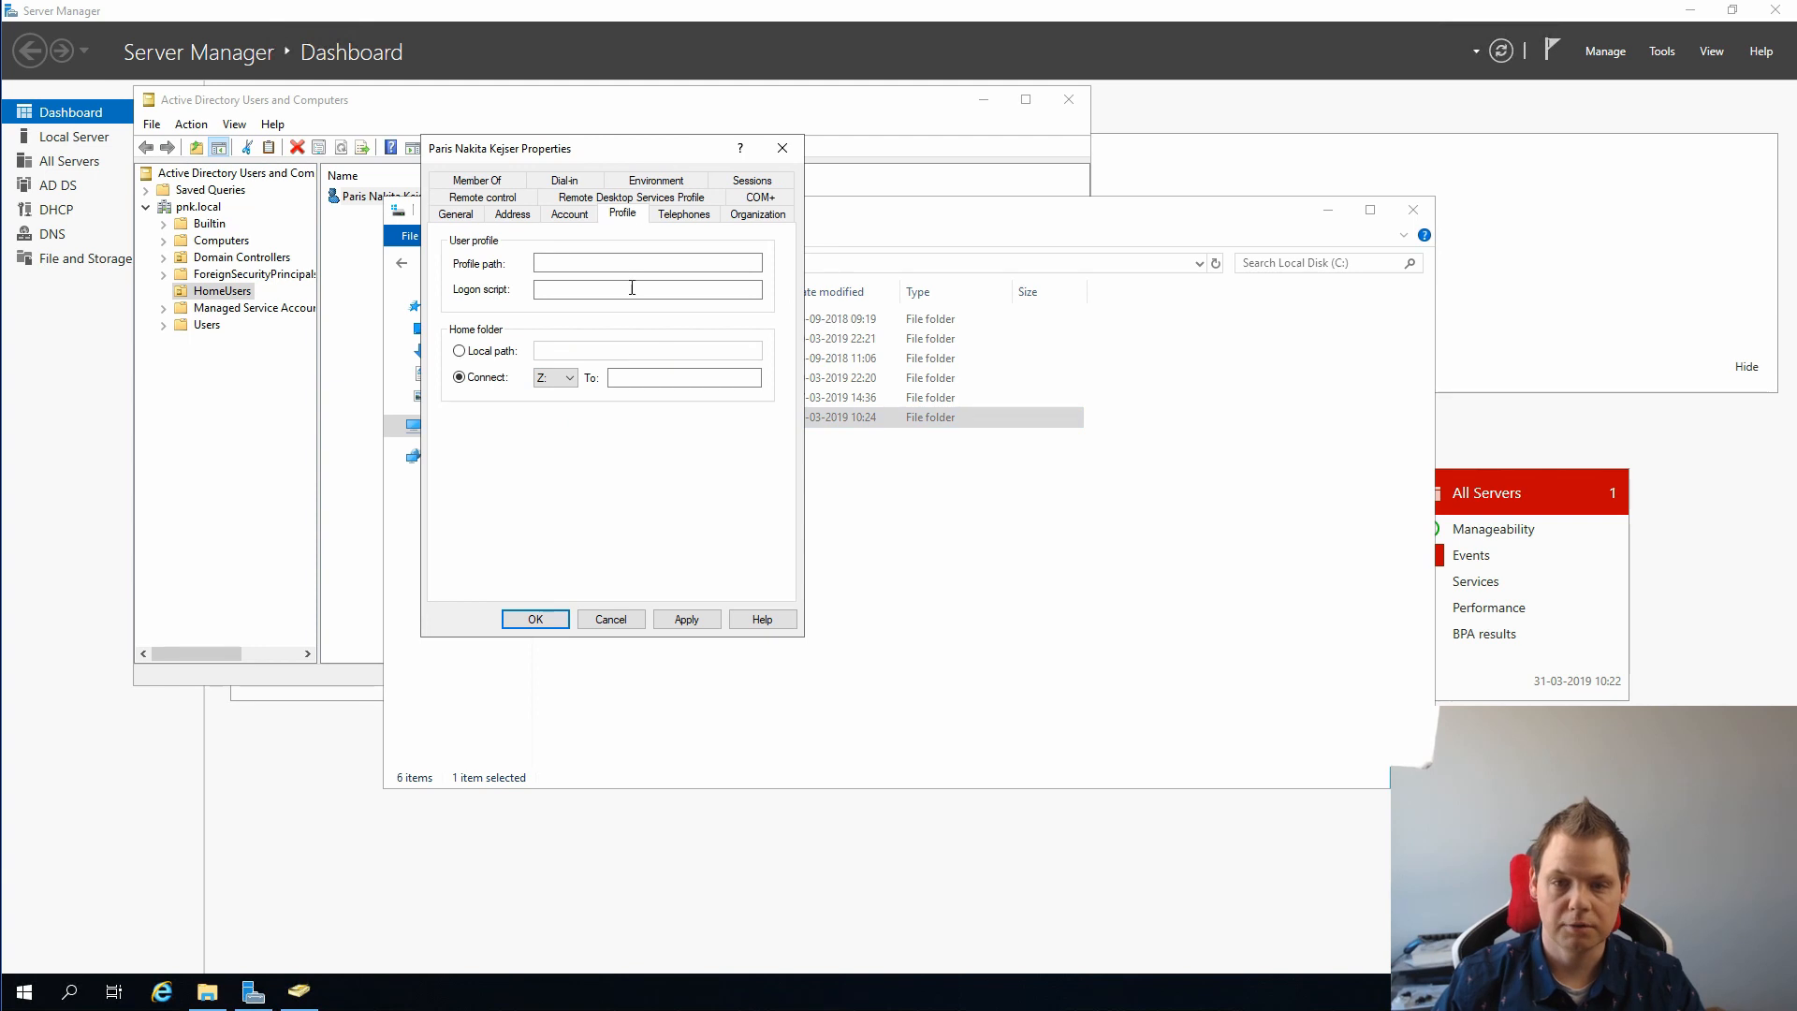
click(639, 377)
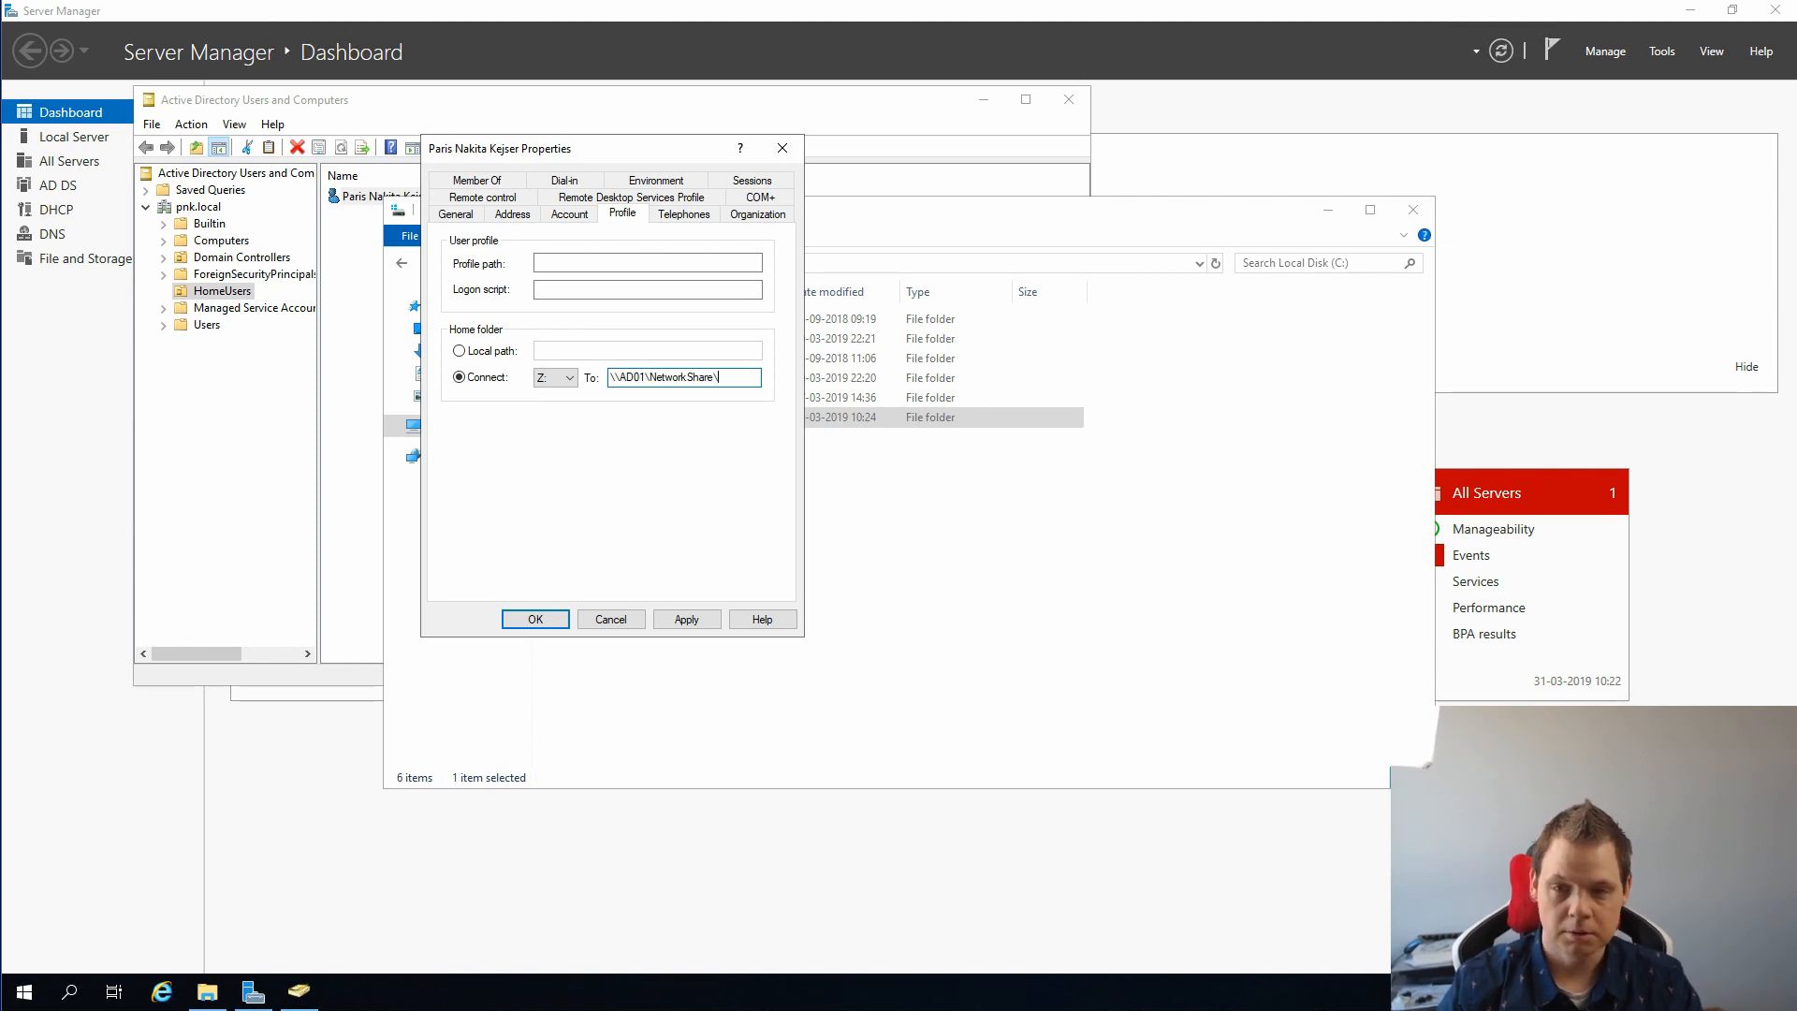
text(rname%)
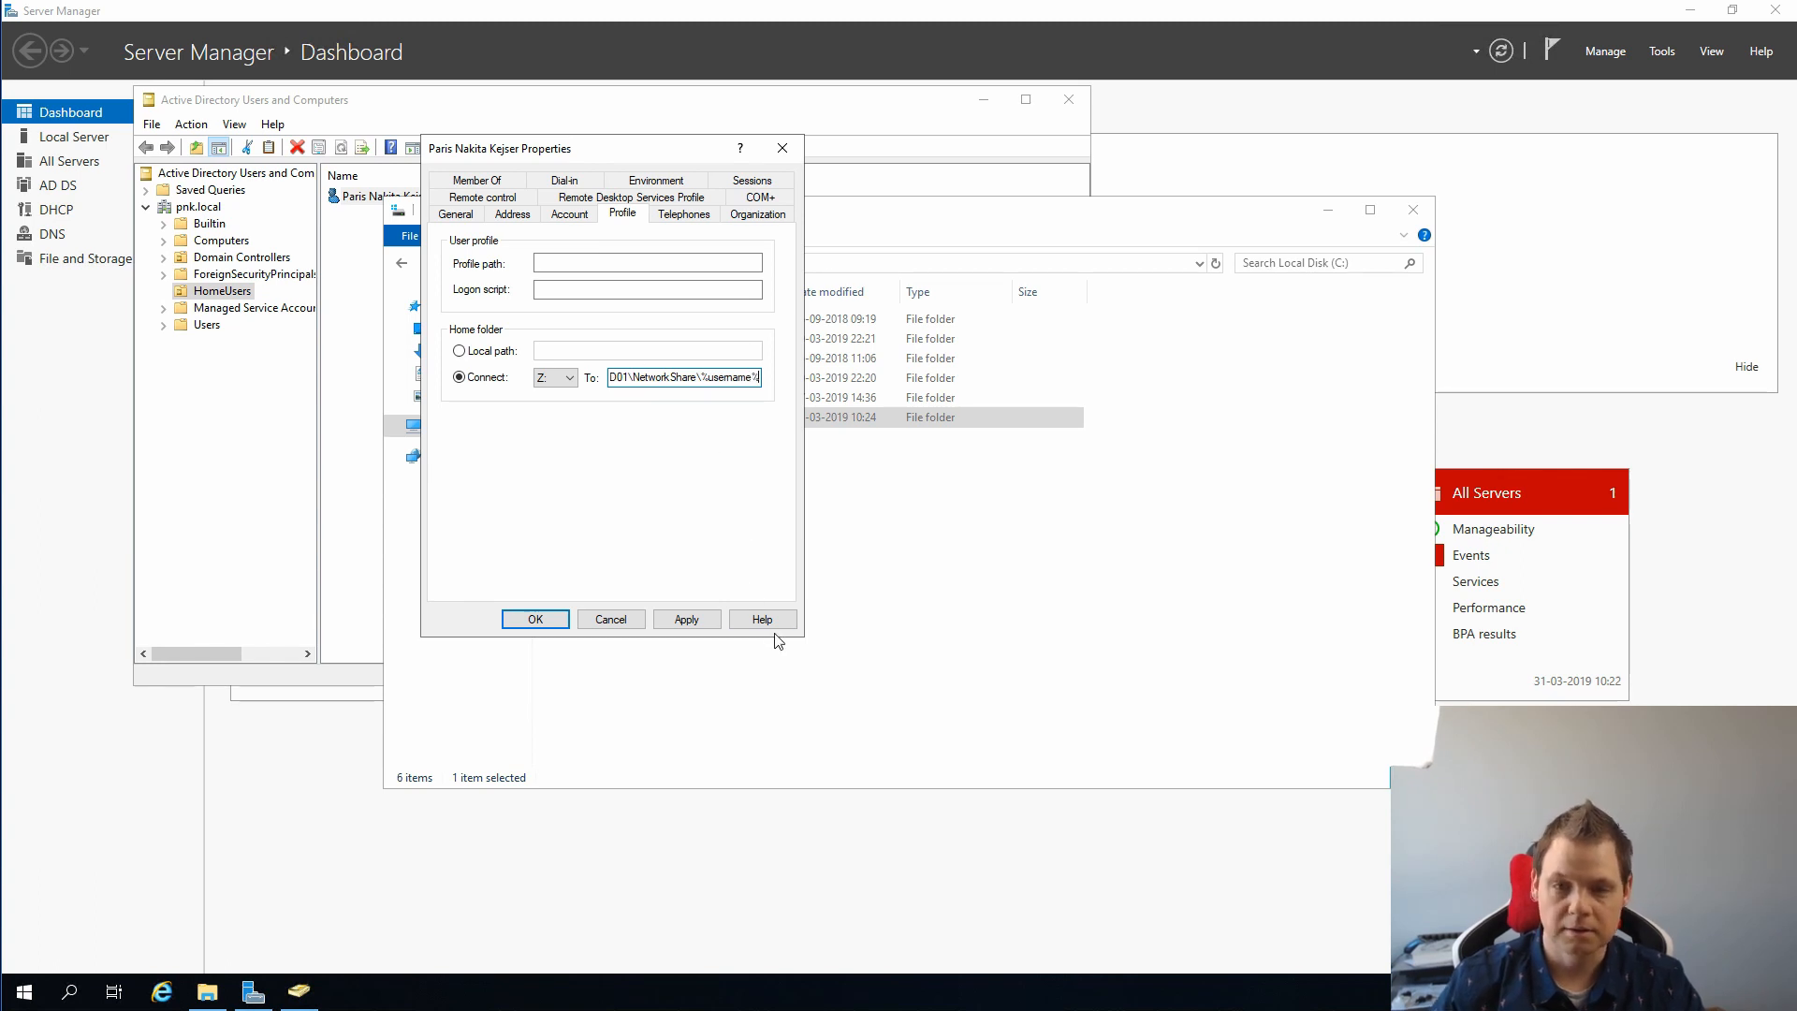
click(687, 619)
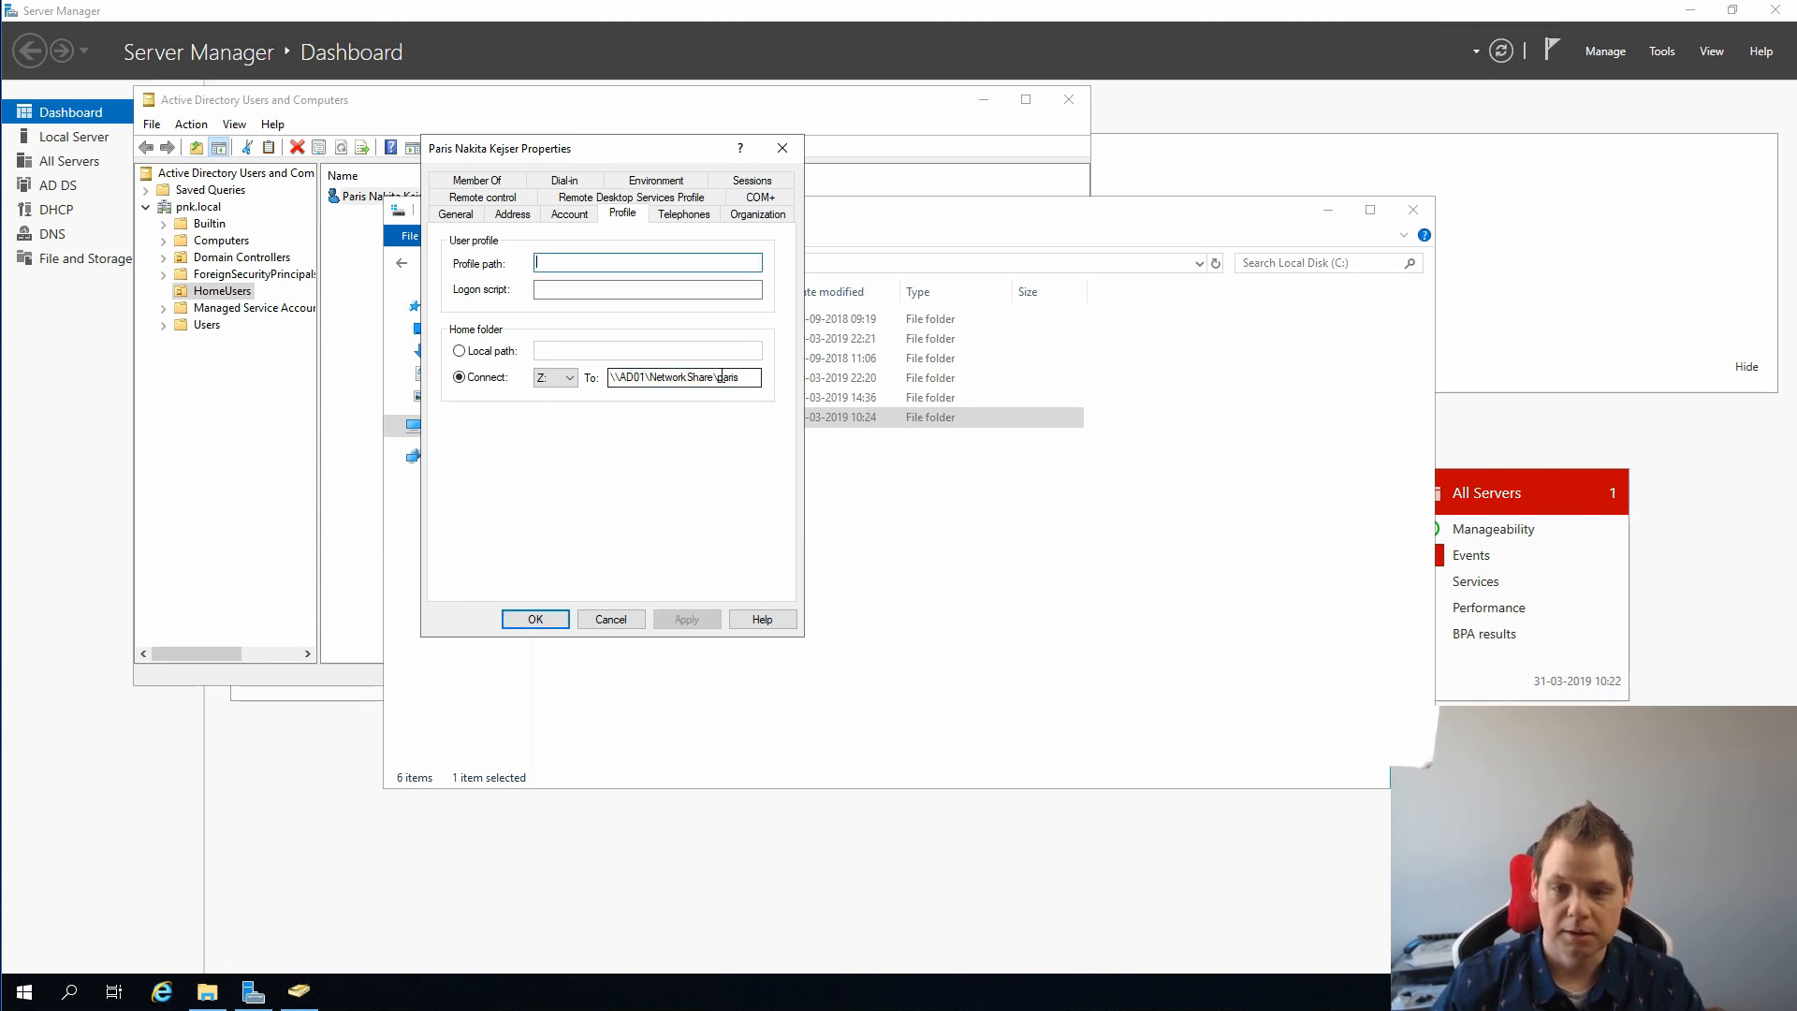
click(548, 619)
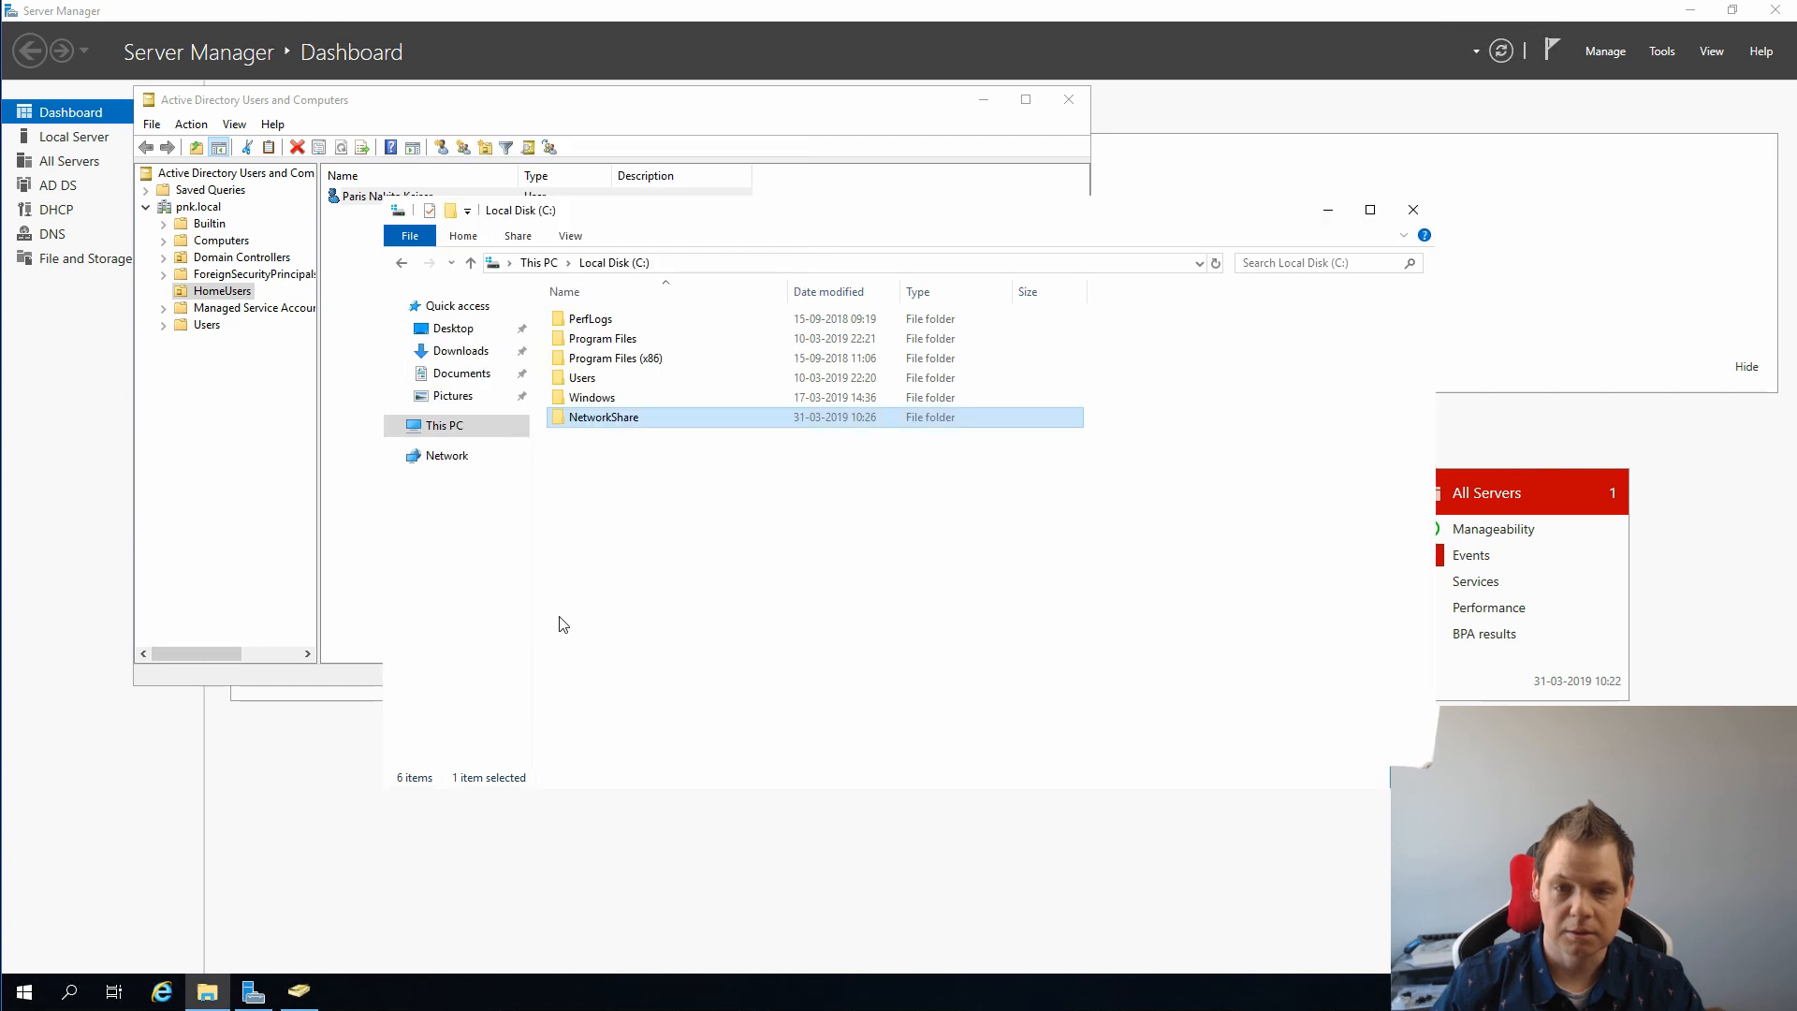
- Open NetworkShare on C: to see the user's home folder, then wake the Windows 10 client's lock screen
double_click(595, 418)
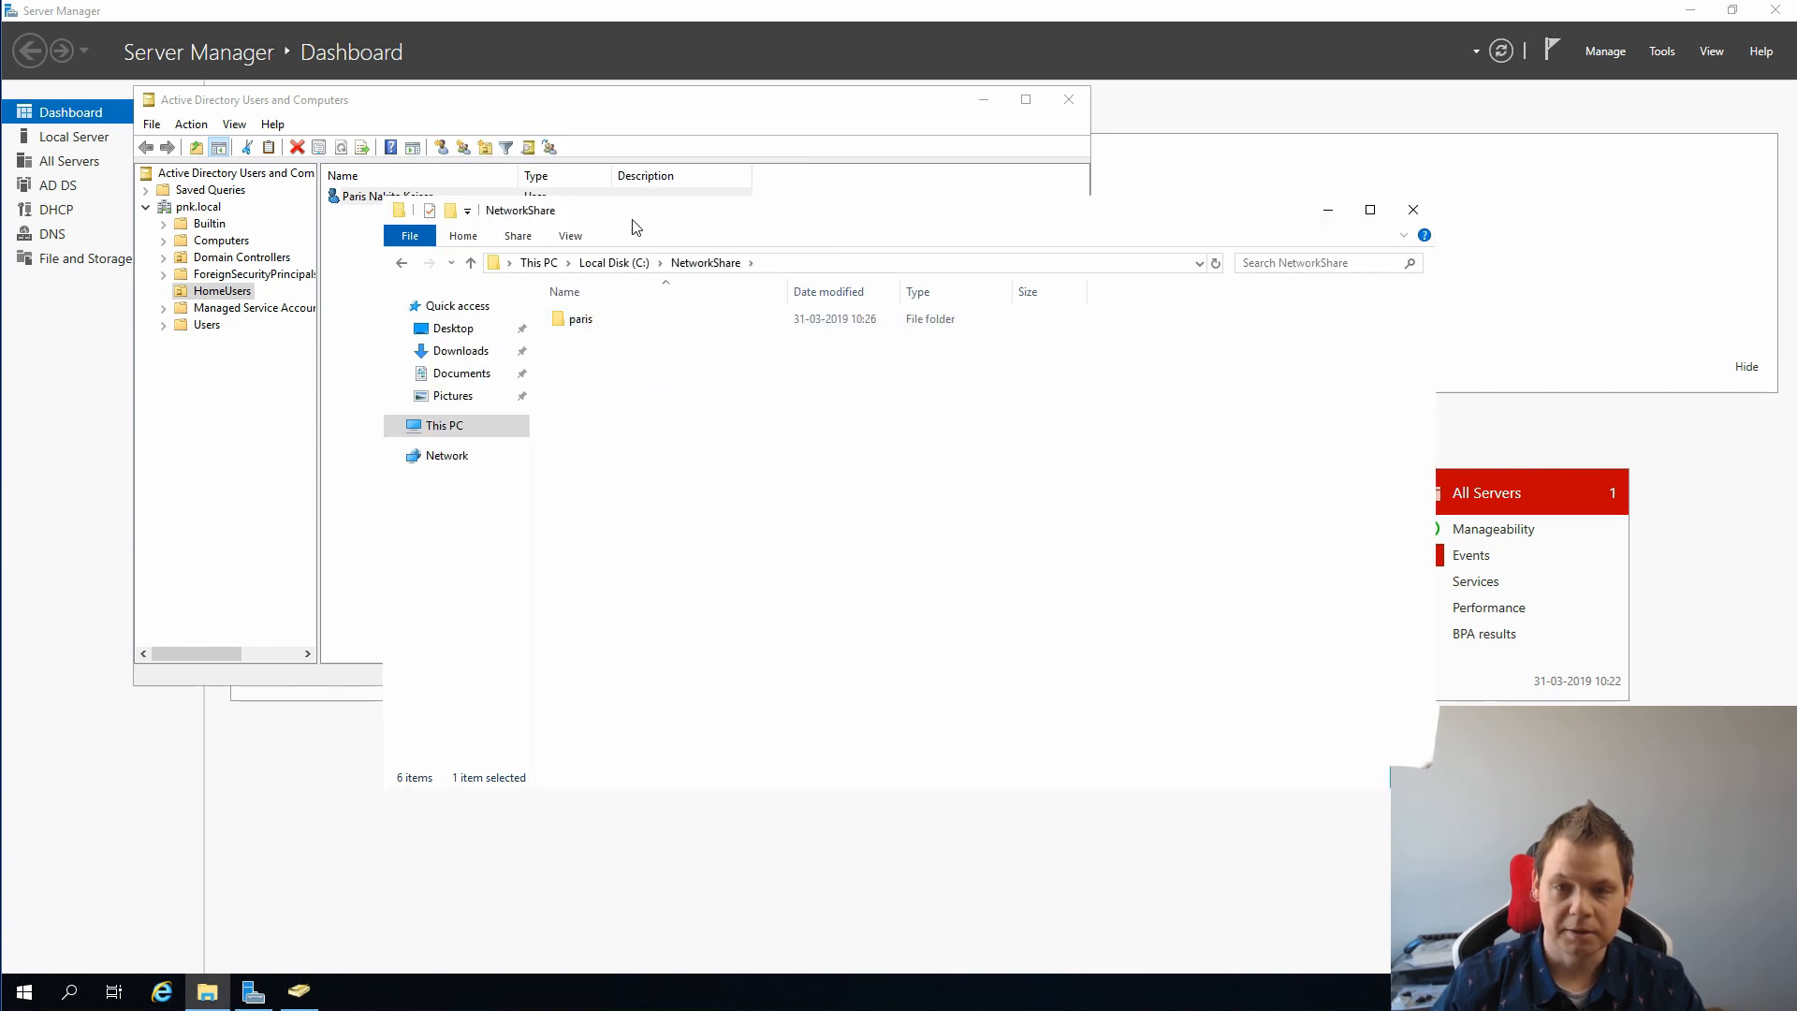
drag(642, 211, 714, 274)
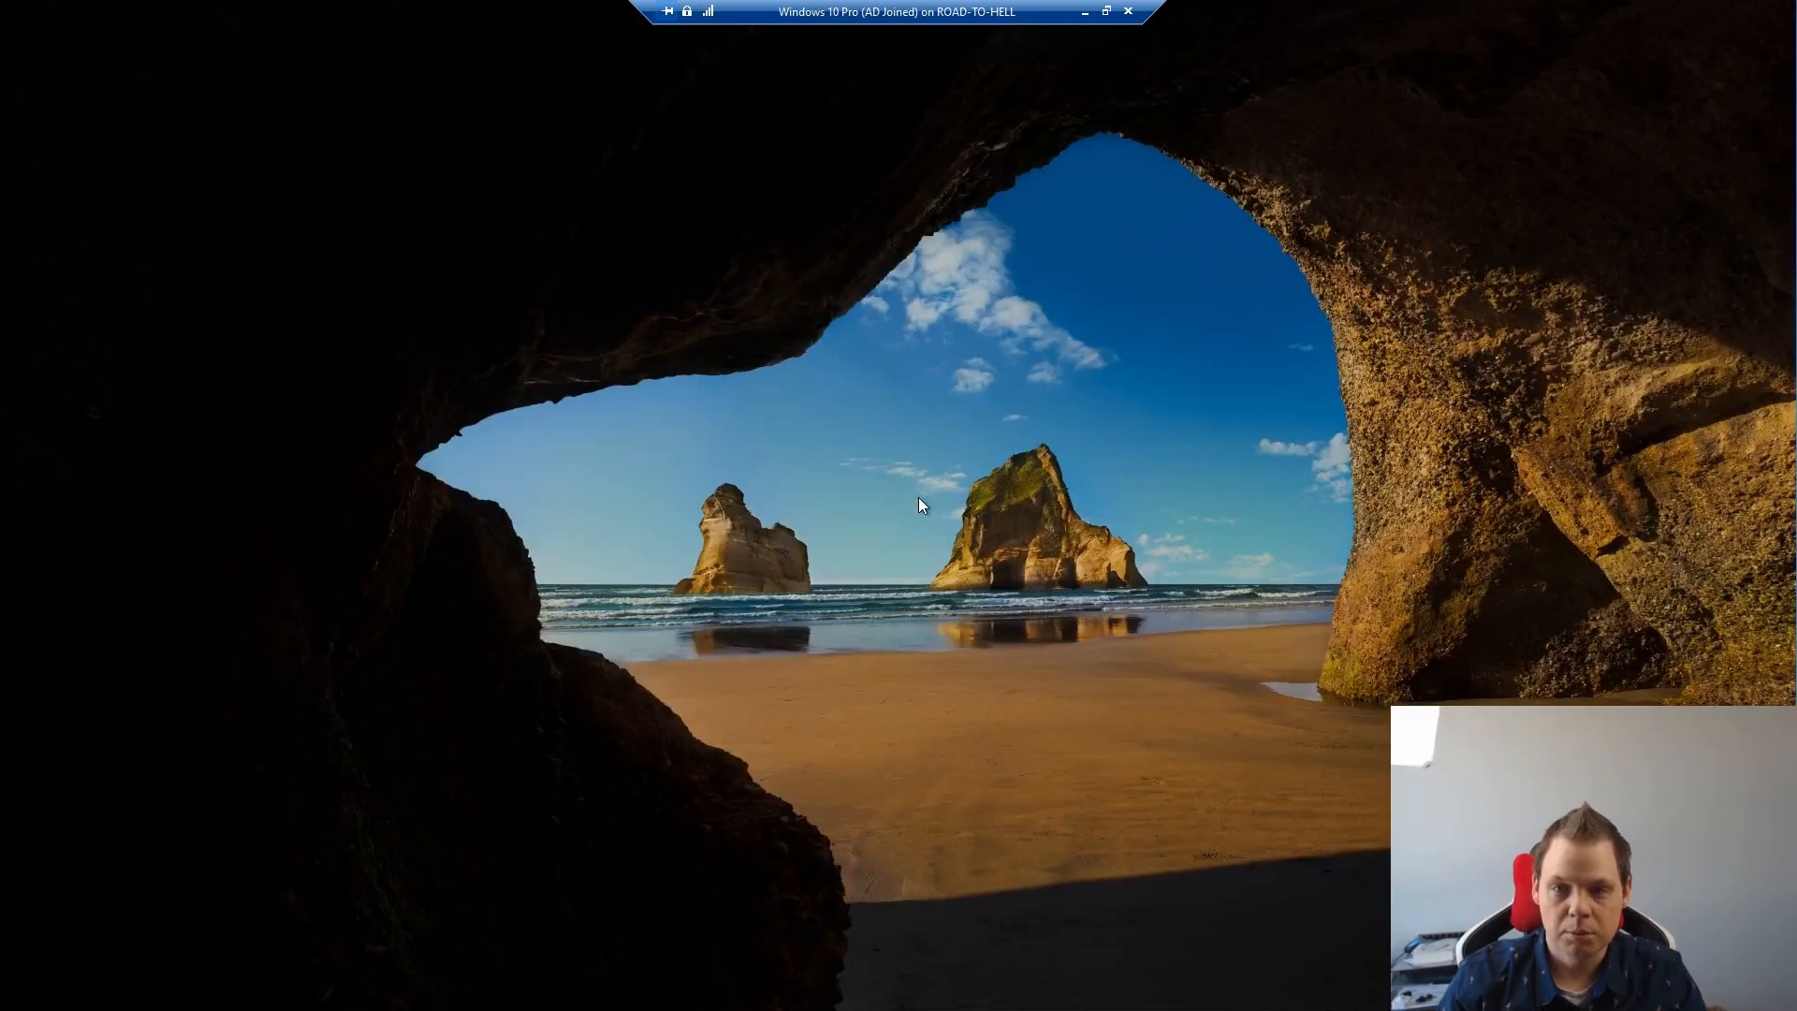
click(919, 501)
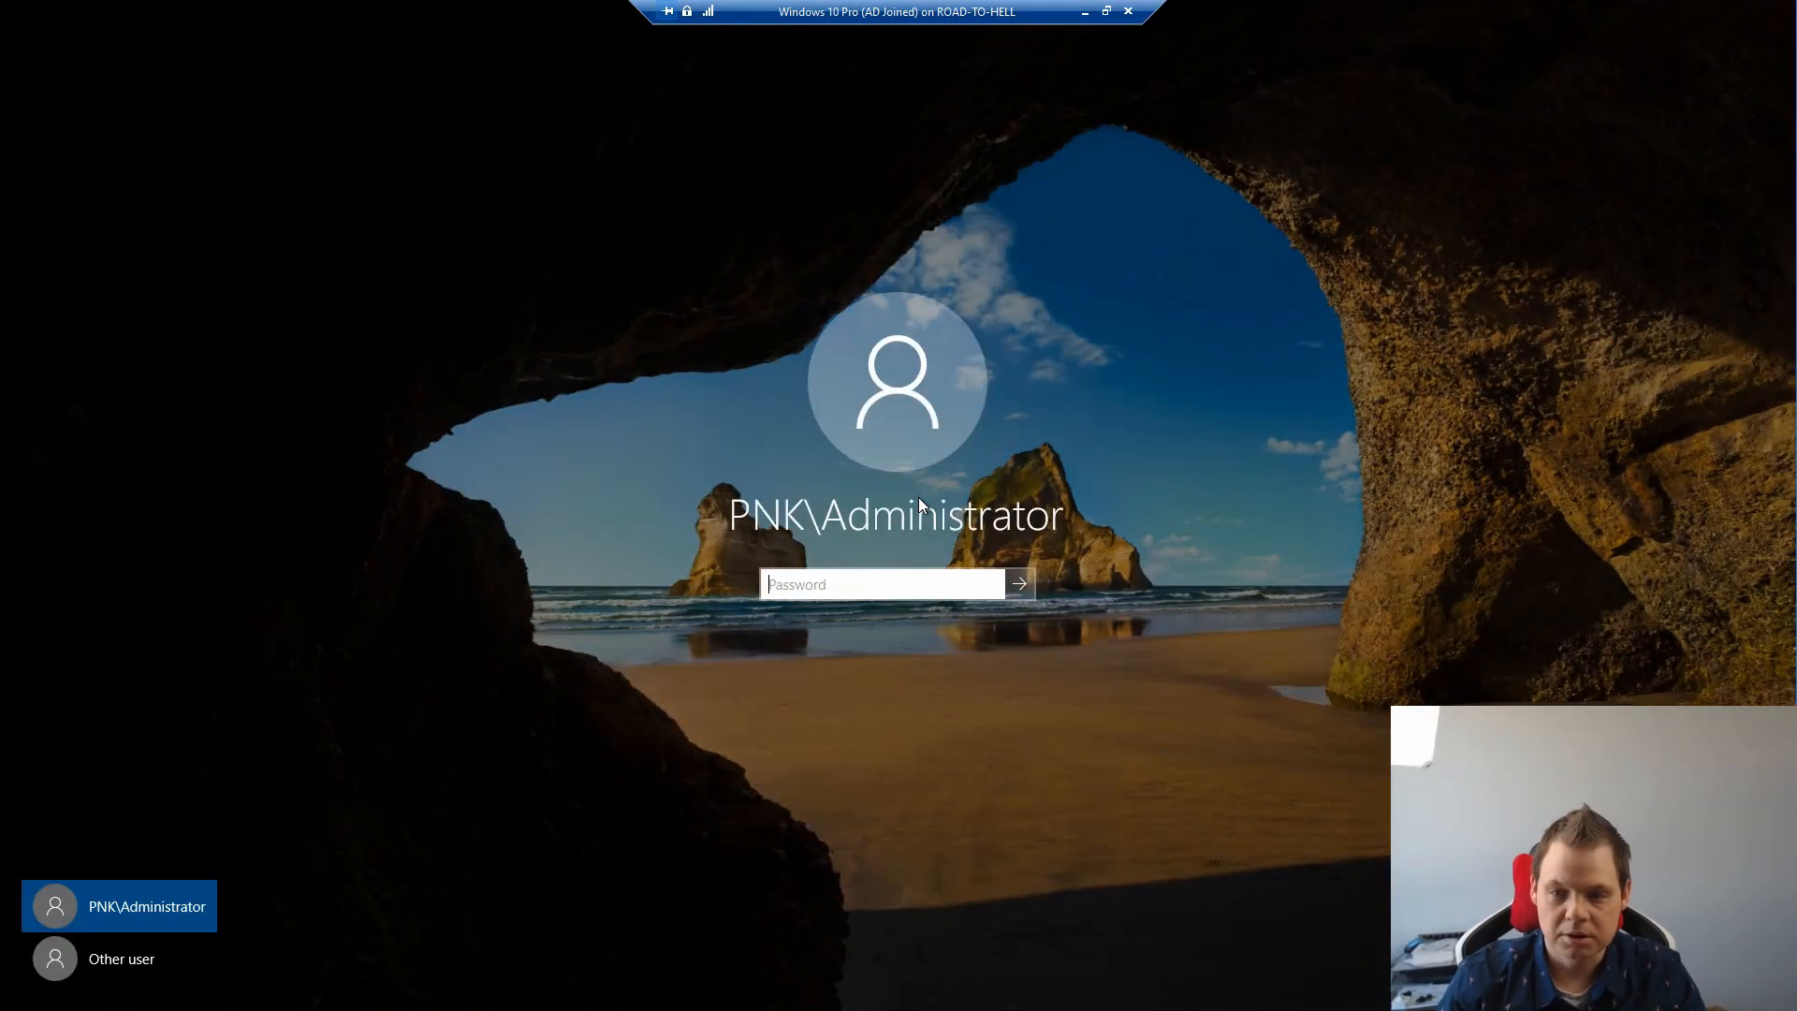
- Sign in to the Windows 10 client as Other user with the new PNK domain account and its password
click(124, 960)
text(PNK)
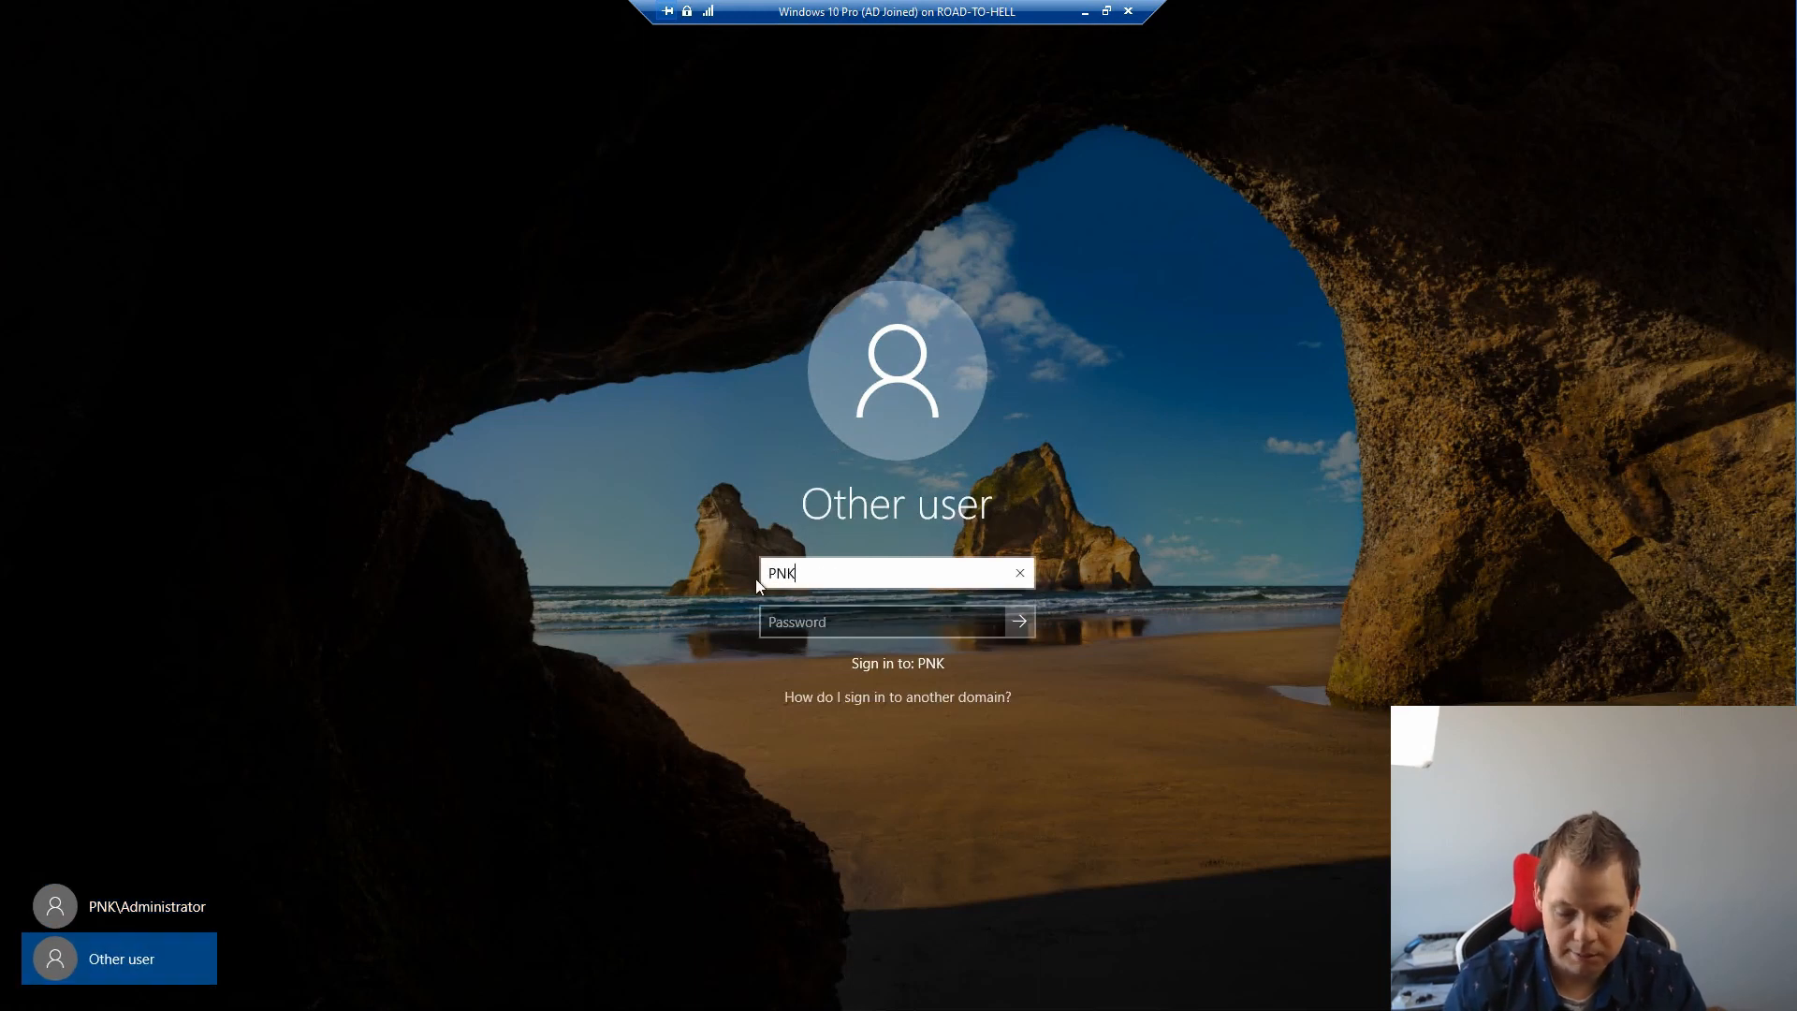
text(\paris)
key(Tab)
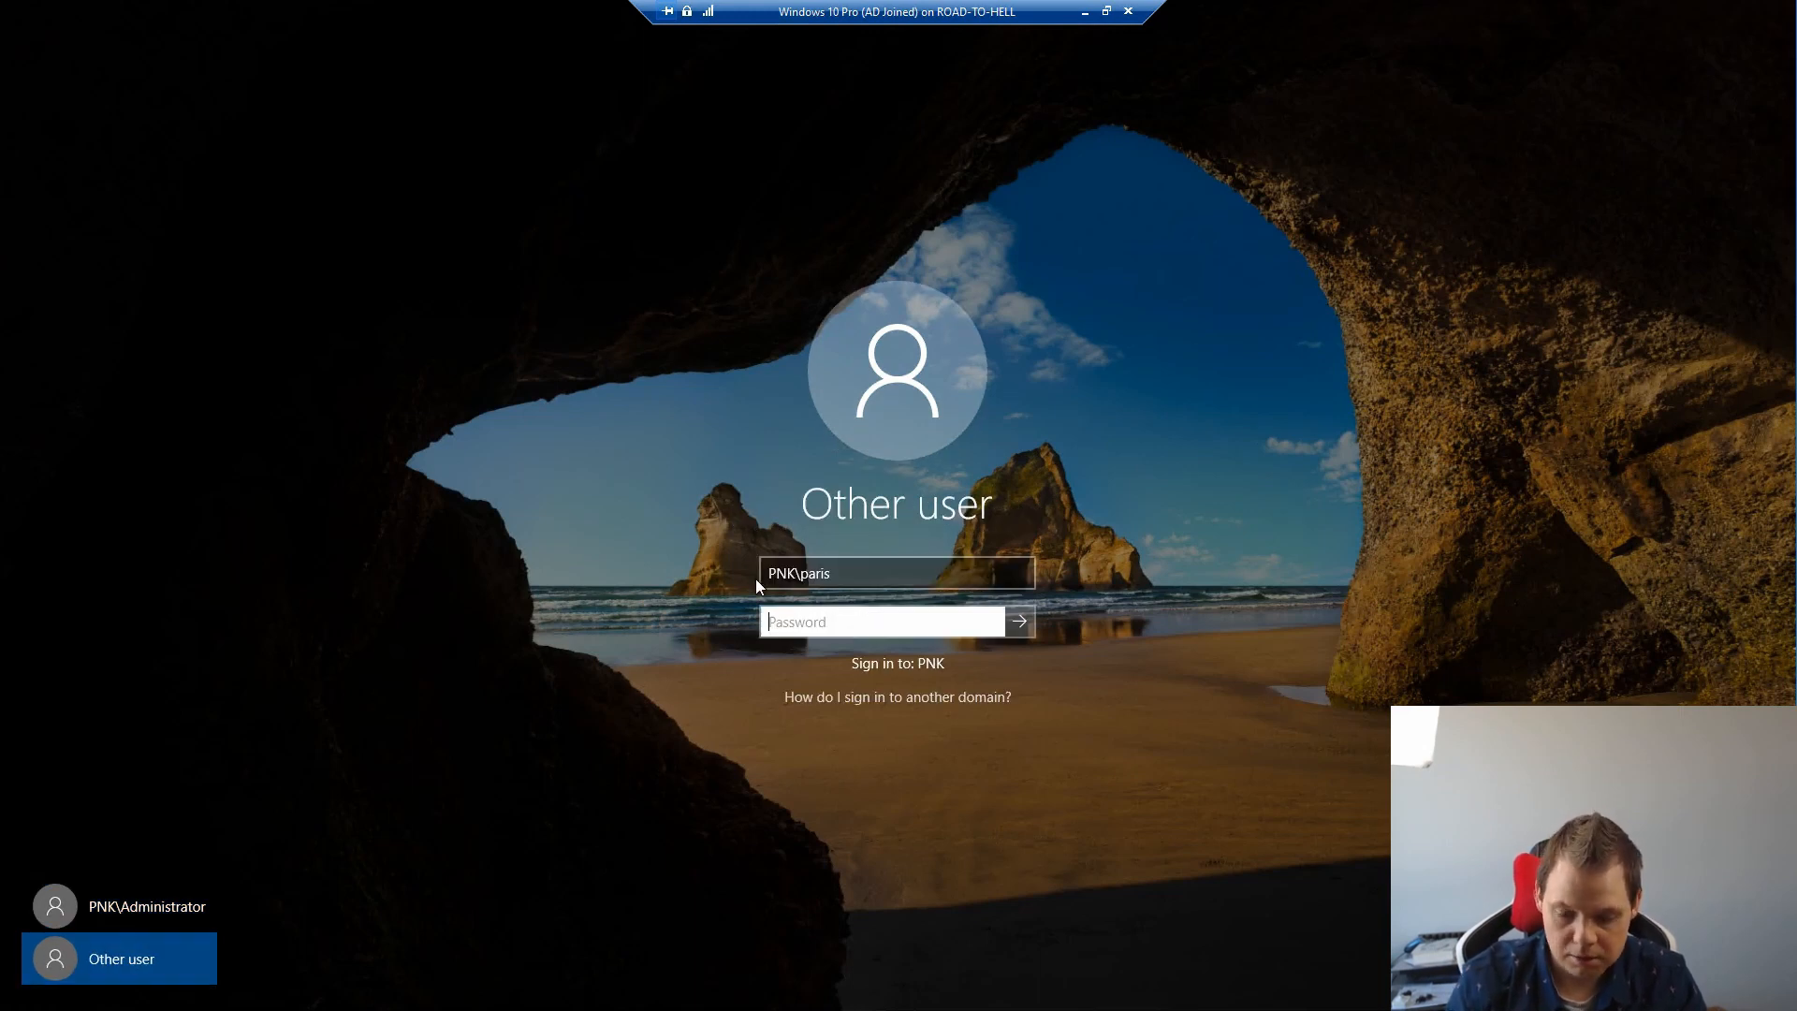
text(••••••••••)
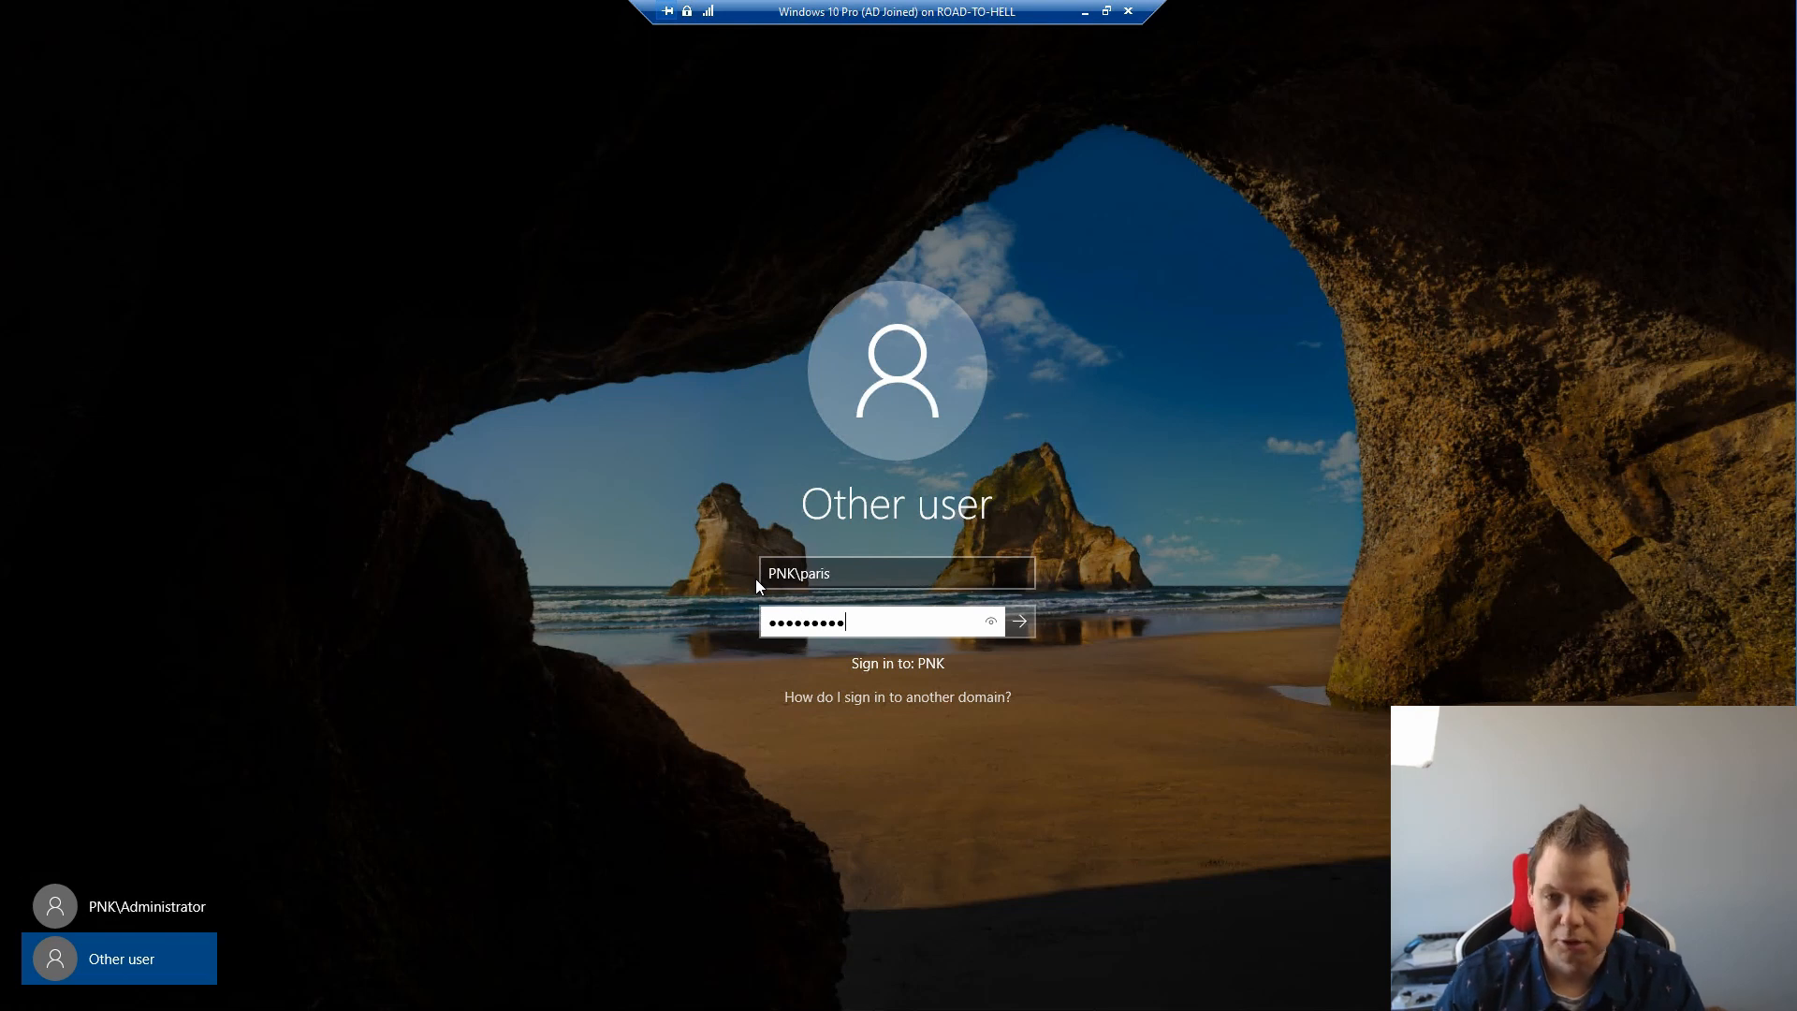
key(Return)
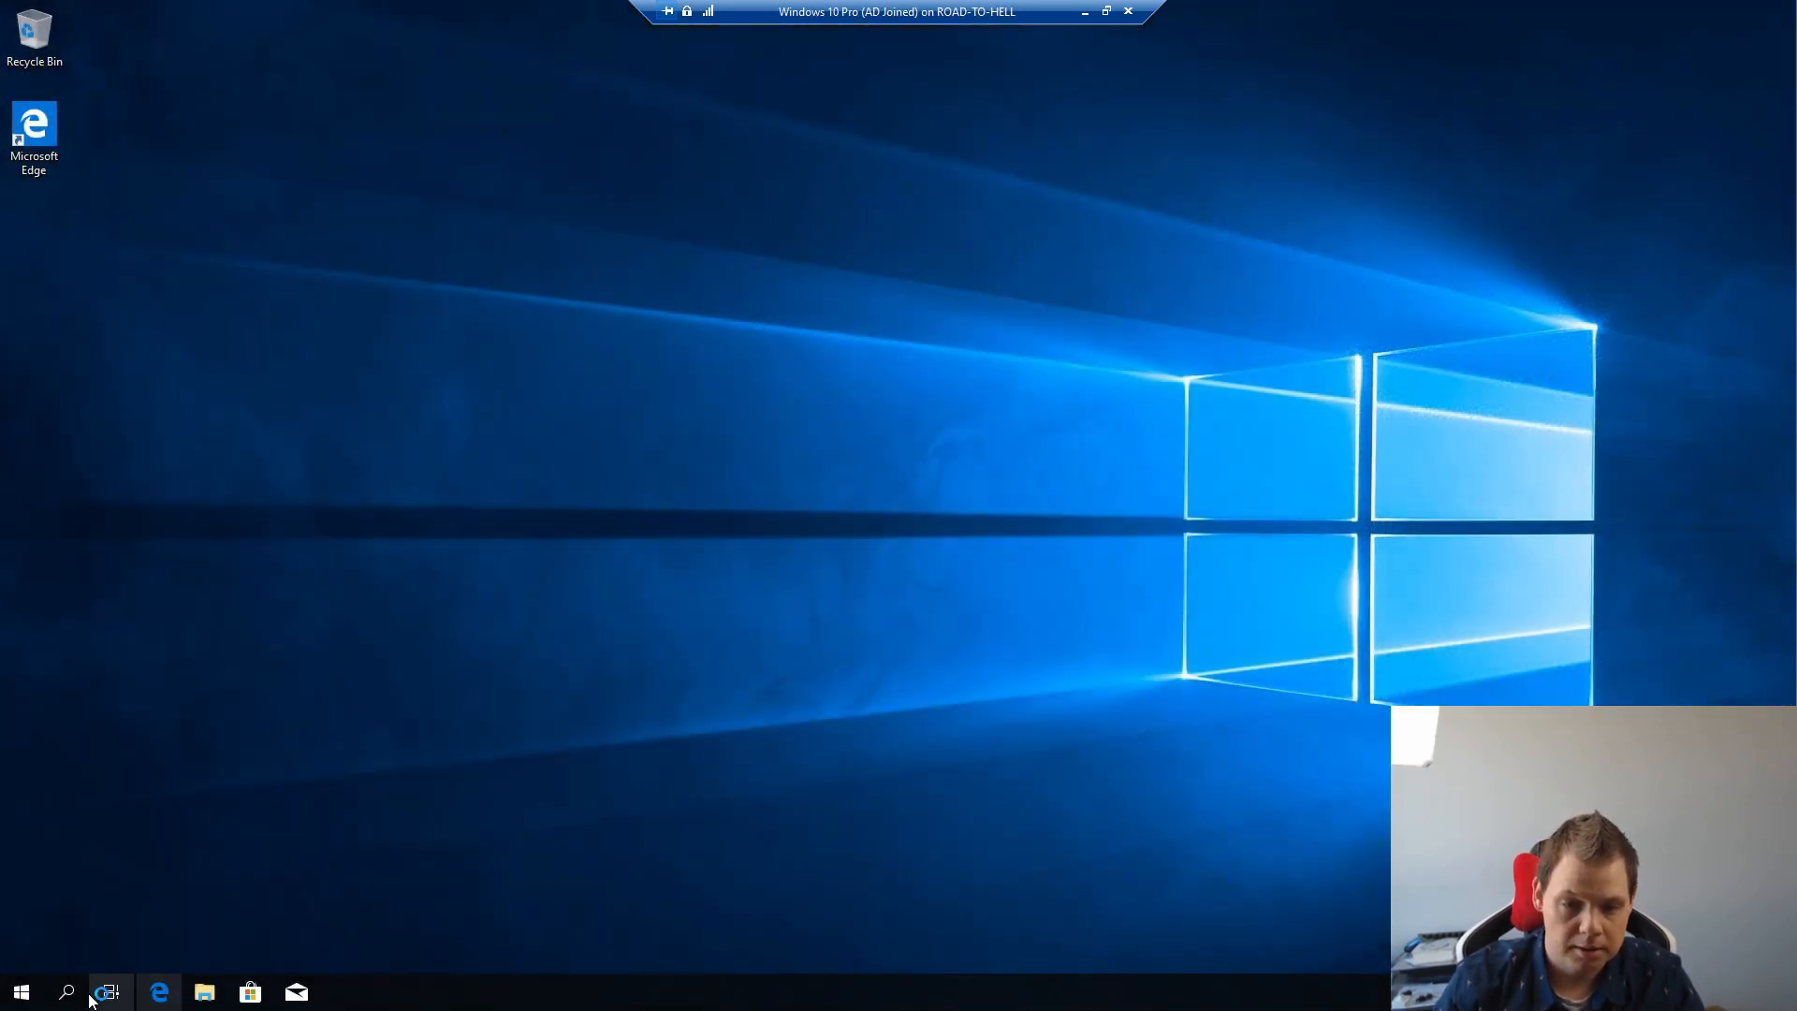
- Open the Z: network drive in File Explorer and create a text document named 'test file'
click(205, 999)
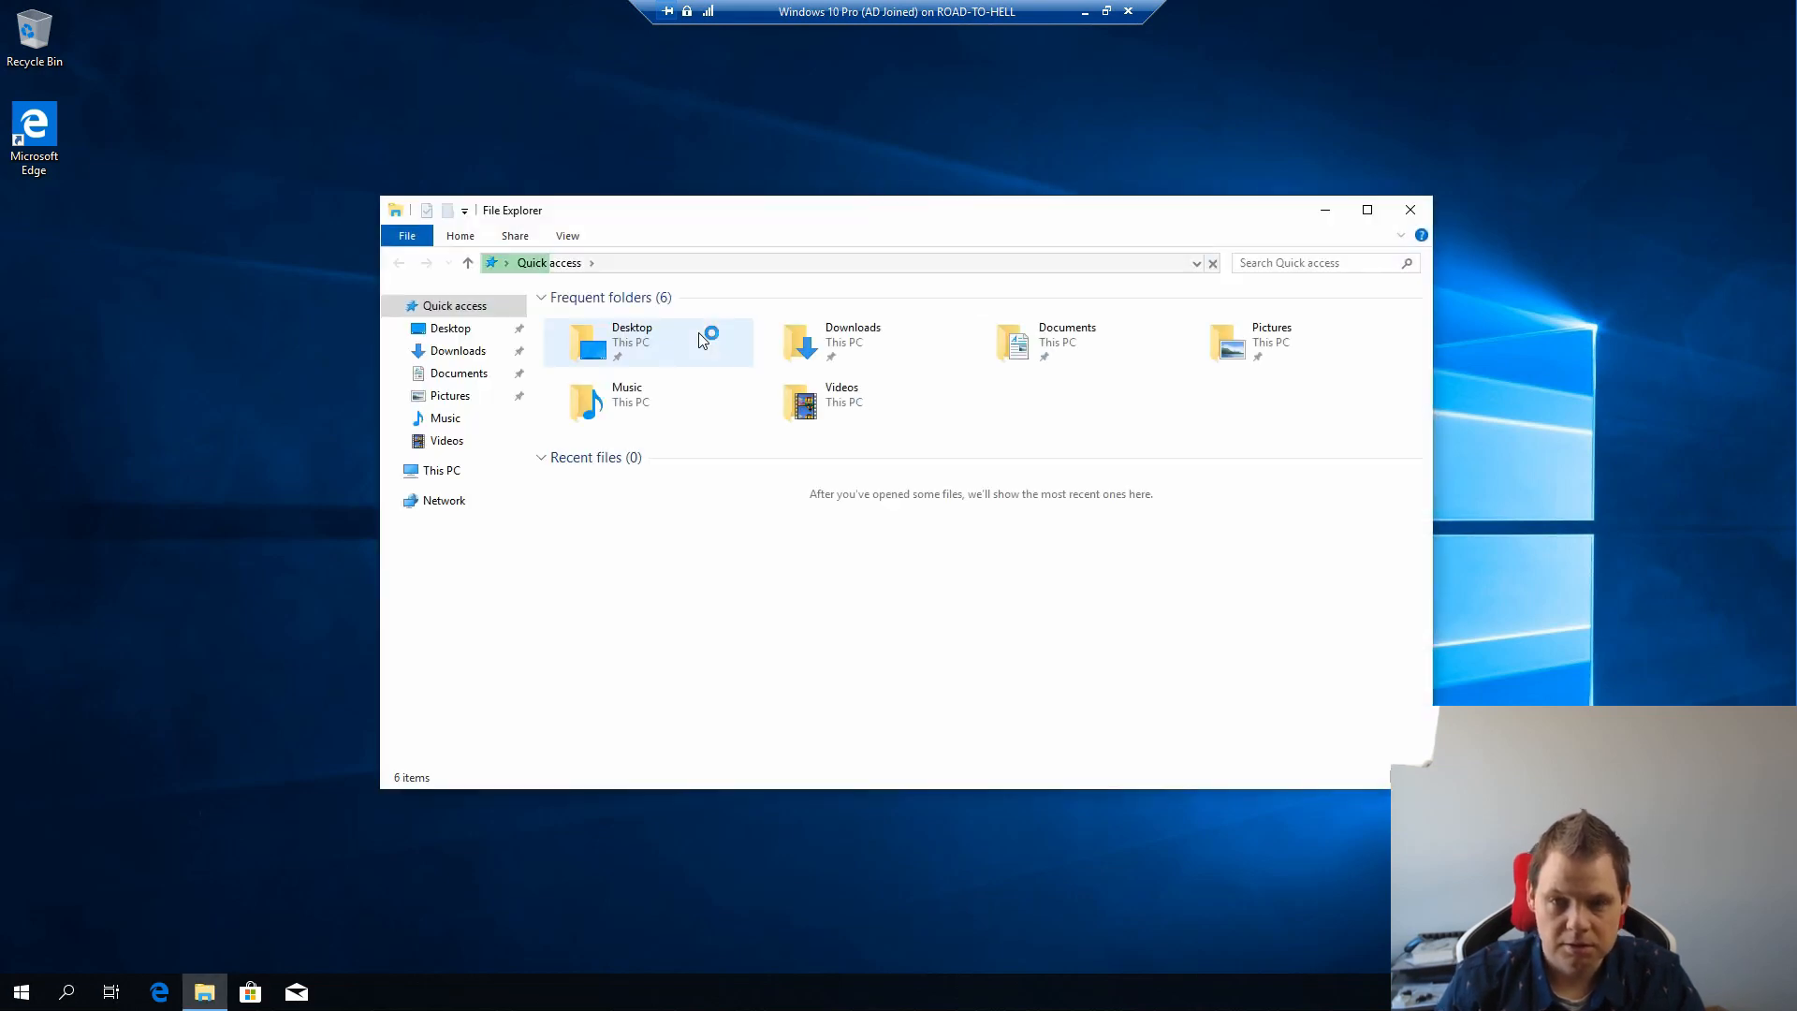
click(422, 472)
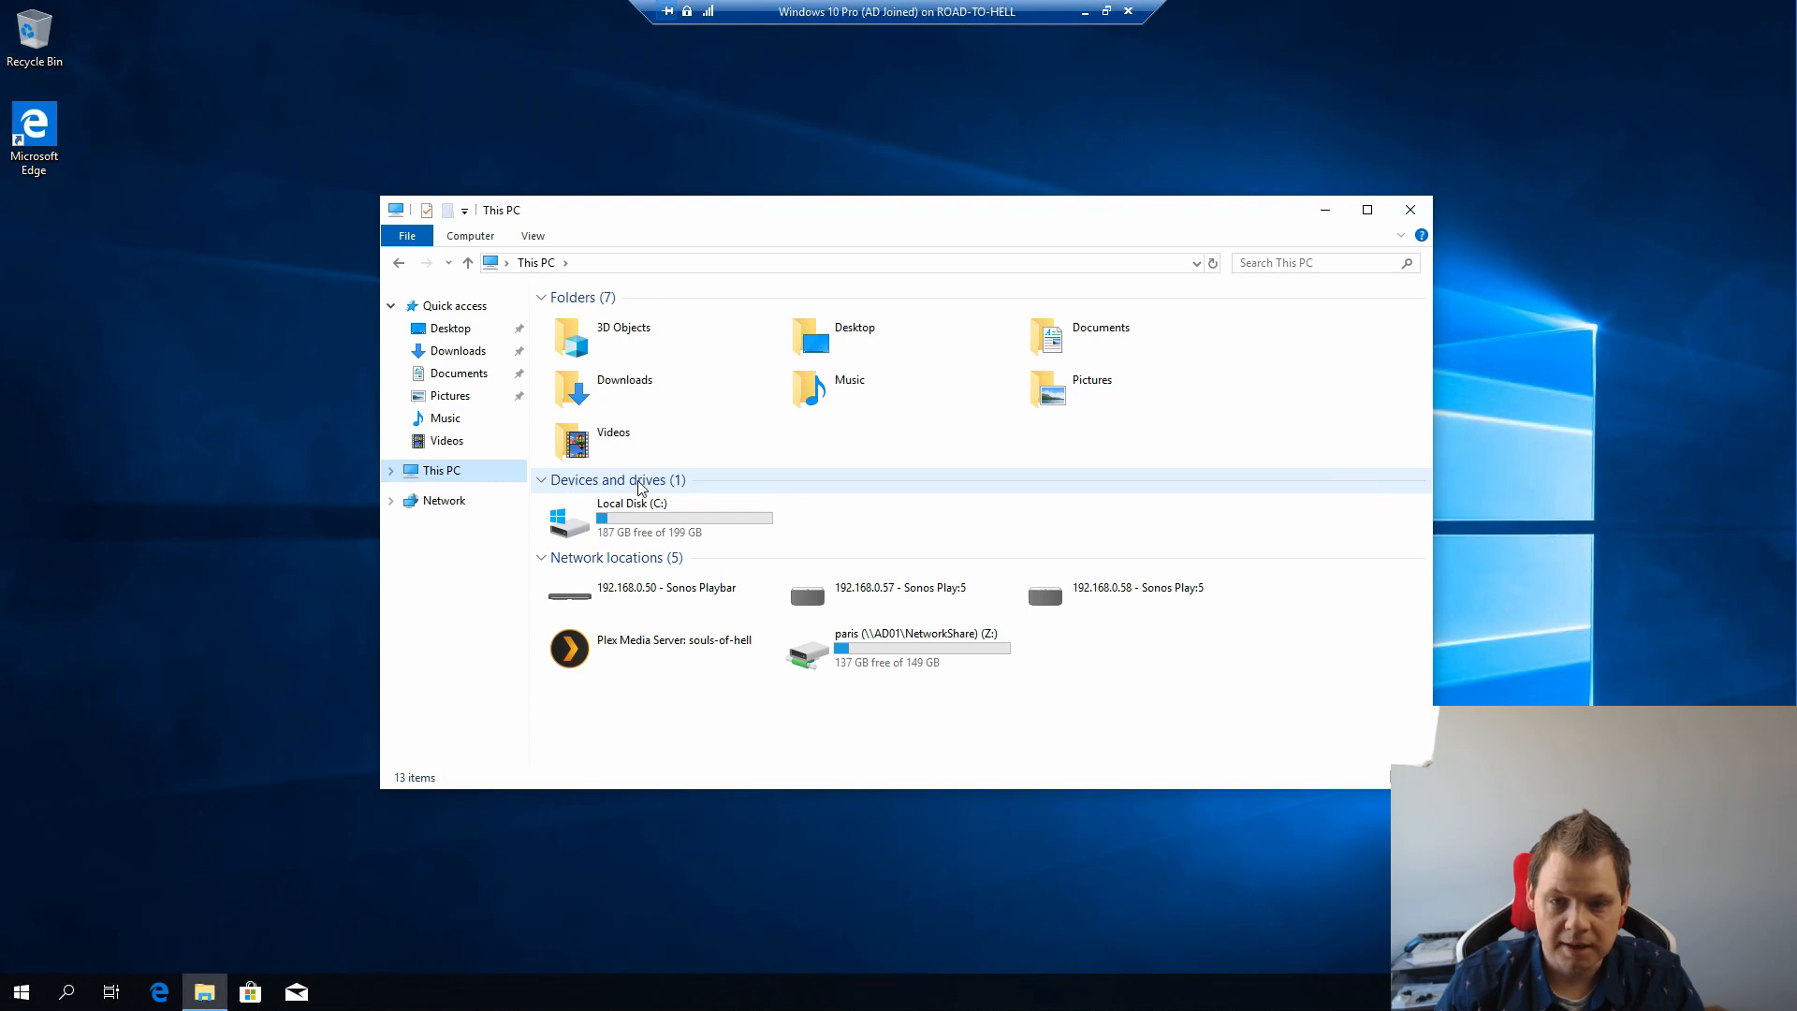
click(660, 523)
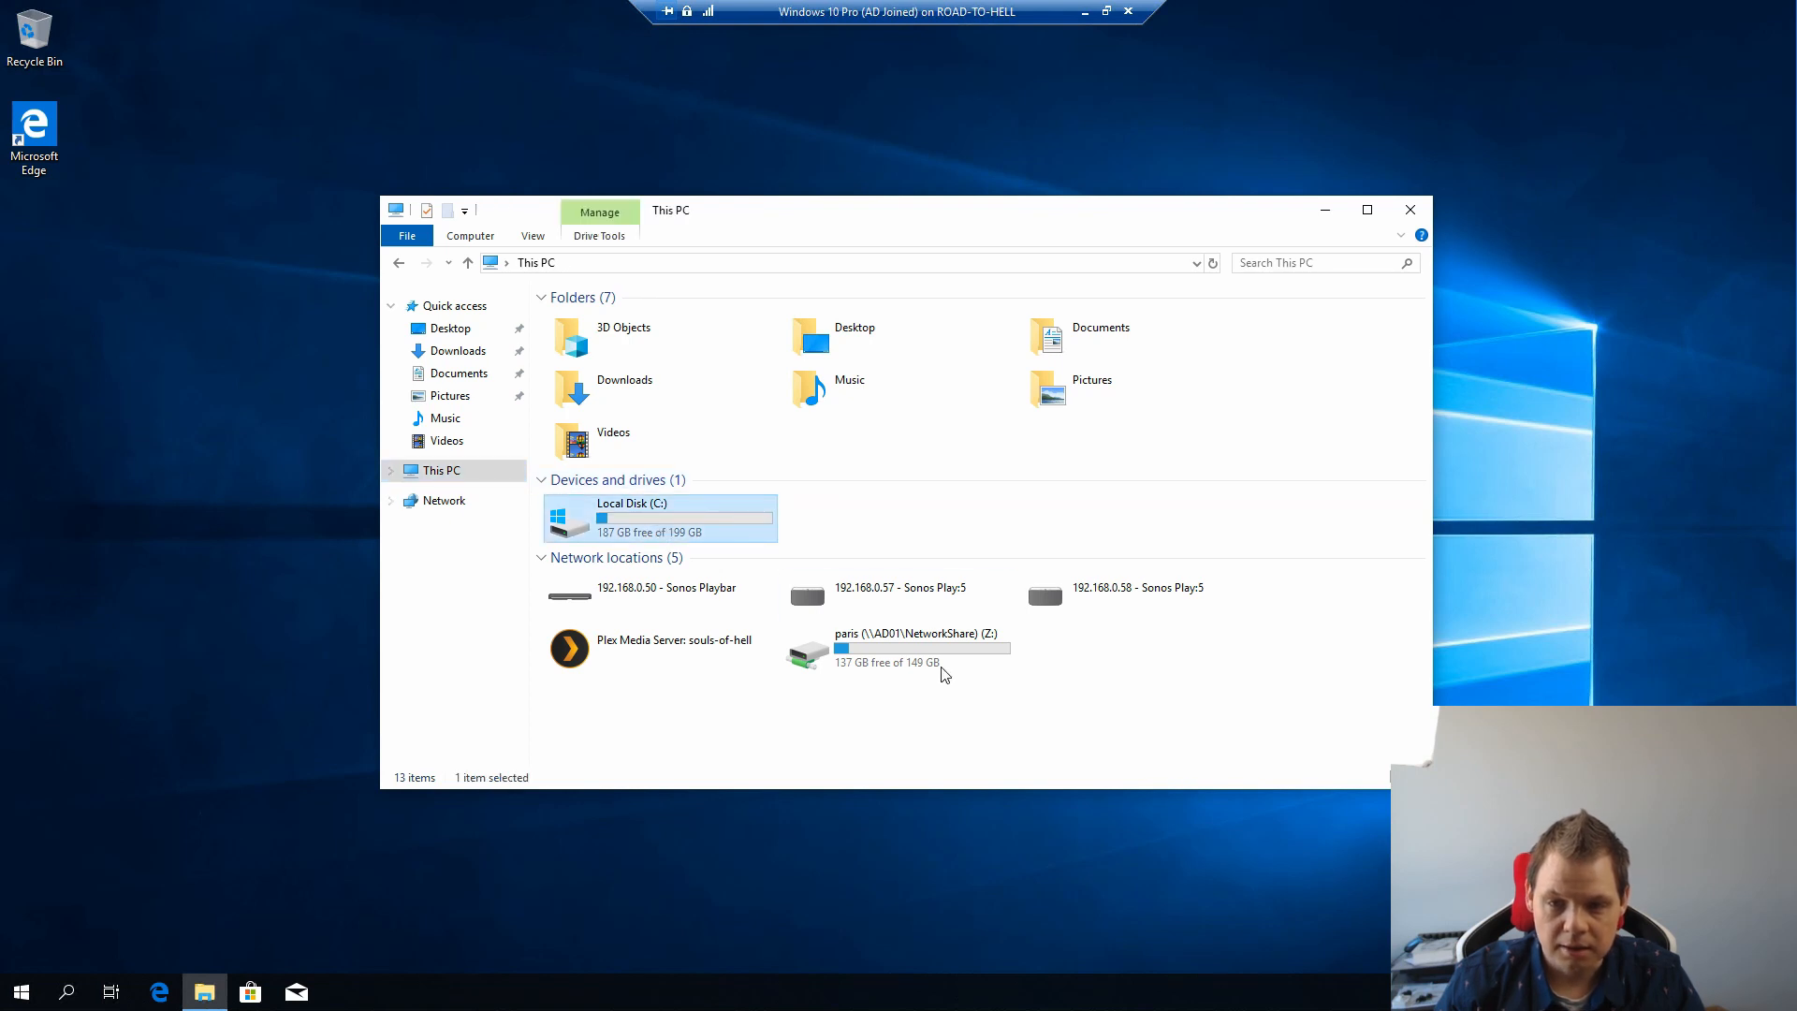
click(914, 655)
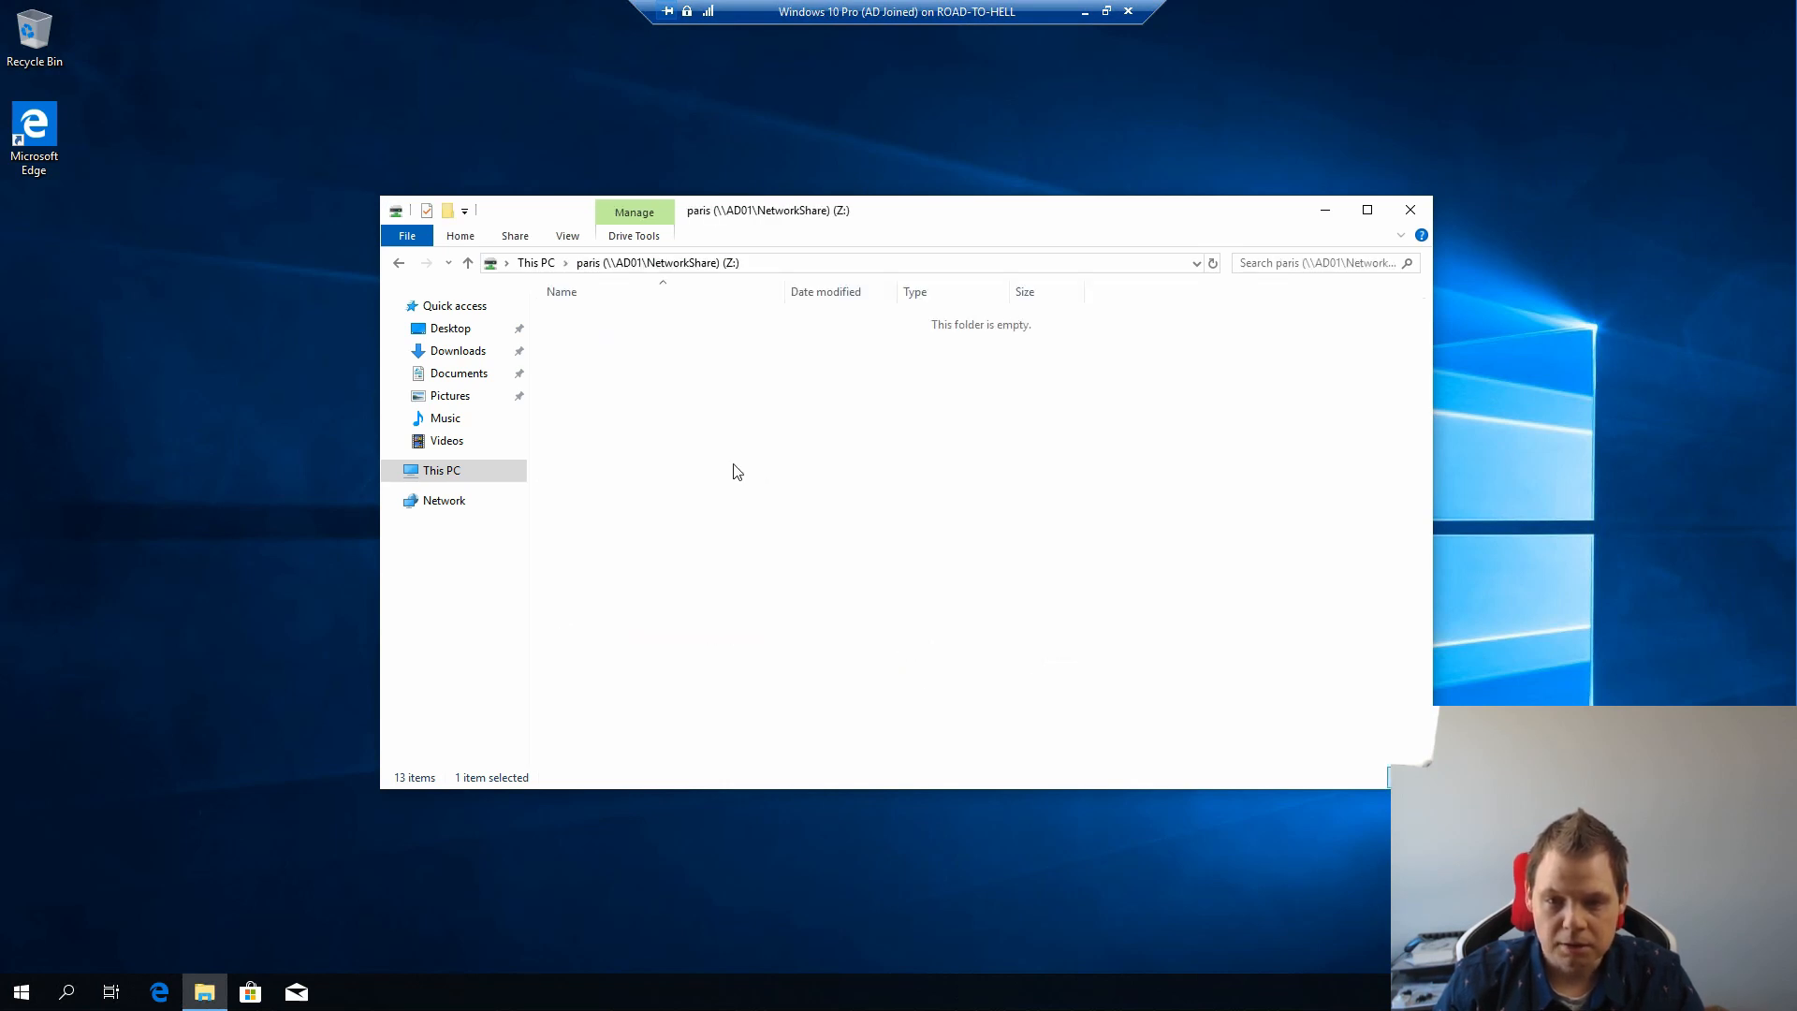
right_click(735, 466)
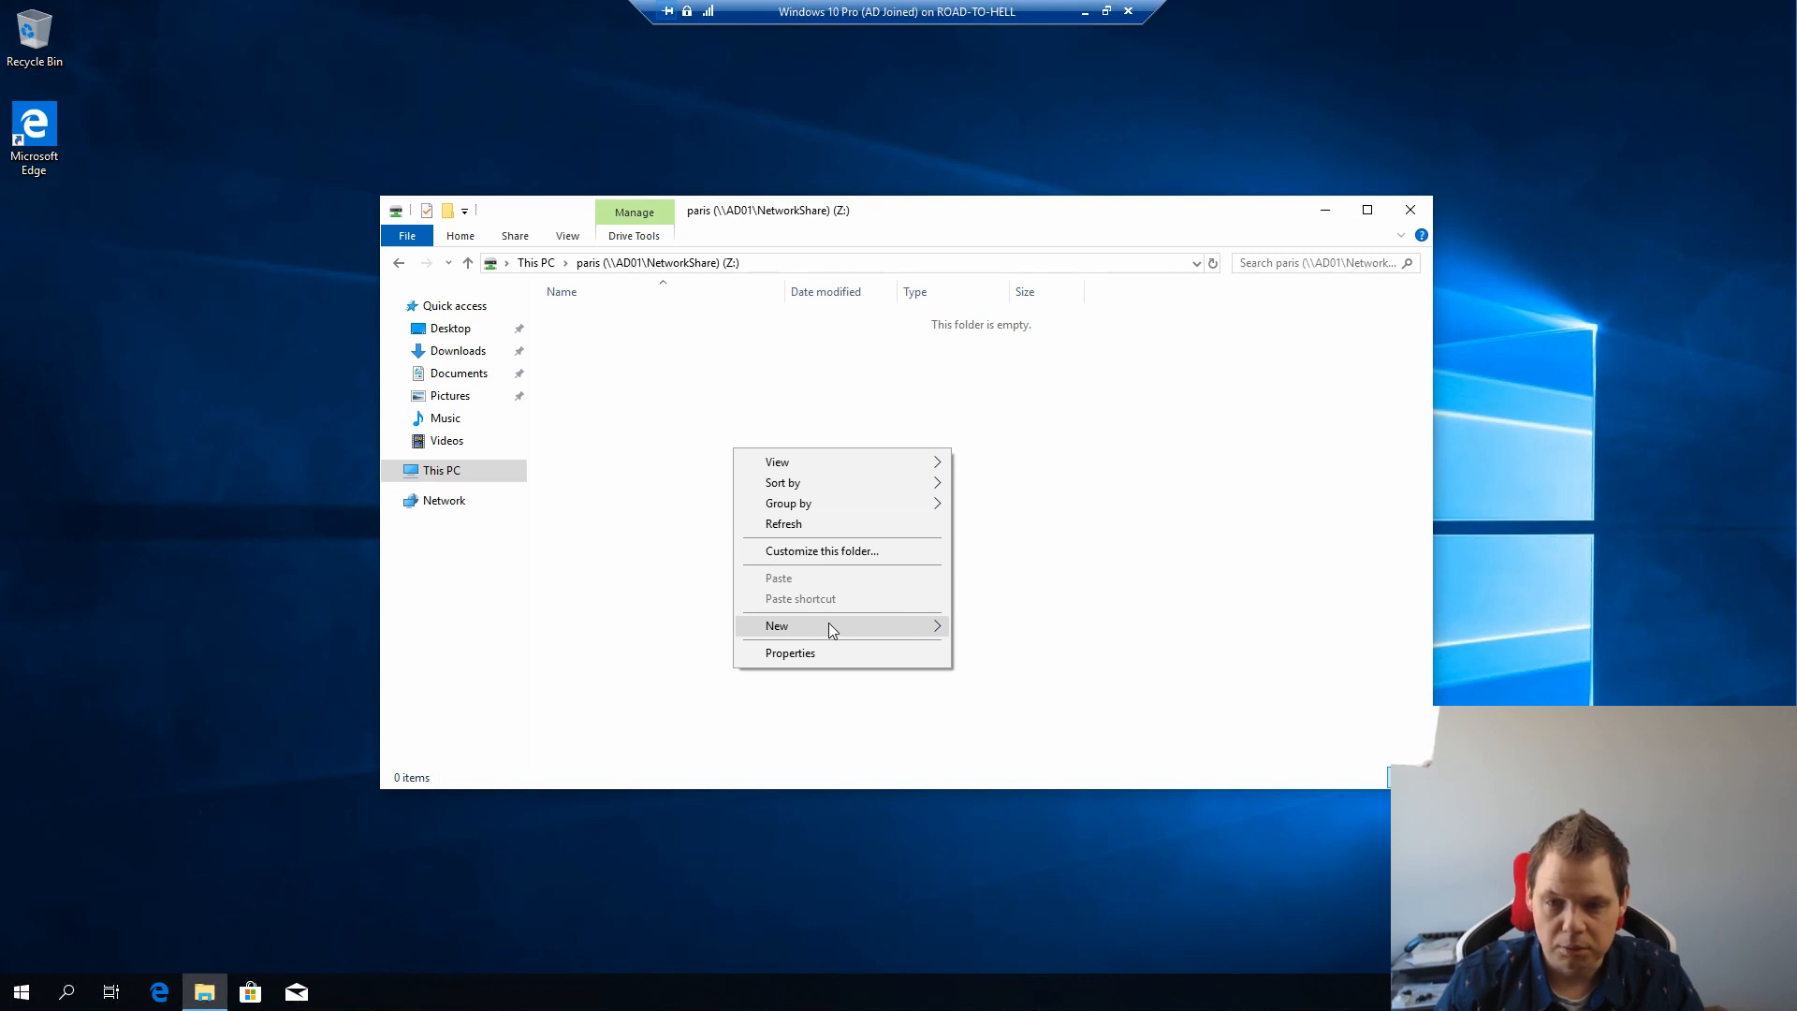
mouse_move(829, 625)
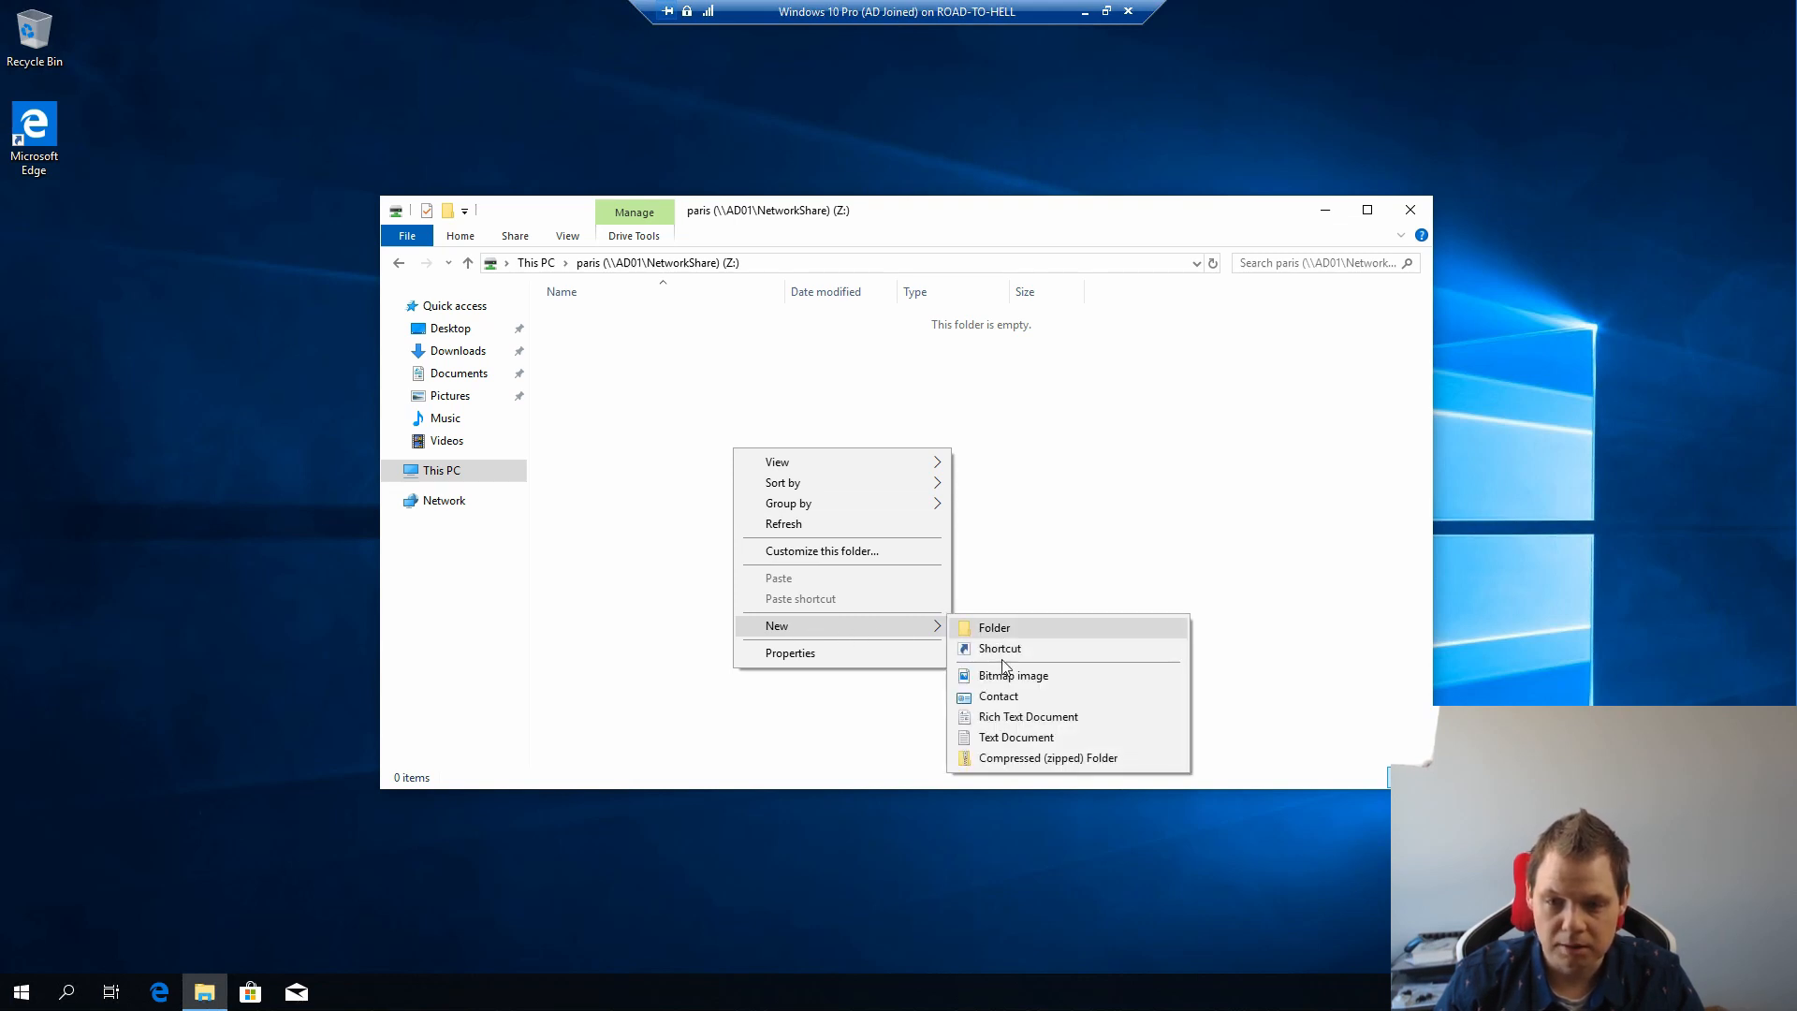
click(1018, 739)
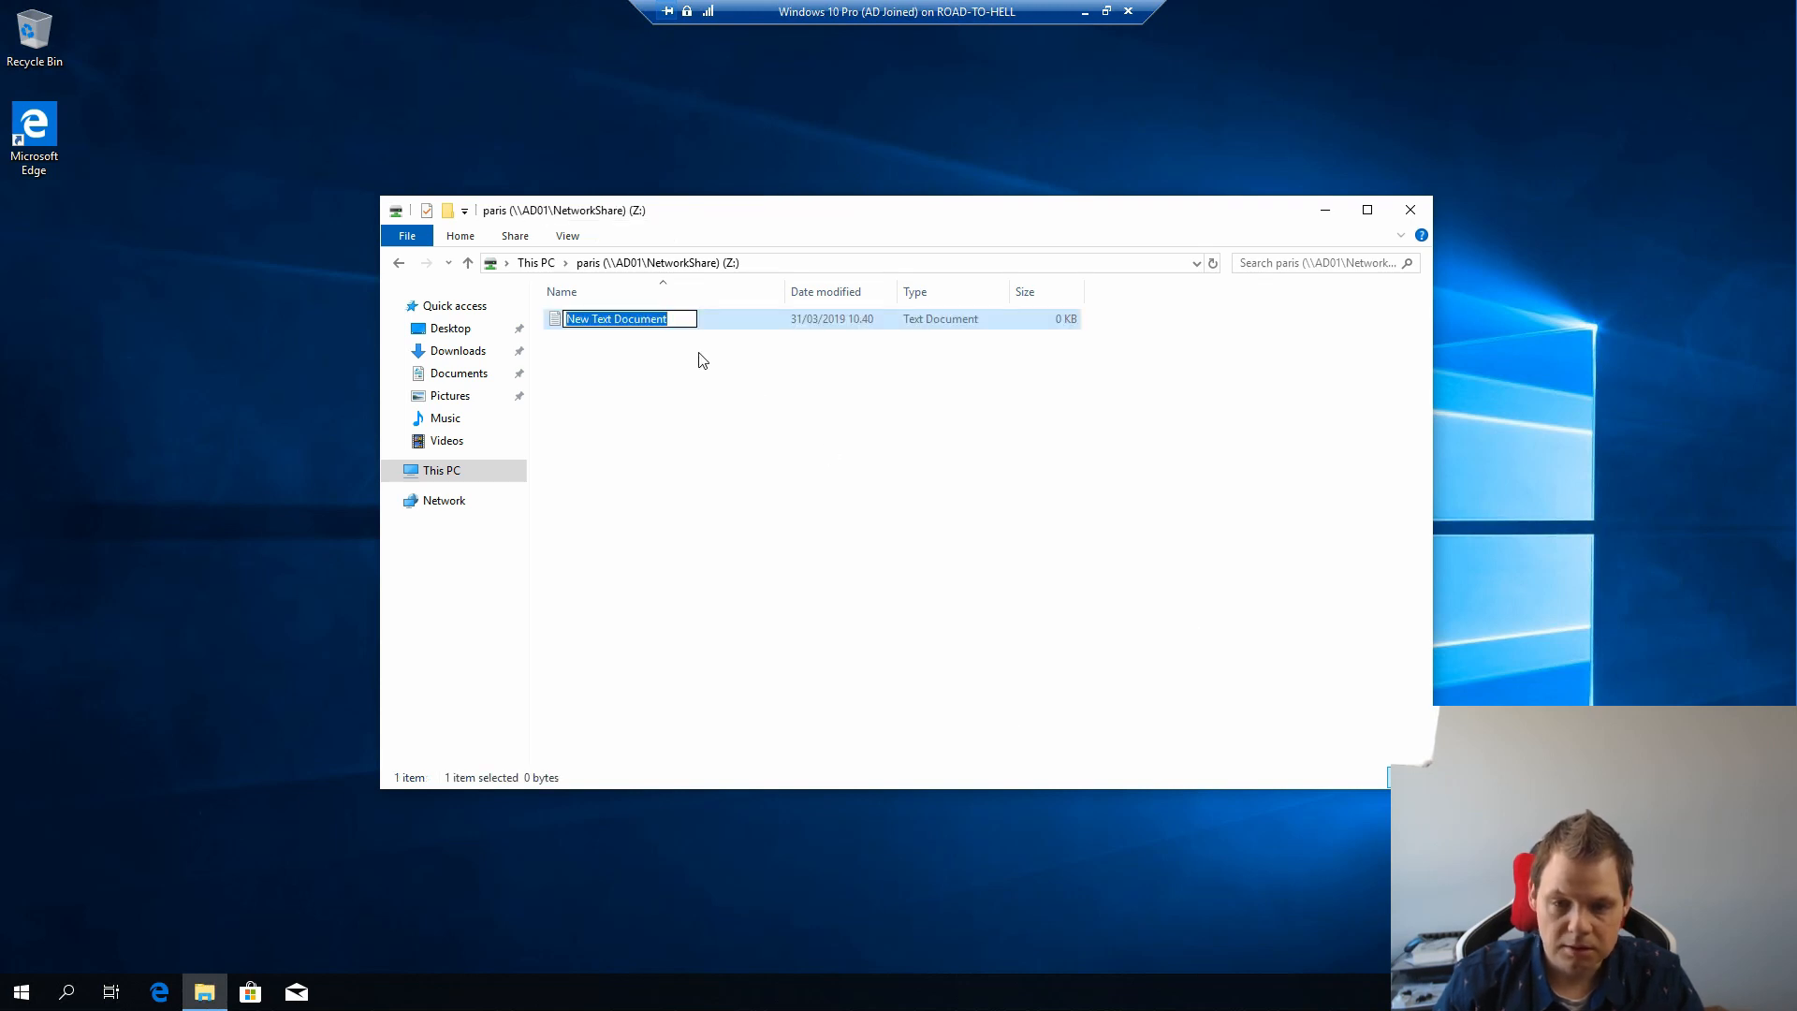
text(test file)
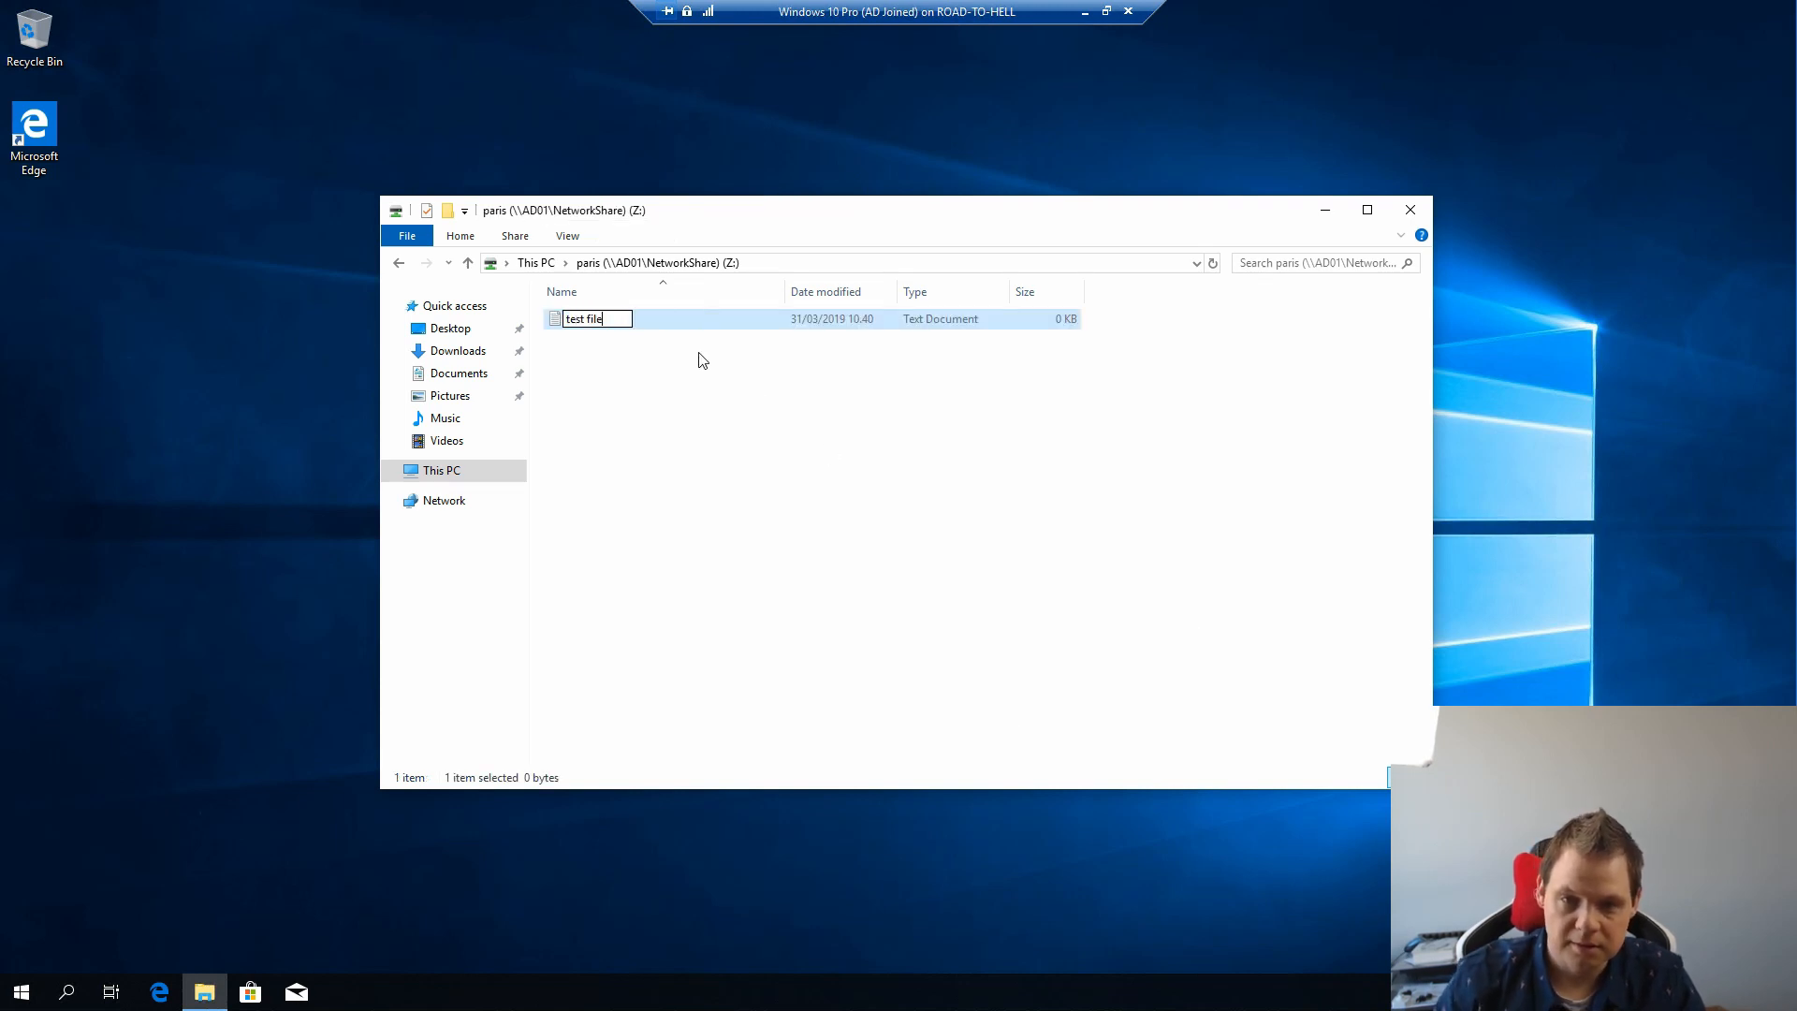
key(Return)
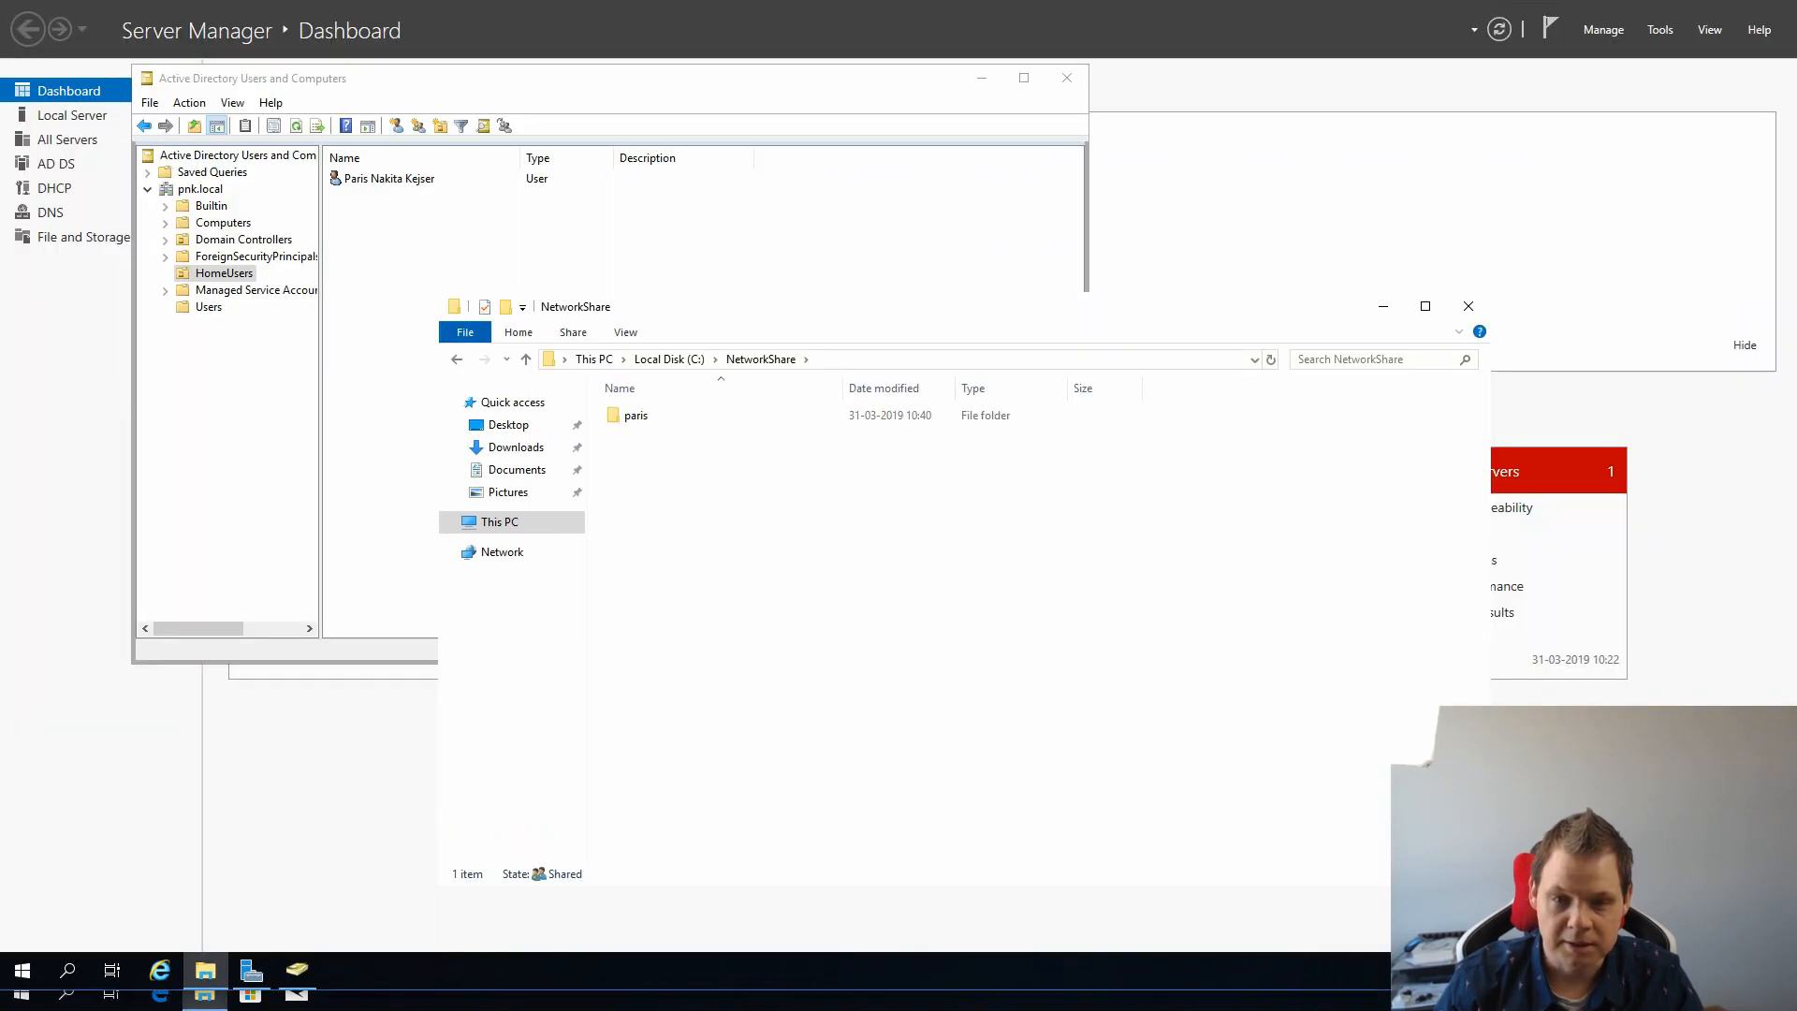
- Open the user's home folder under C:\NetworkShare on the server and verify the test file appears there
click(646, 418)
double_click(646, 418)
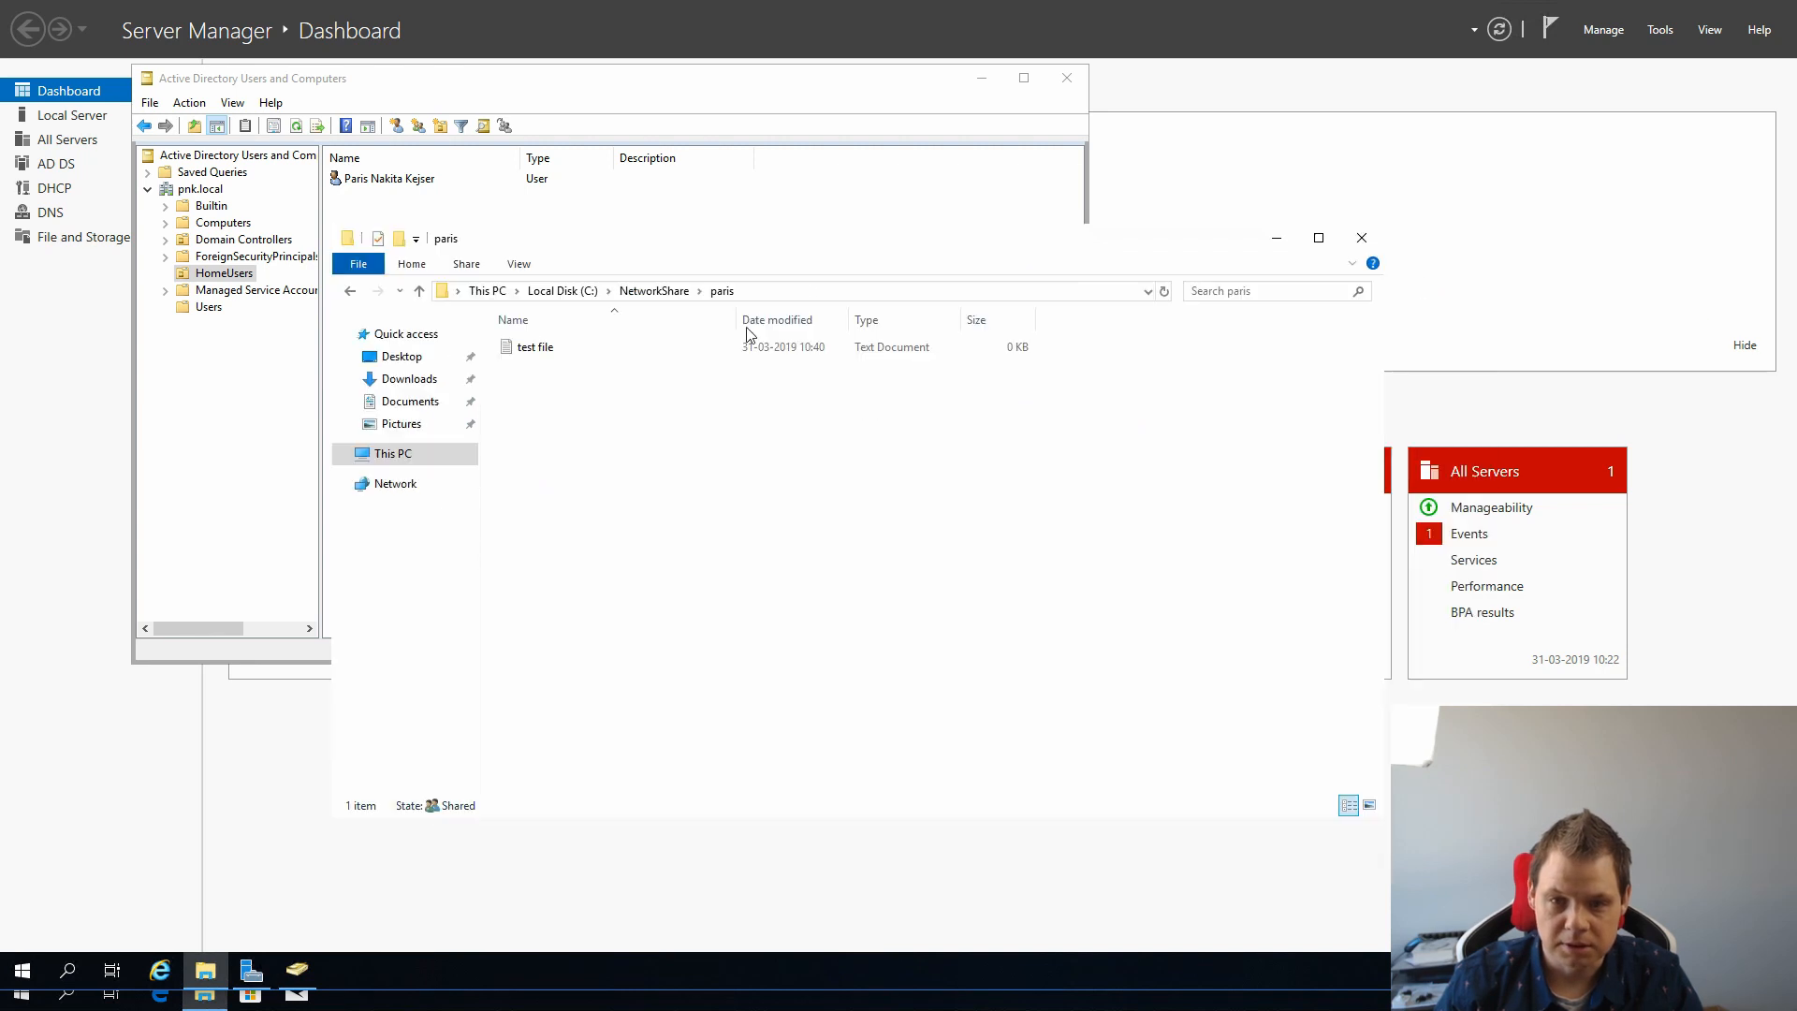
click(543, 353)
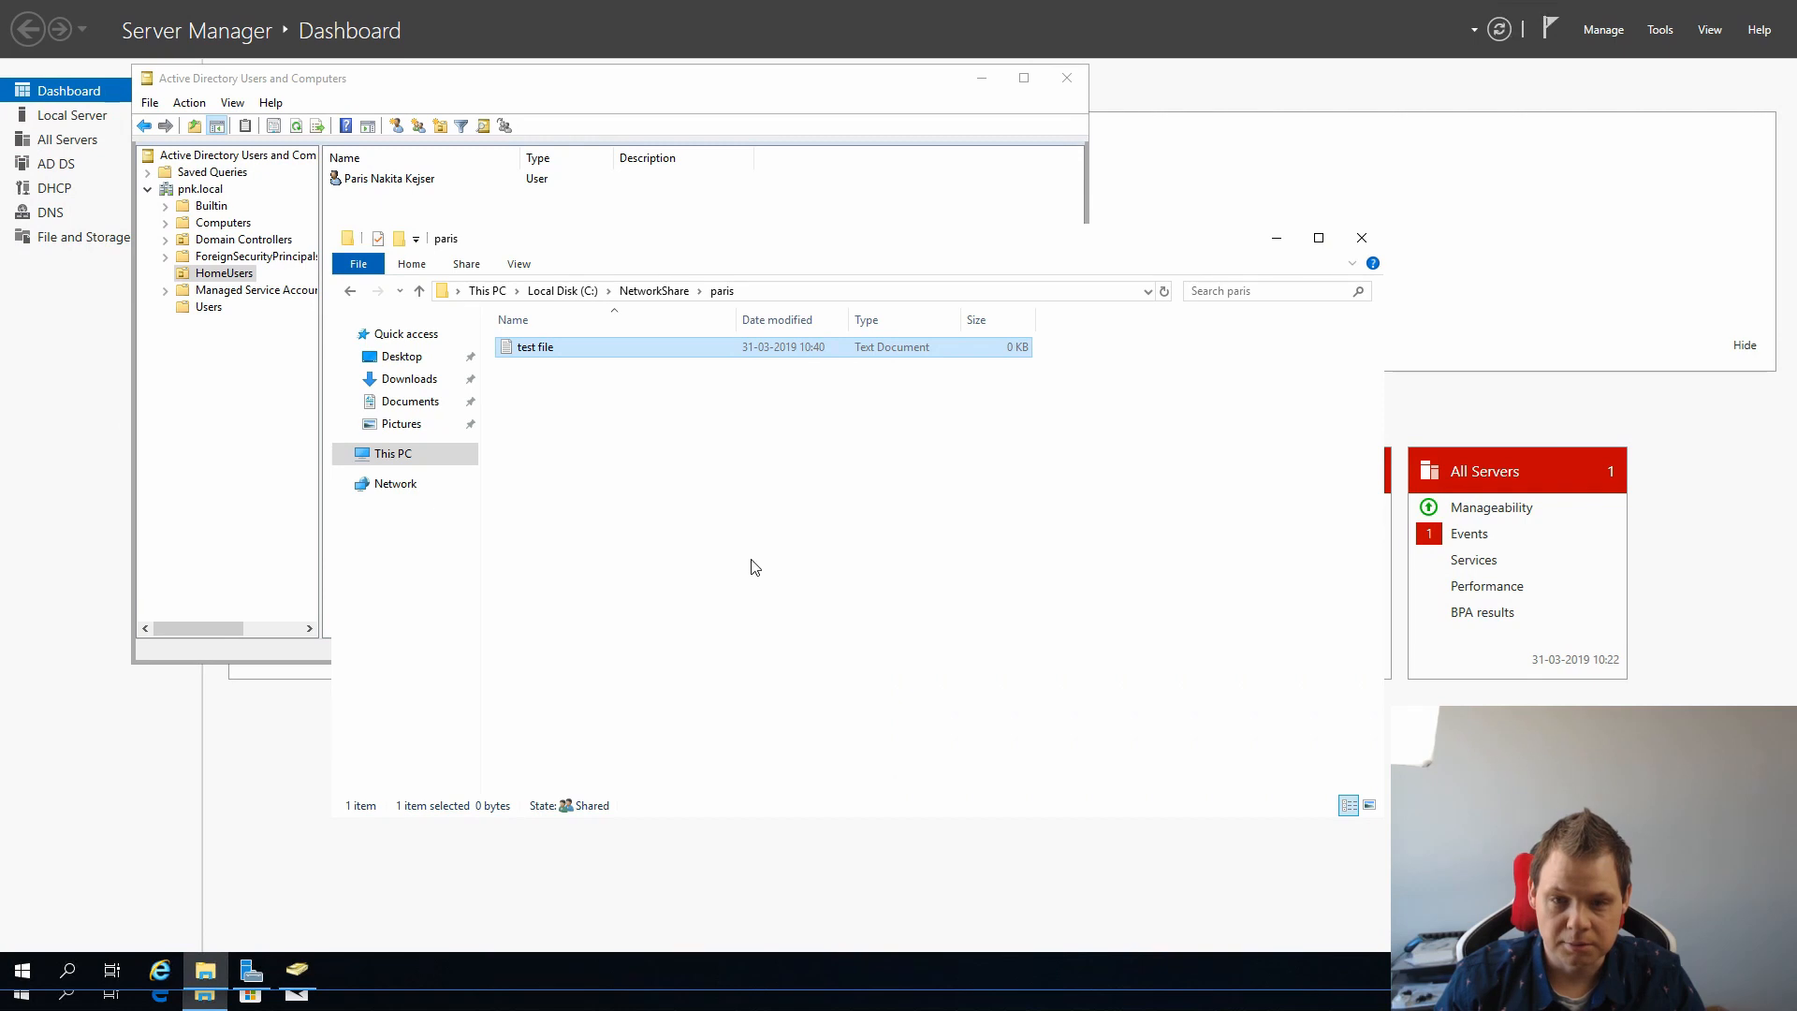
drag(904, 253, 918, 266)
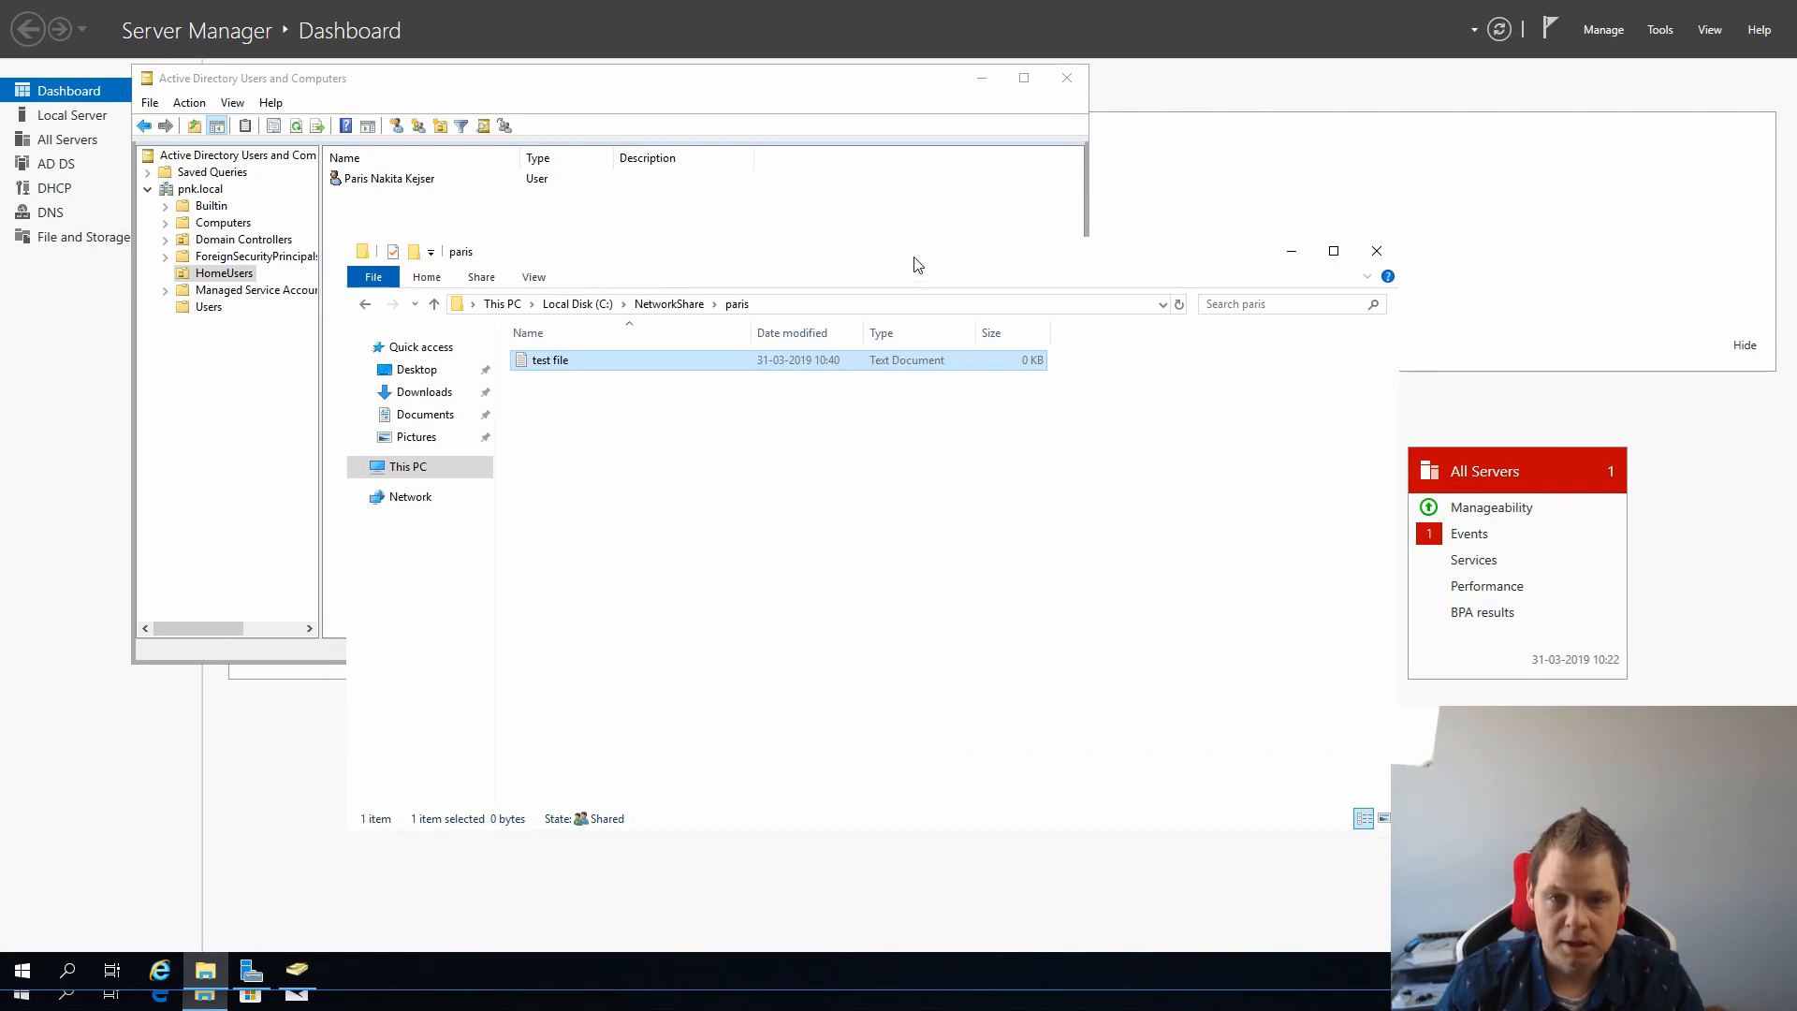
click(848, 508)
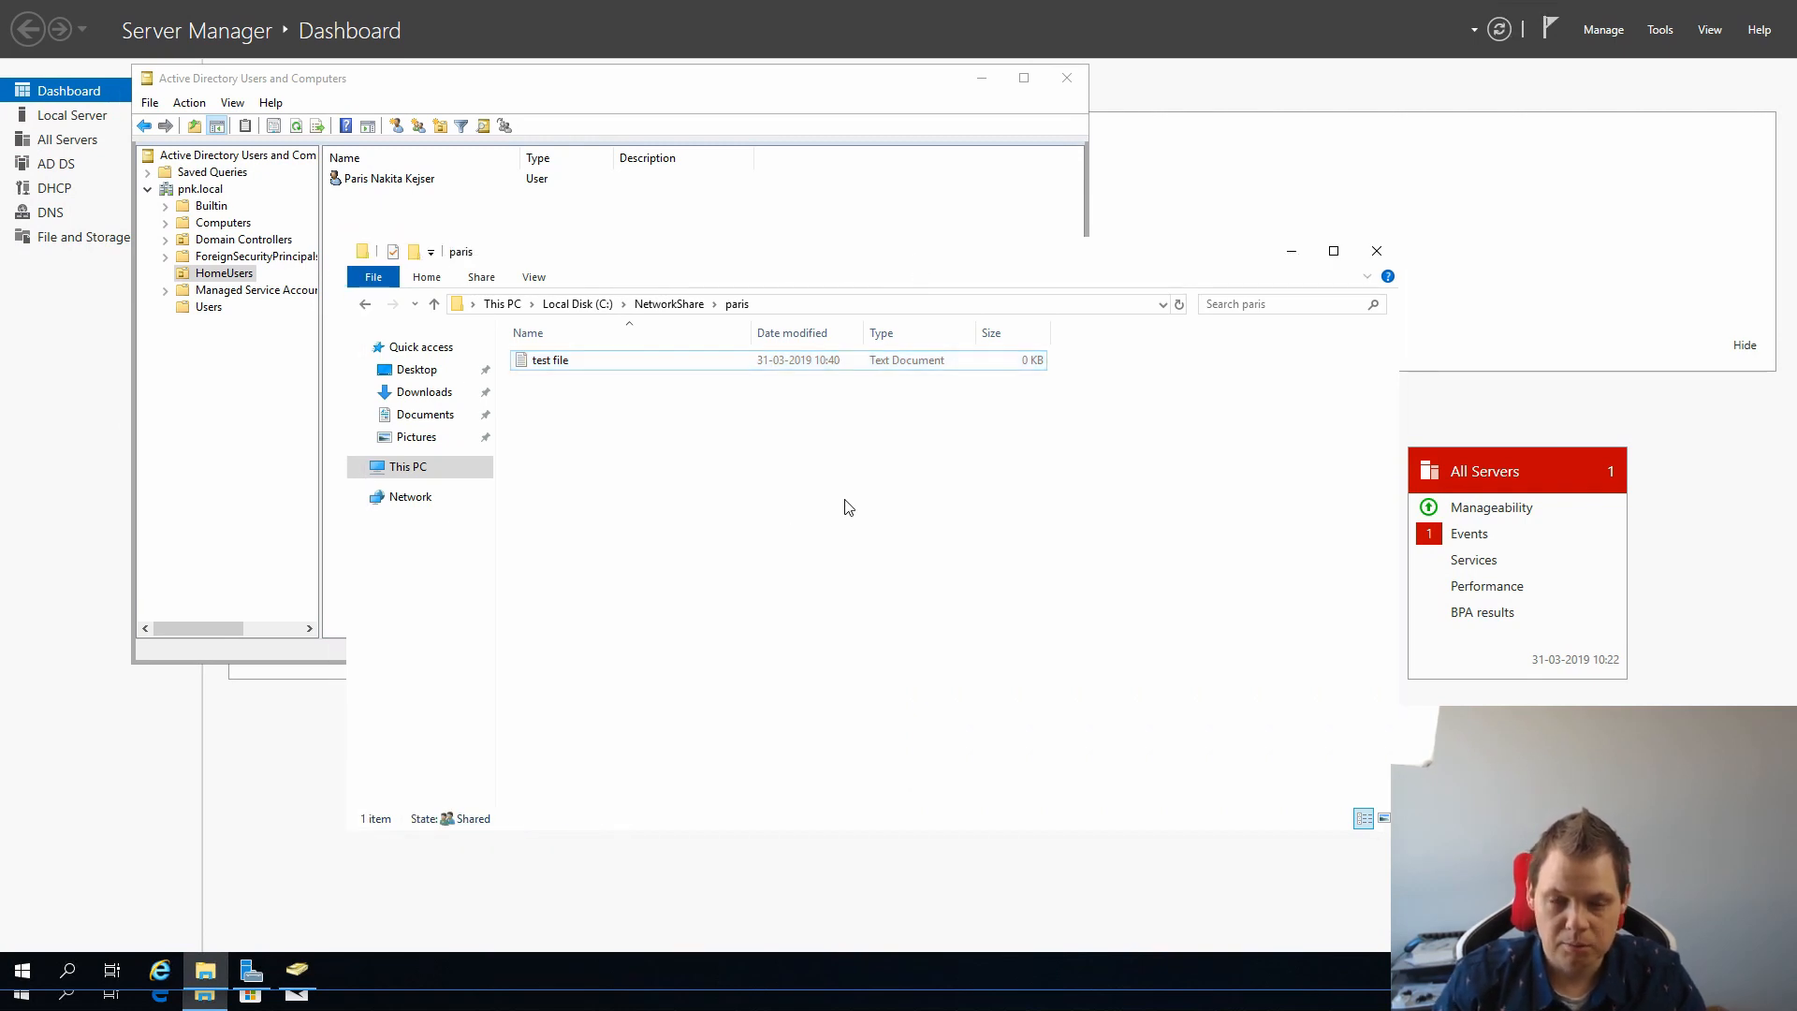